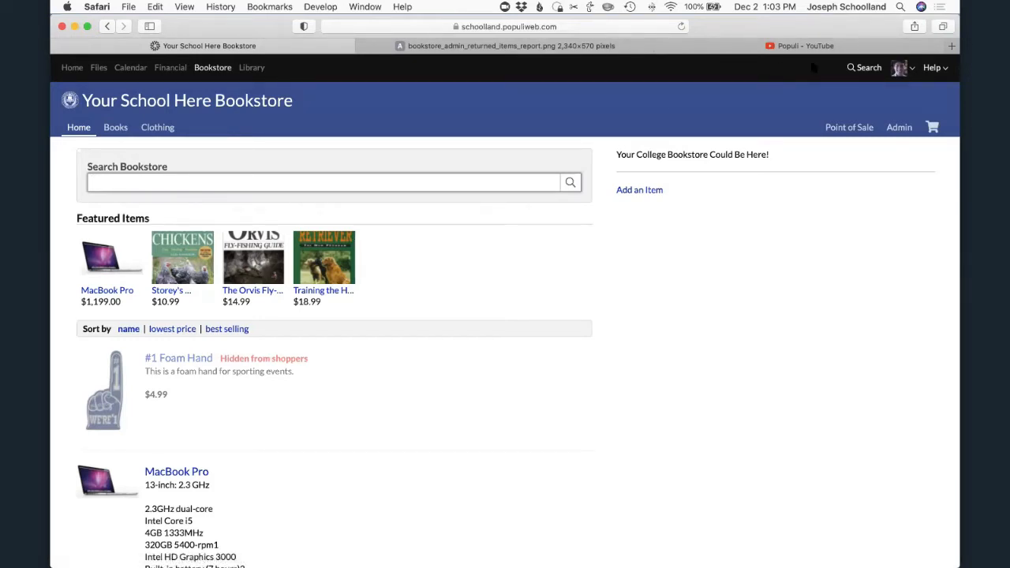
- Open the Populi Knowledge Base from the help options
left_click(931, 70)
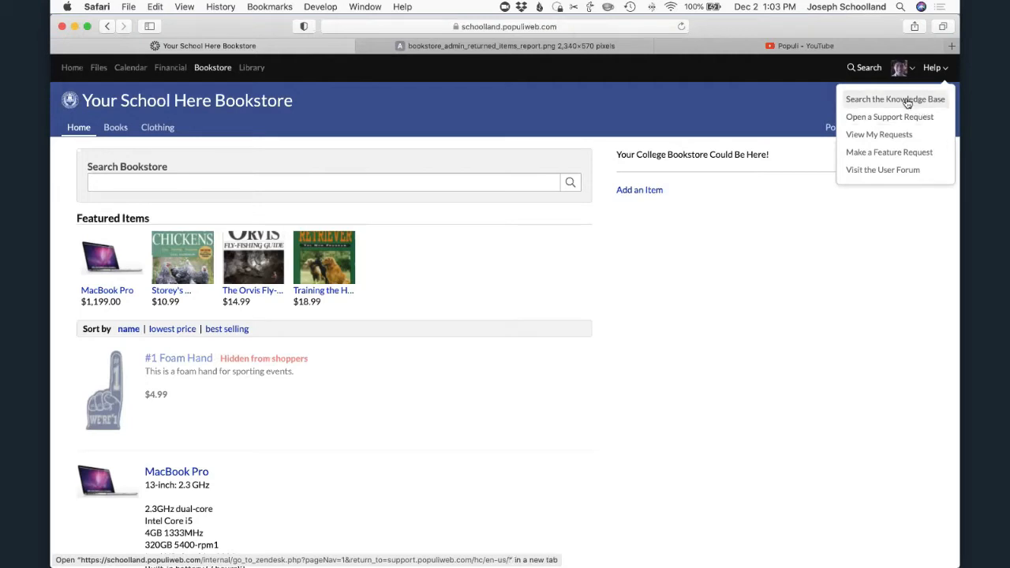
left_click(906, 99)
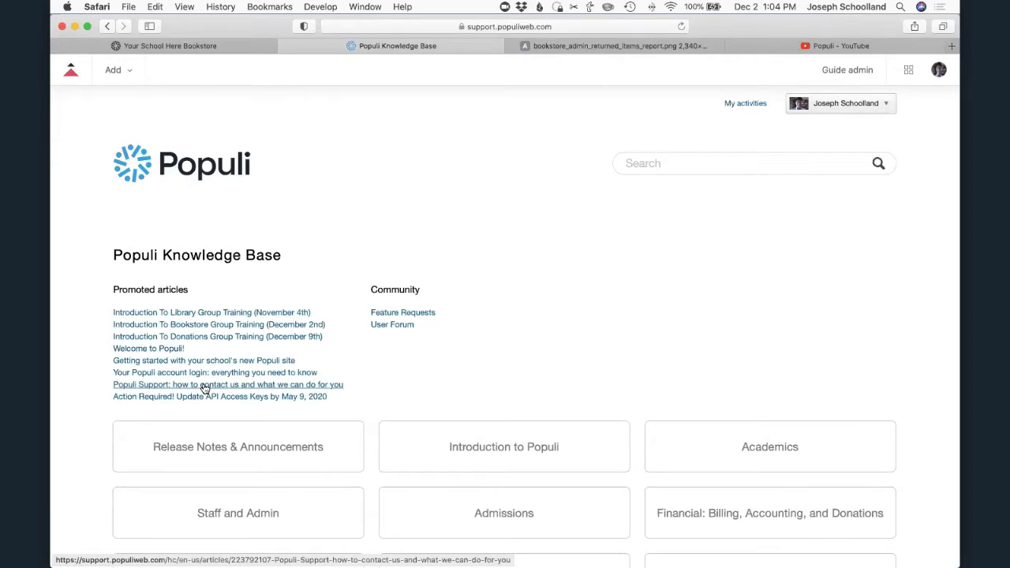
- Switch to the Populi YouTube channel and browse its interviews, new features and live training event videos
left_click(823, 46)
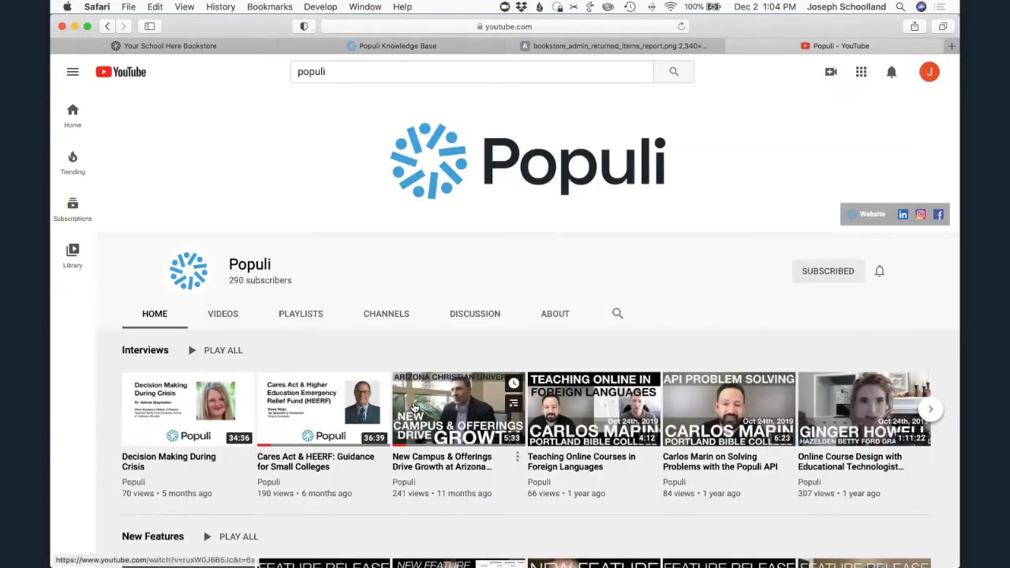
scroll(413, 407, "down", 5)
scroll(411, 404, "down", 2)
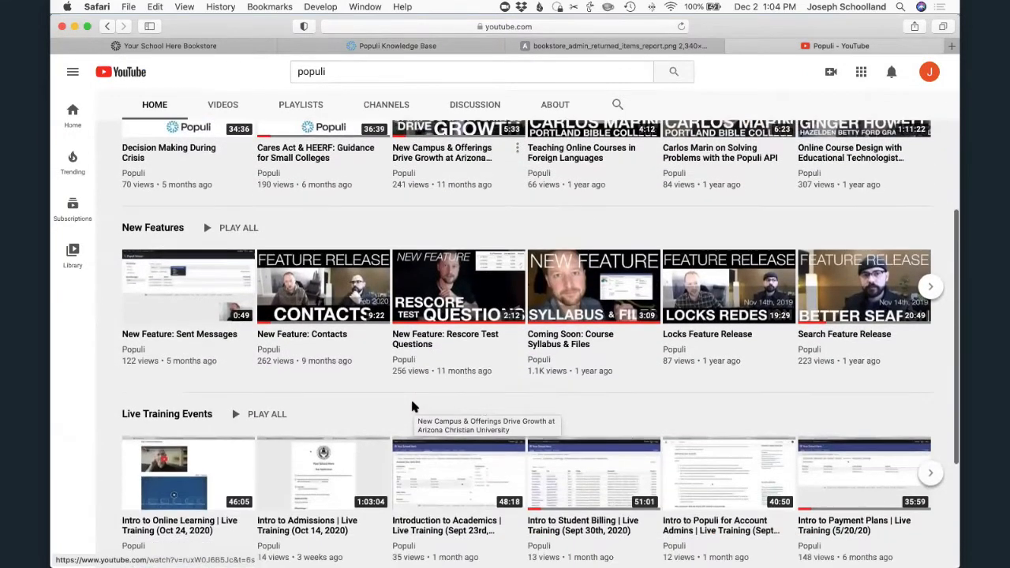
scroll(391, 398, "down", 2)
scroll(390, 393, "down", 1)
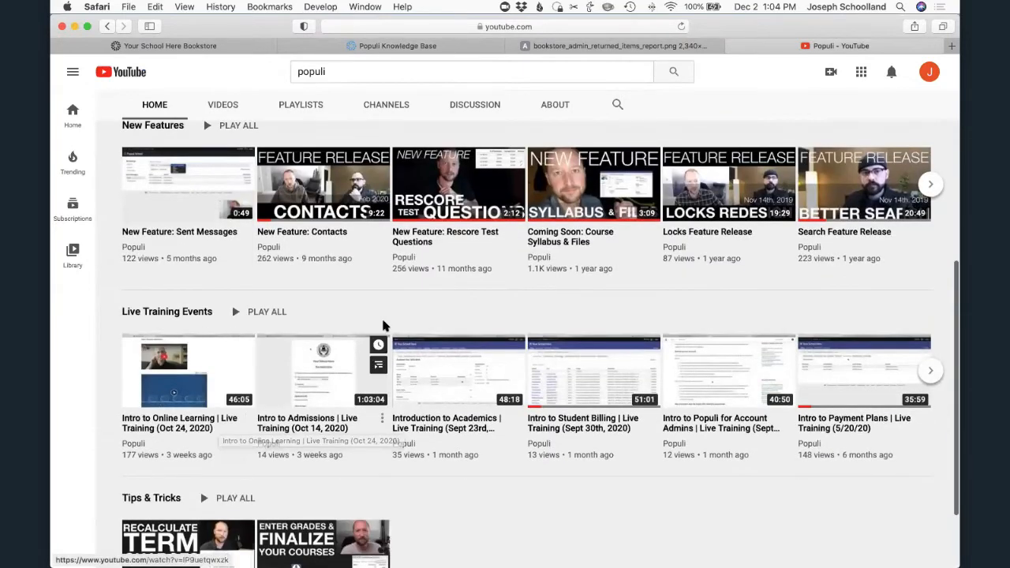
scroll(383, 327, "up", 1)
scroll(383, 327, "up", 2)
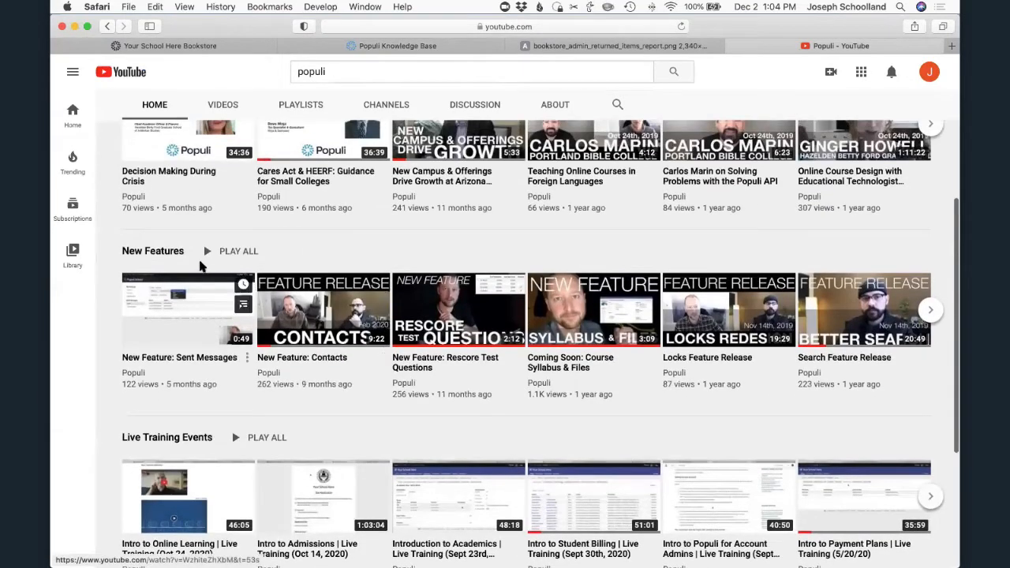
scroll(259, 270, "up", 2)
scroll(398, 376, "down", 5)
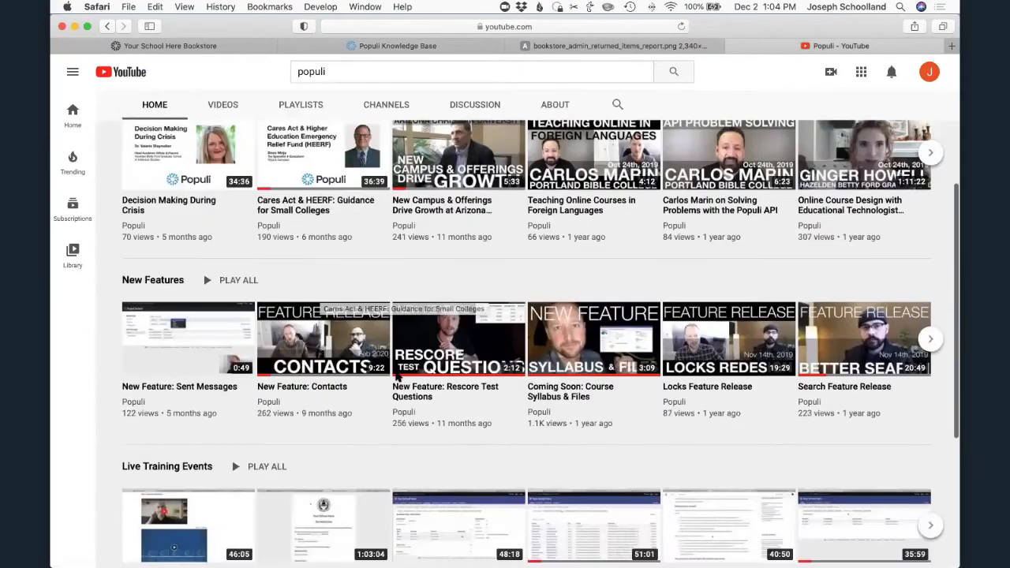
scroll(399, 376, "up", 10)
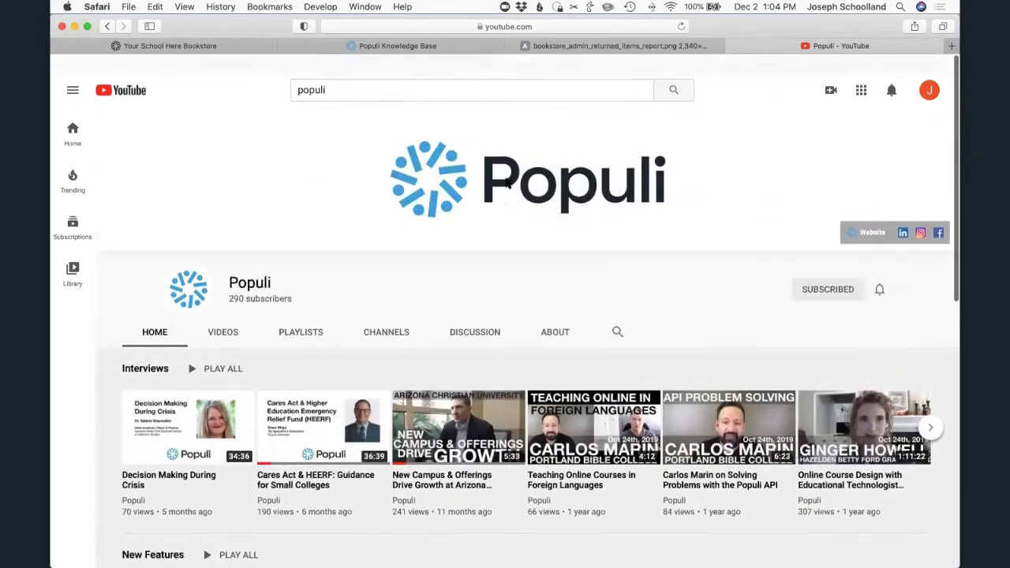
- Go back to the Populi Knowledge Base page, and return to the school bookstore's home page
mouse_move(359, 49)
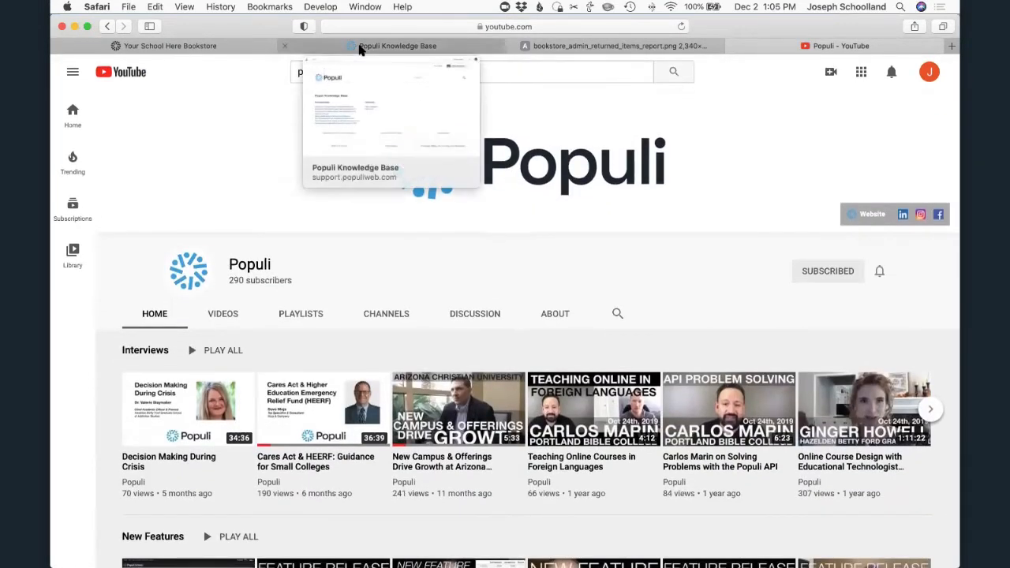
left_click(375, 49)
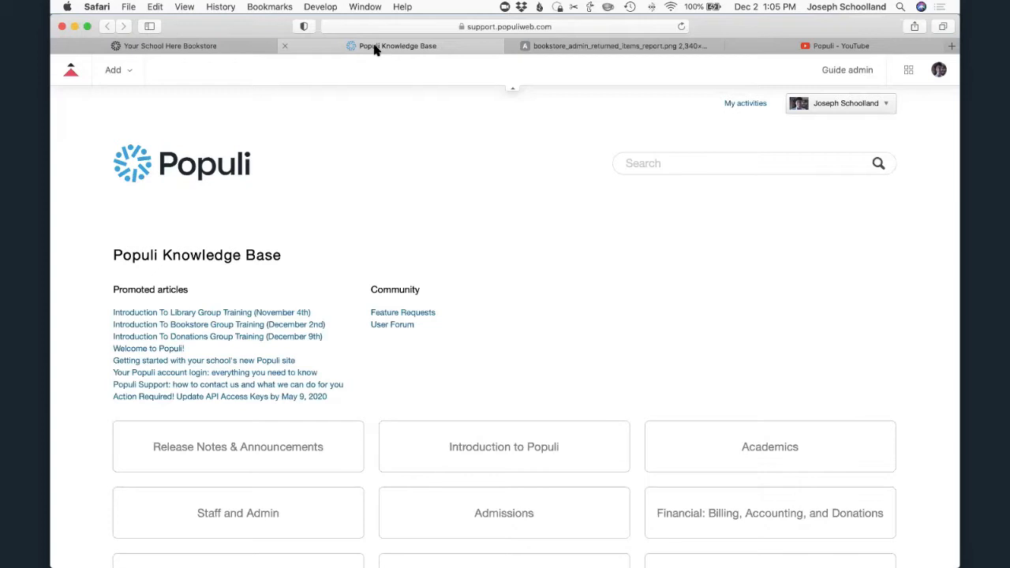
left_click(169, 46)
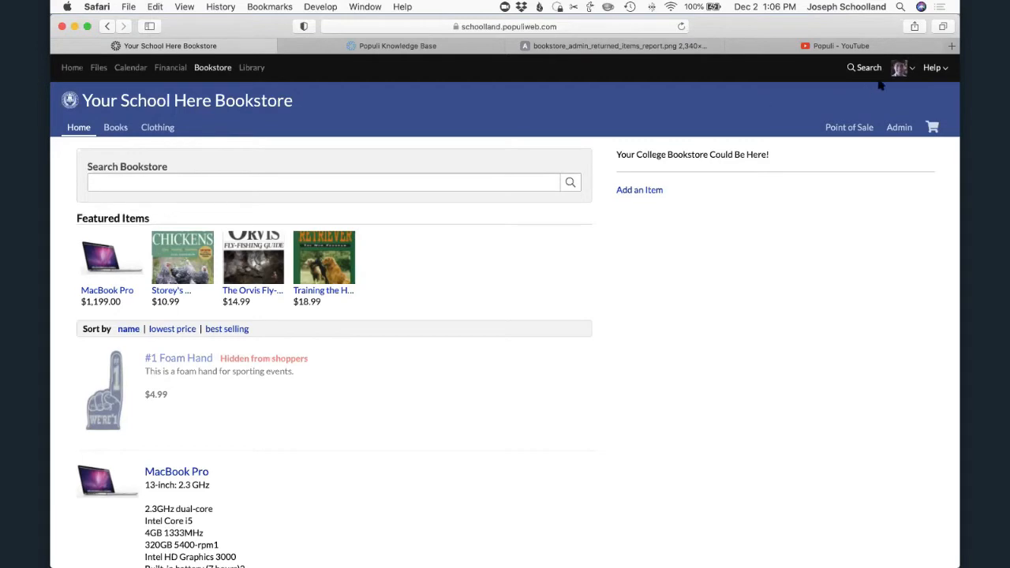
- Open your own profile and examine the assigned roles in the Edit Roles dialog, closing it without changes
left_click(910, 69)
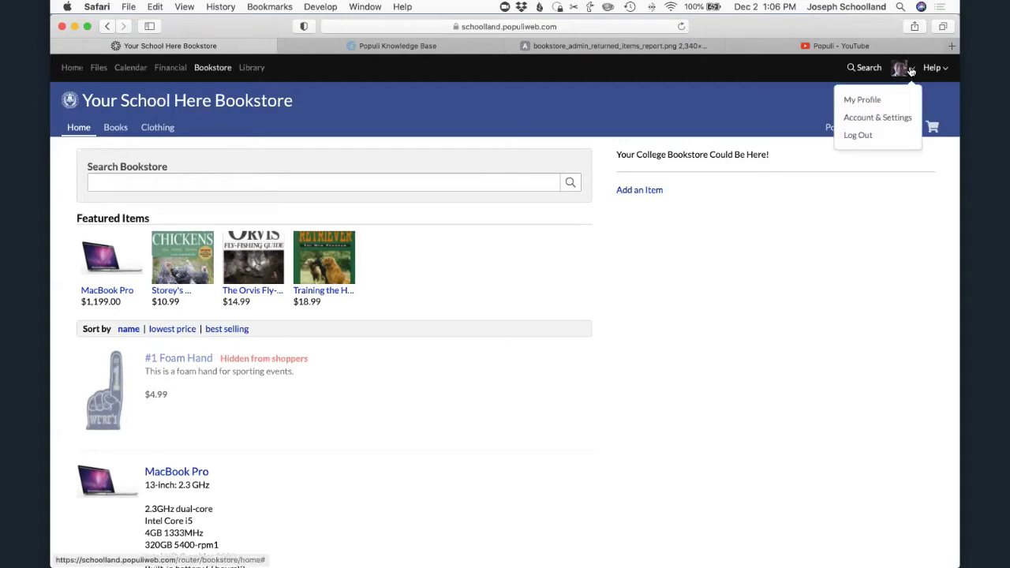
left_click(866, 100)
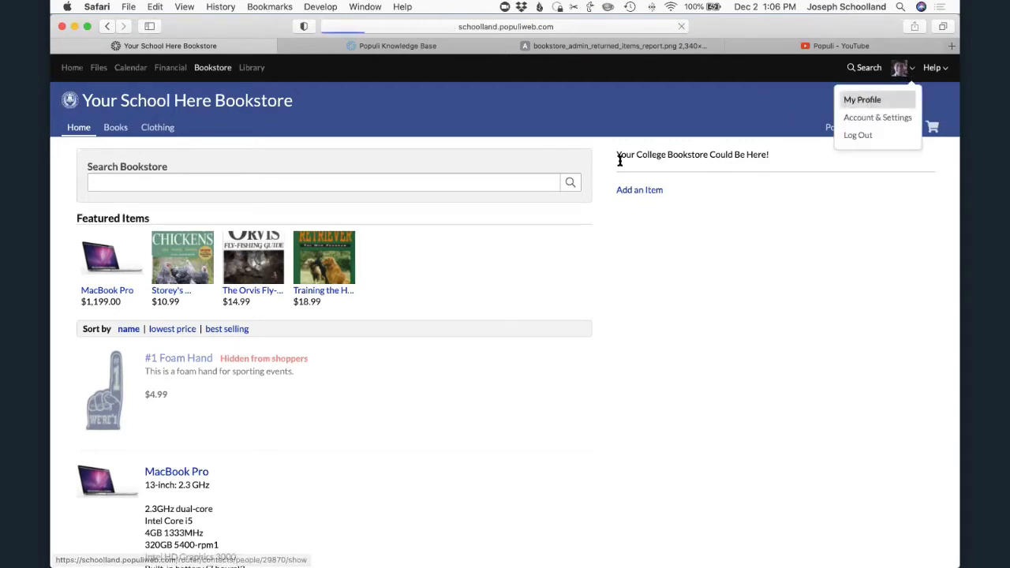
scroll(174, 350, "down", 5)
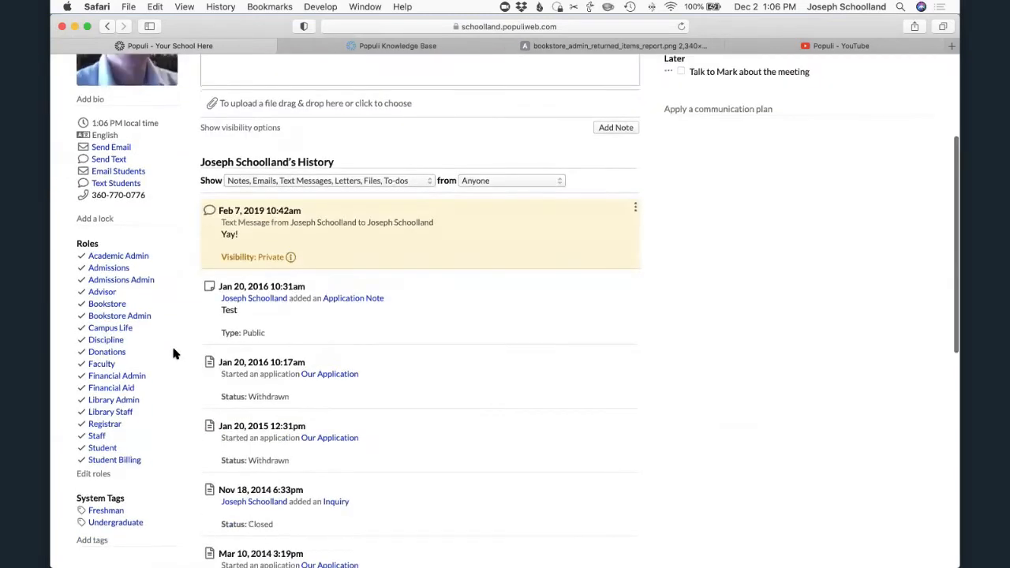
left_click(93, 474)
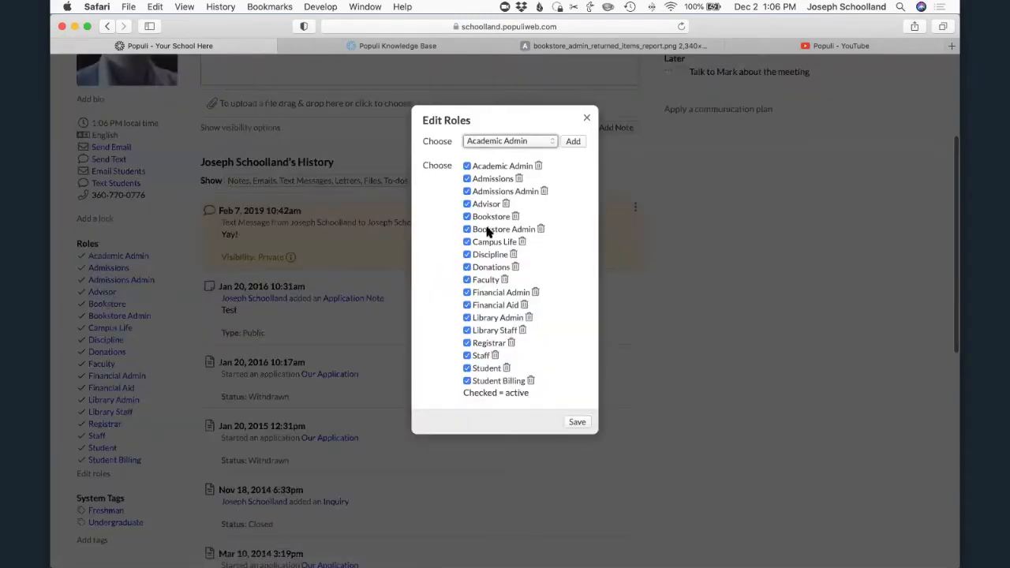
scroll(552, 248, "up", 4)
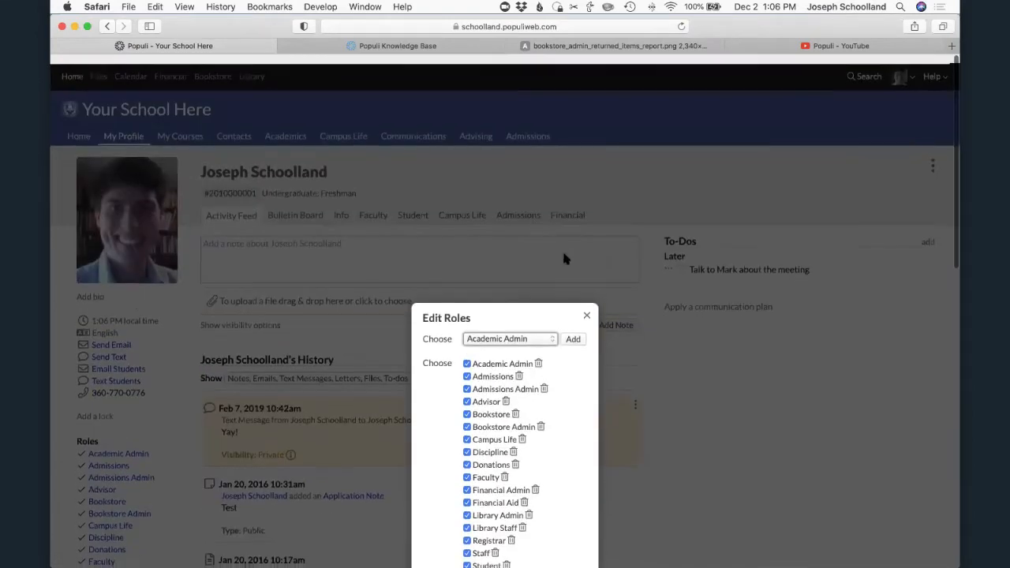
left_click(586, 315)
- Open the bookstore's admin dashboard and look over its order, report and setup sections
left_click(210, 68)
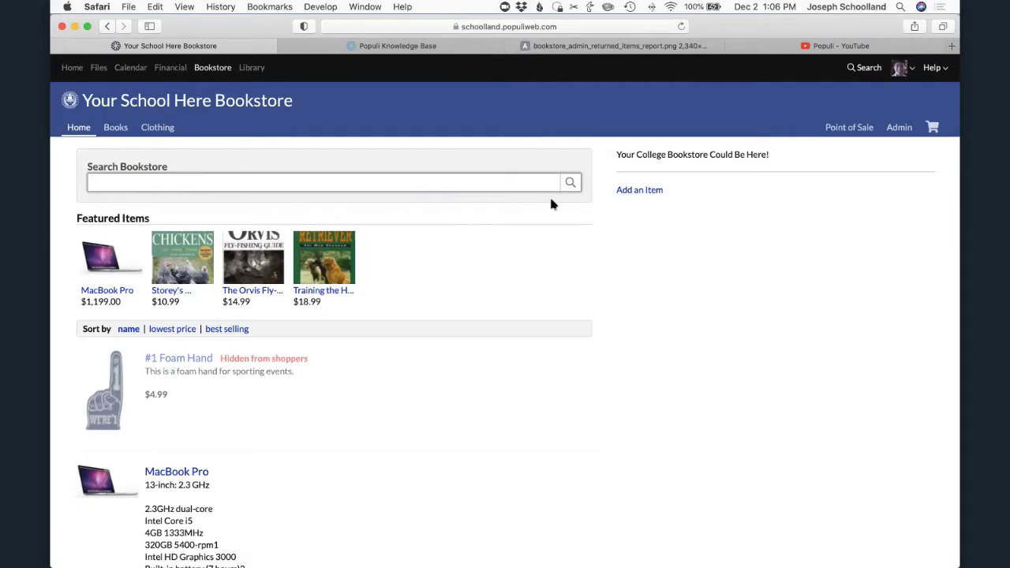
left_click(899, 128)
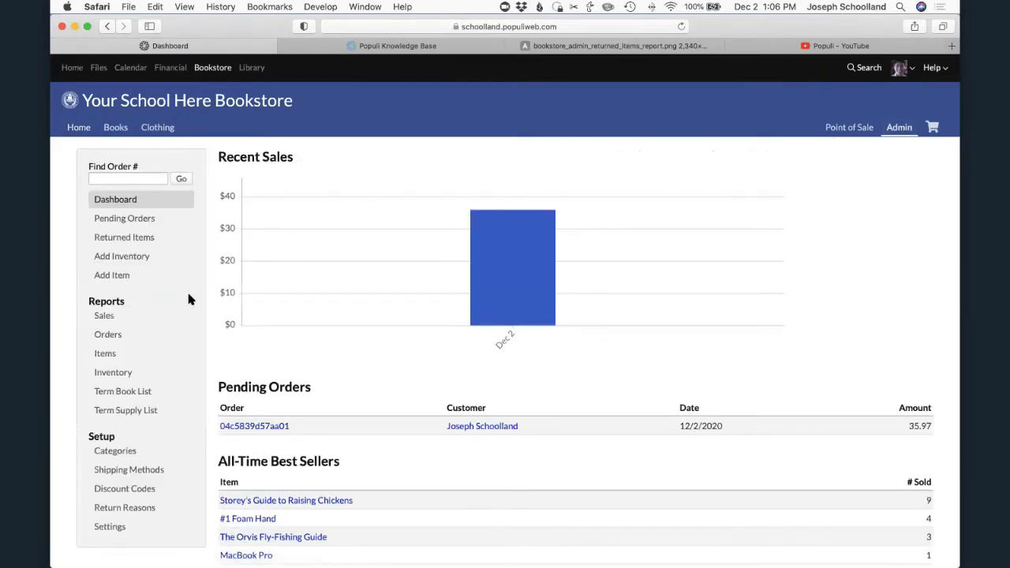
scroll(189, 293, "down", 2)
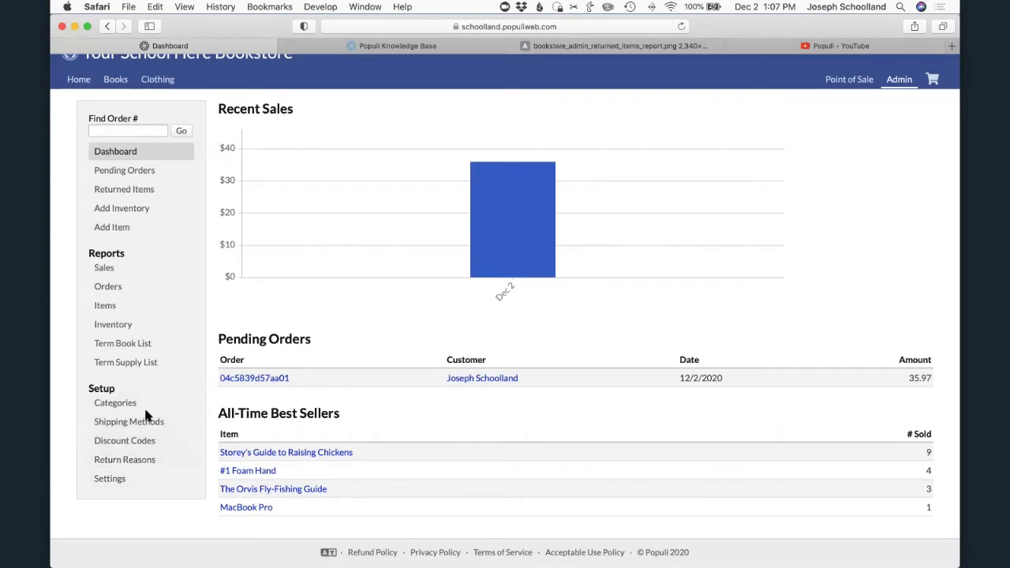
scroll(144, 410, "up", 2)
scroll(145, 416, "up", 1)
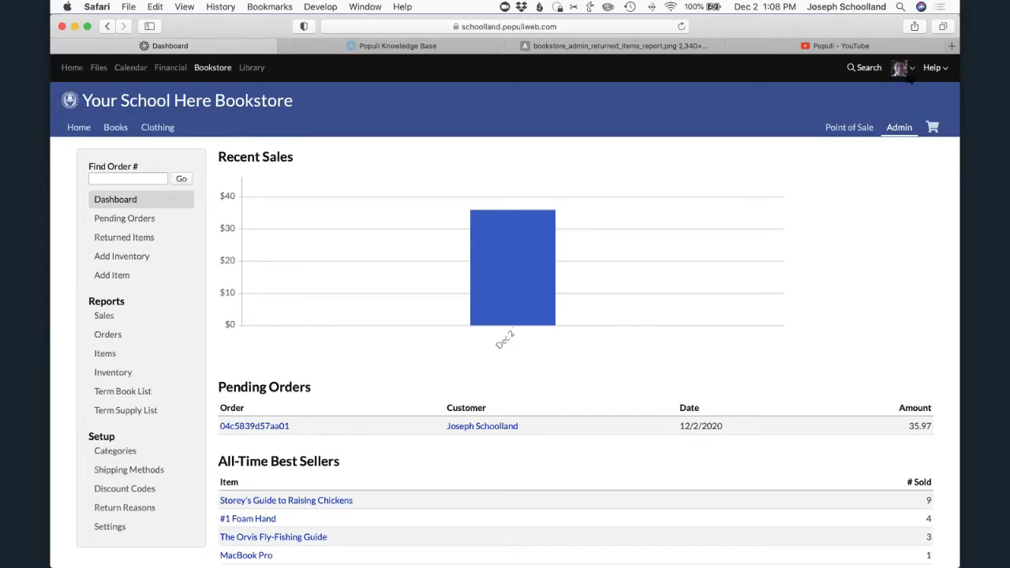
- Open the Customizations page of the account settings to view the Enable Bookstore option
left_click(910, 70)
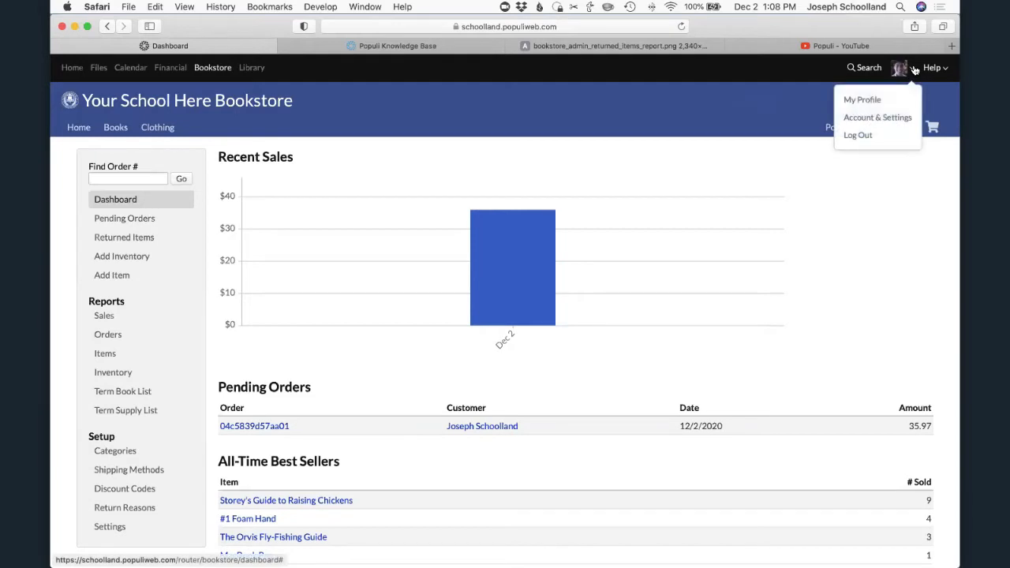
left_click(876, 117)
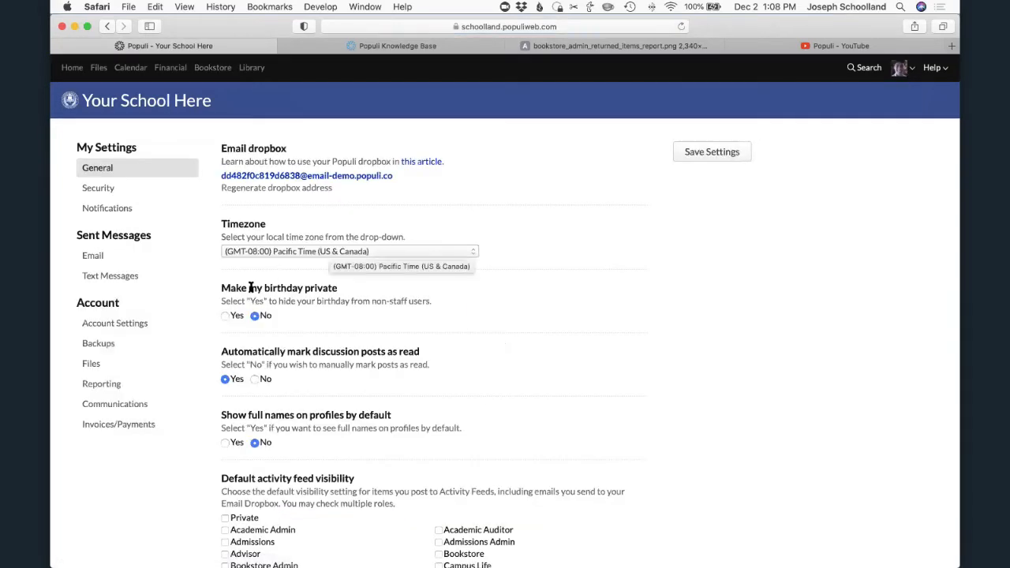
left_click(92, 325)
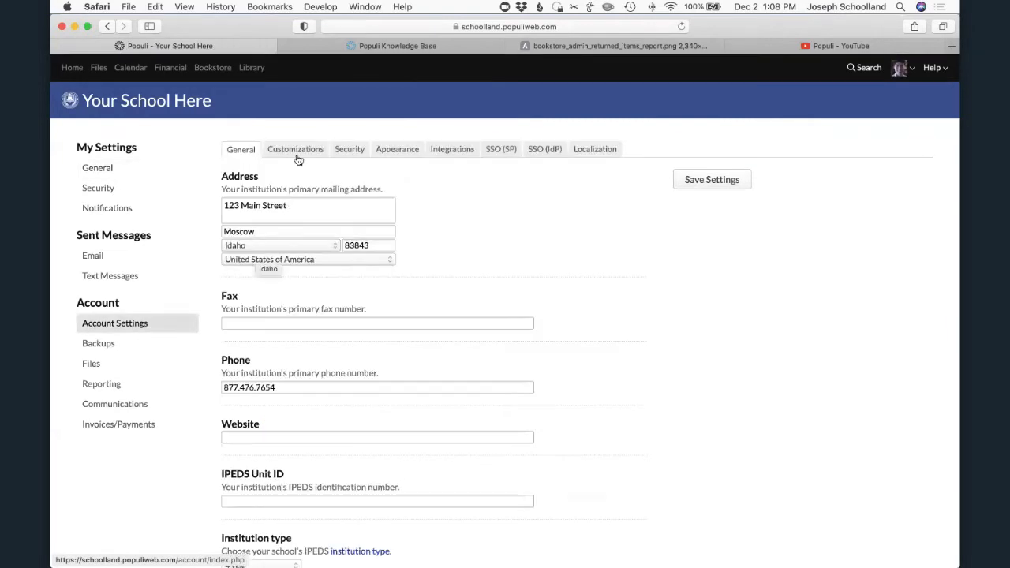
left_click(289, 151)
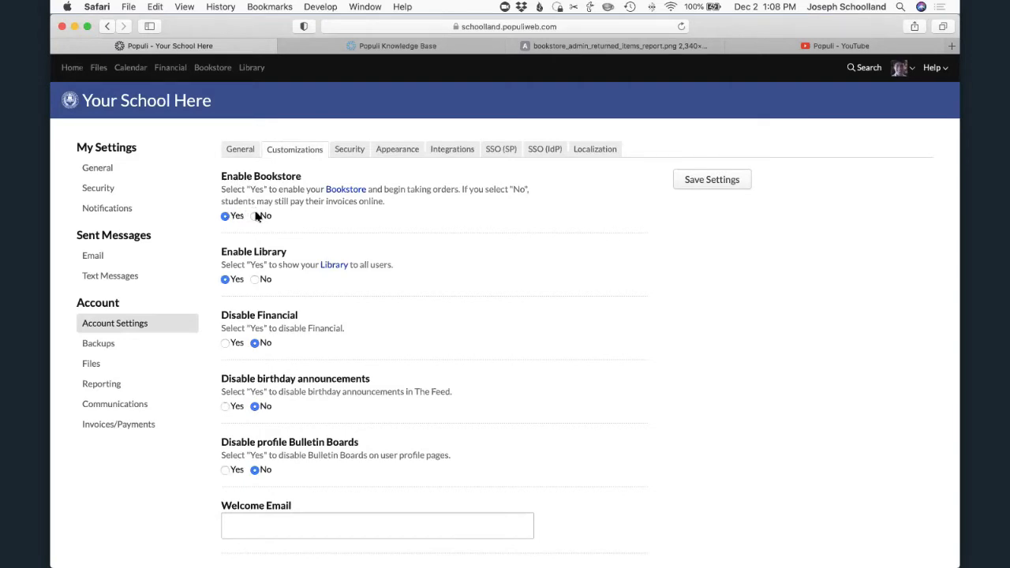
- Follow the Bookstore link in the Enable Bookstore description and reveal the full web address of the bookstore's home page
right_click(343, 194)
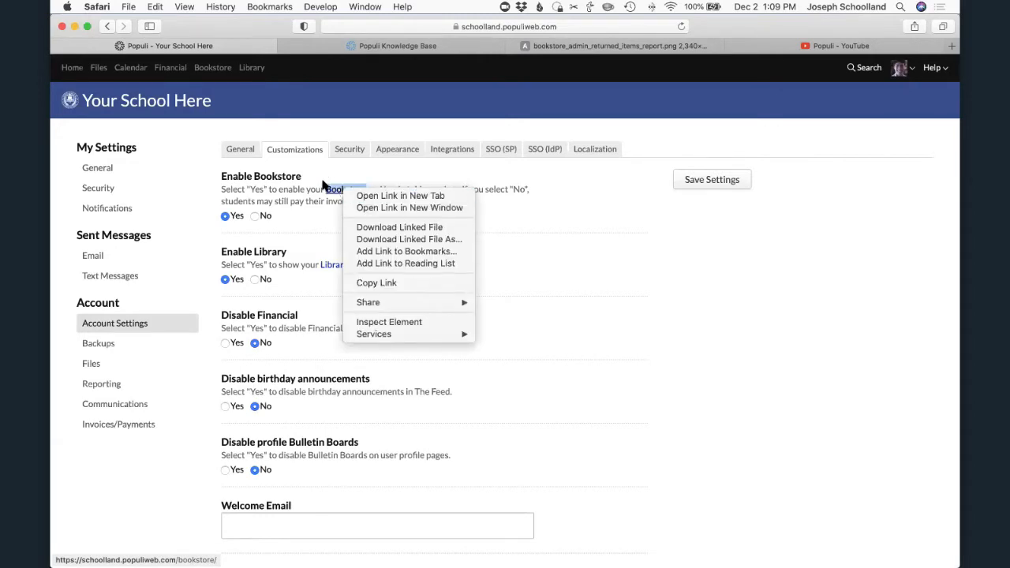
left_click(334, 192)
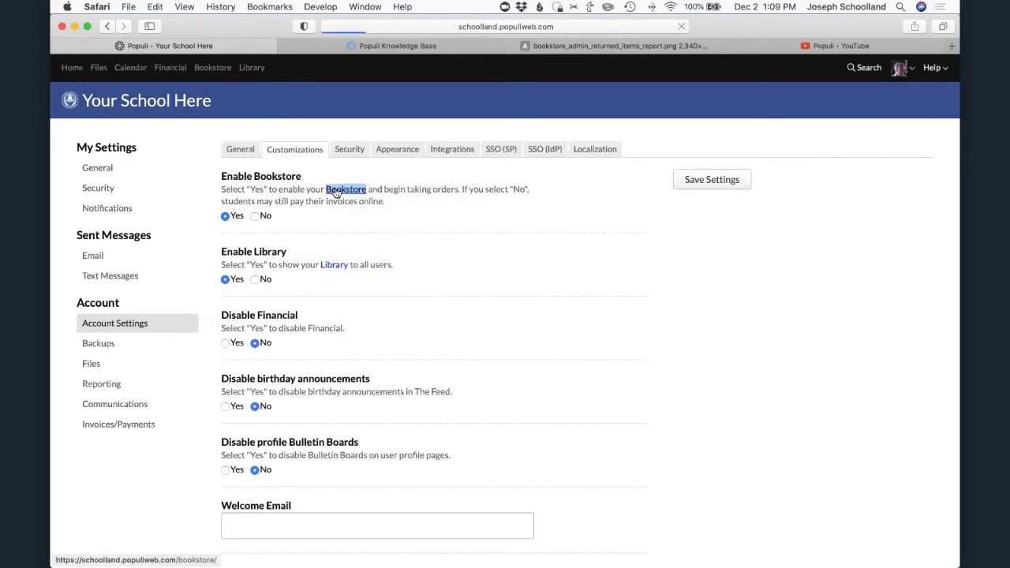
left_click(537, 26)
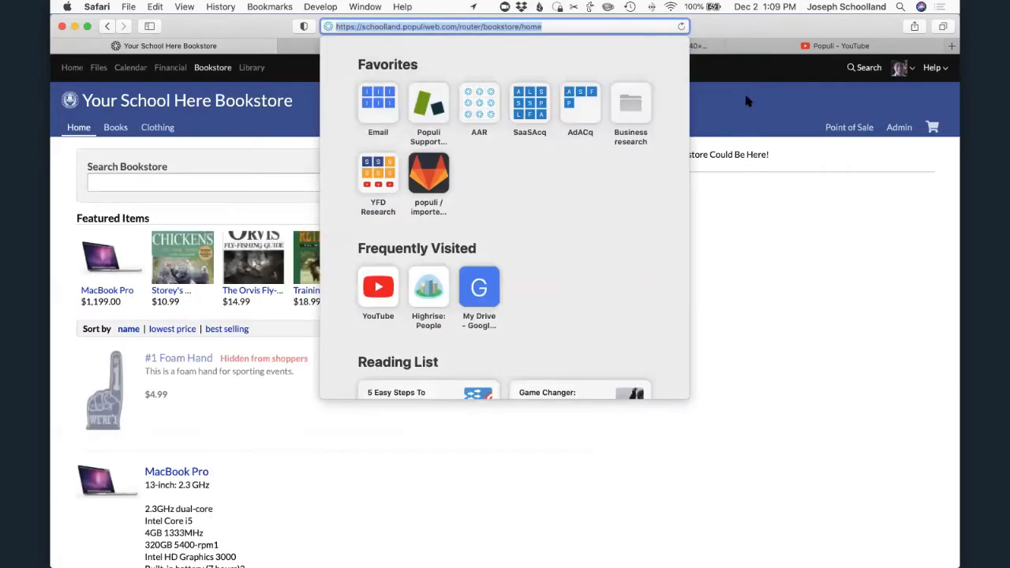
- Return to the account's Customizations settings to review the Enable Bookstore option again
left_click(906, 70)
left_click(907, 71)
left_click(860, 118)
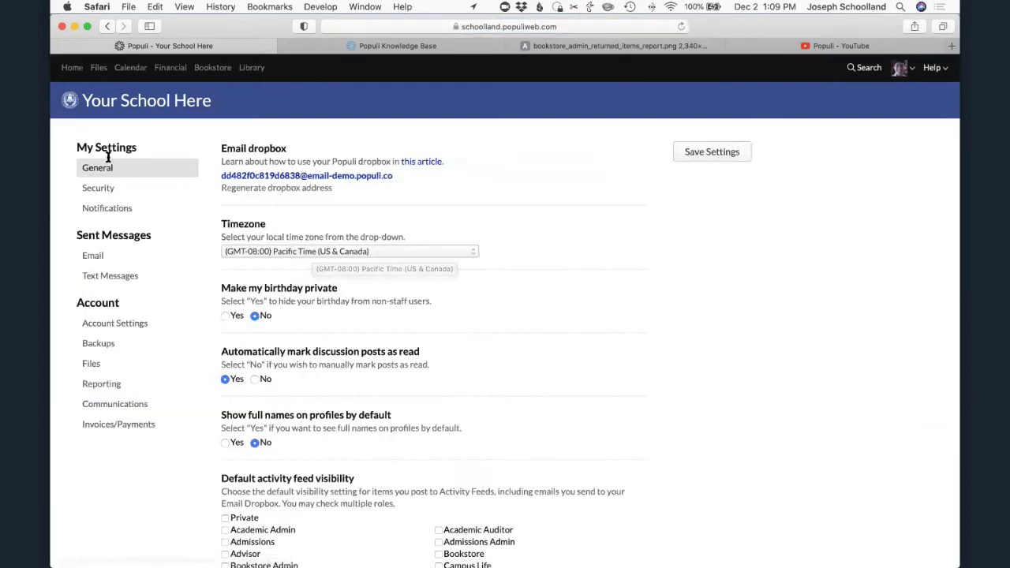
left_click(106, 323)
left_click(292, 150)
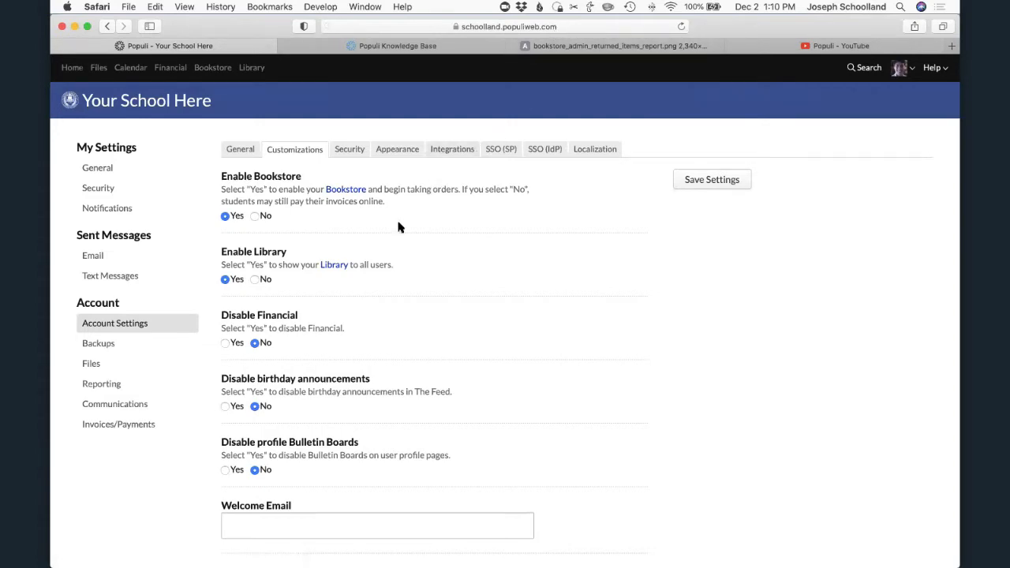
- Open the Financial settings and examine the Online Payments asset accounts and the configured Payment Gateways
left_click(213, 68)
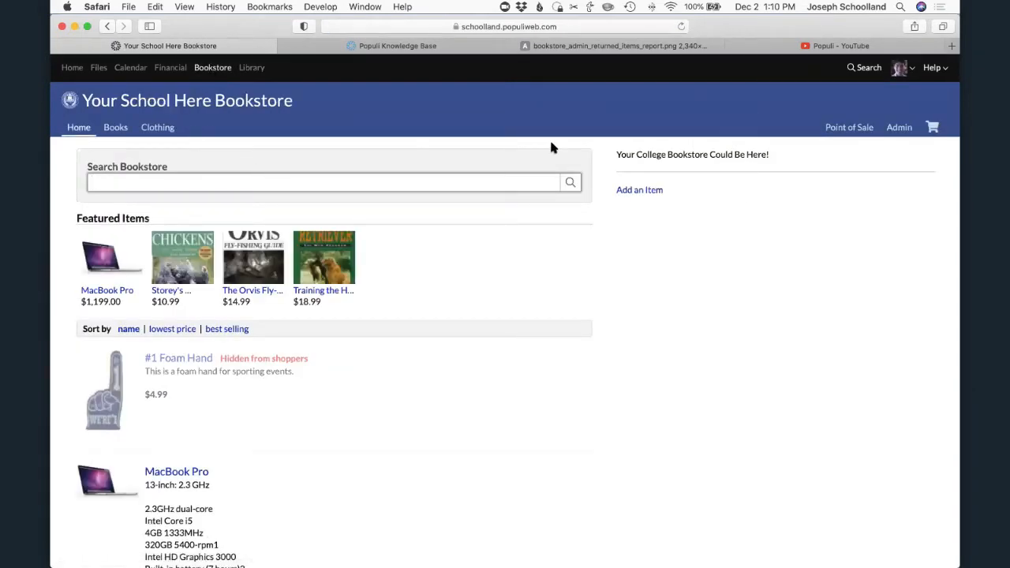
left_click(167, 68)
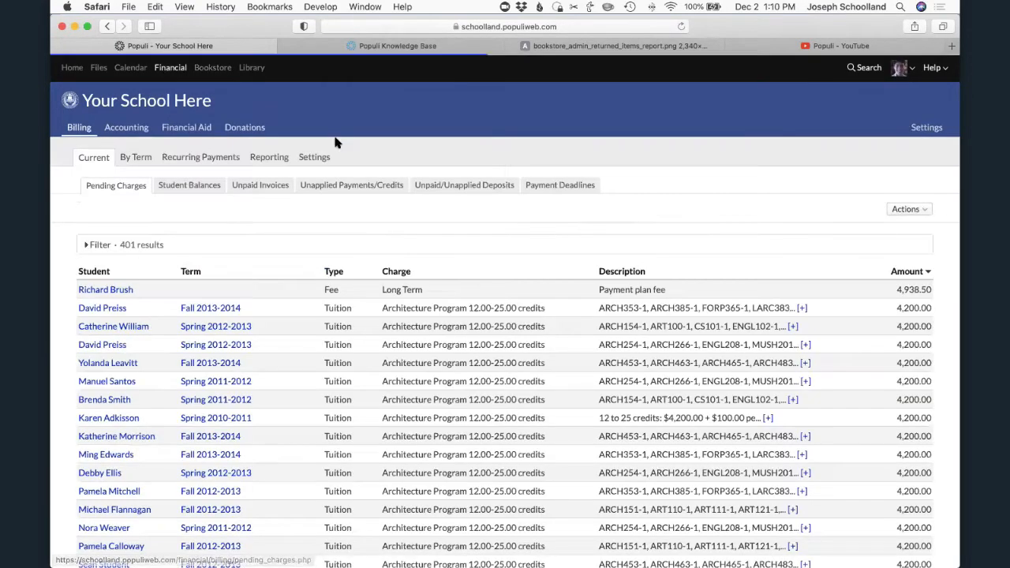
left_click(921, 128)
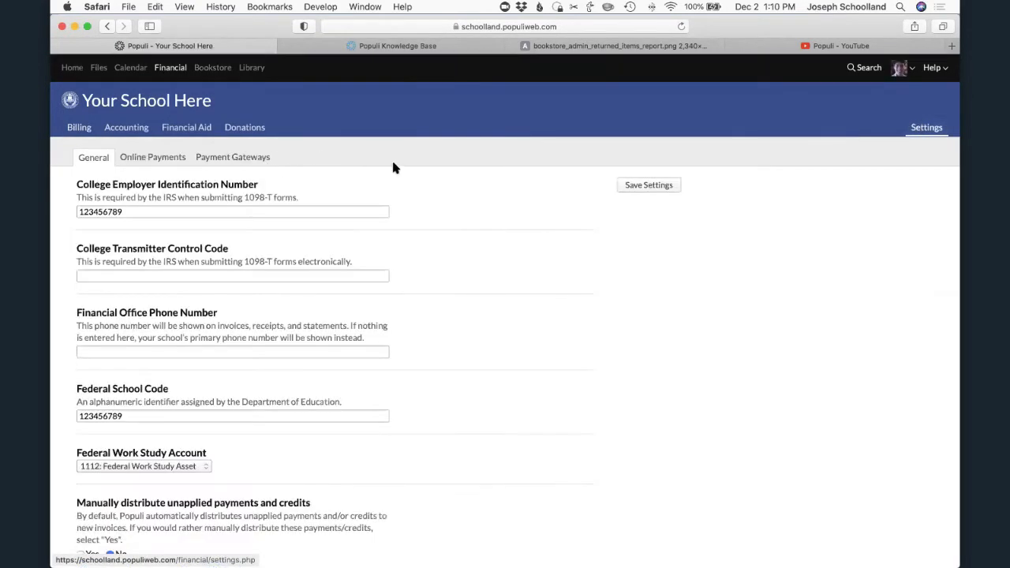
left_click(153, 157)
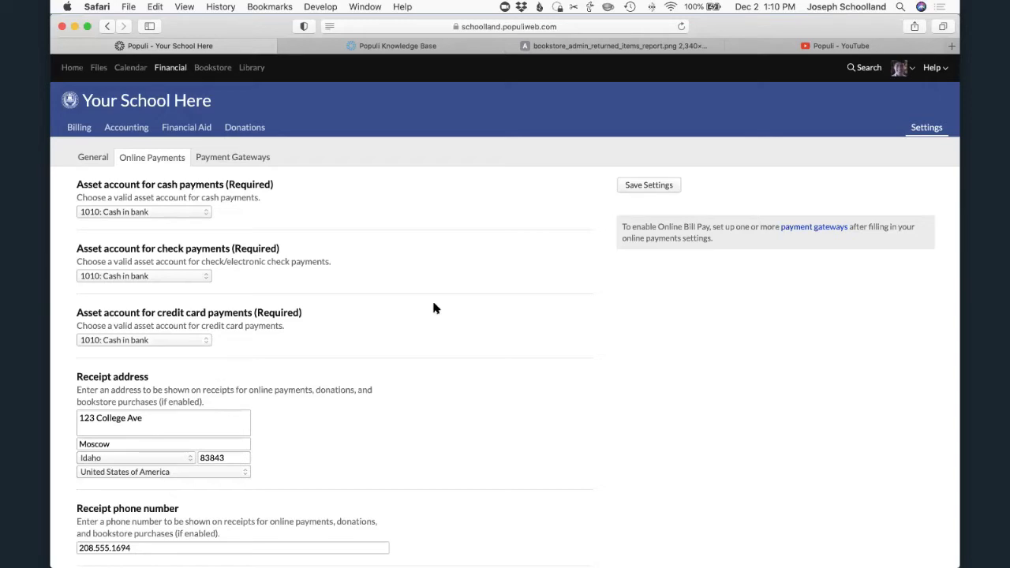
left_click(225, 161)
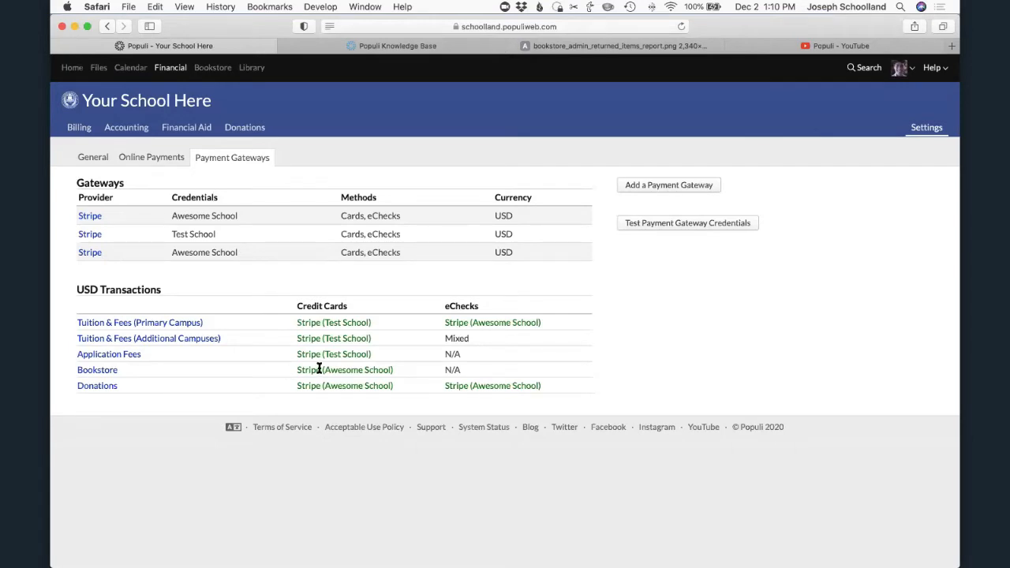
left_click(136, 159)
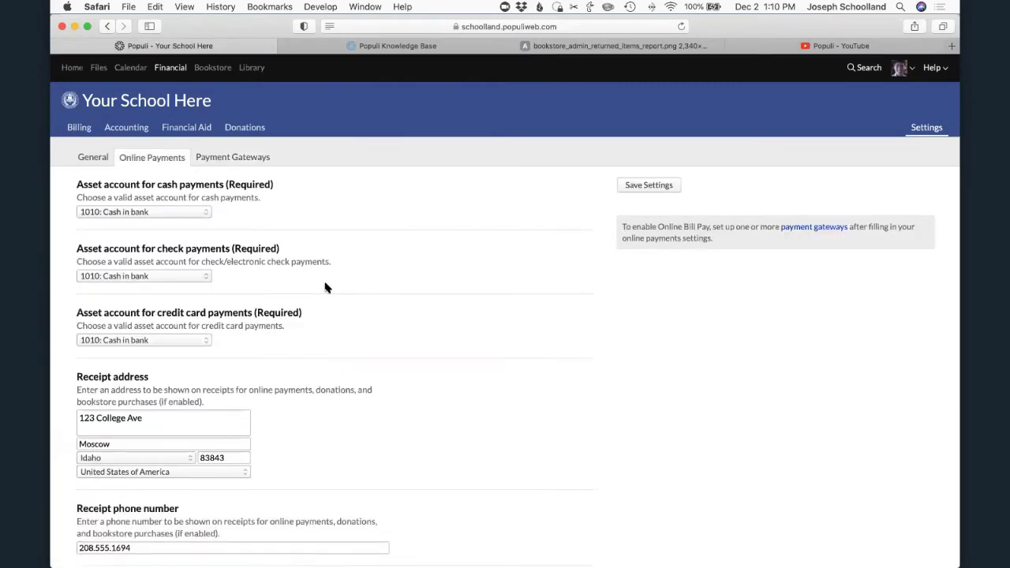
- Review the remaining Online Payments settings, including the receipt details, privacy policy, refund policy and convenience fee
scroll(330, 288, "down", 10)
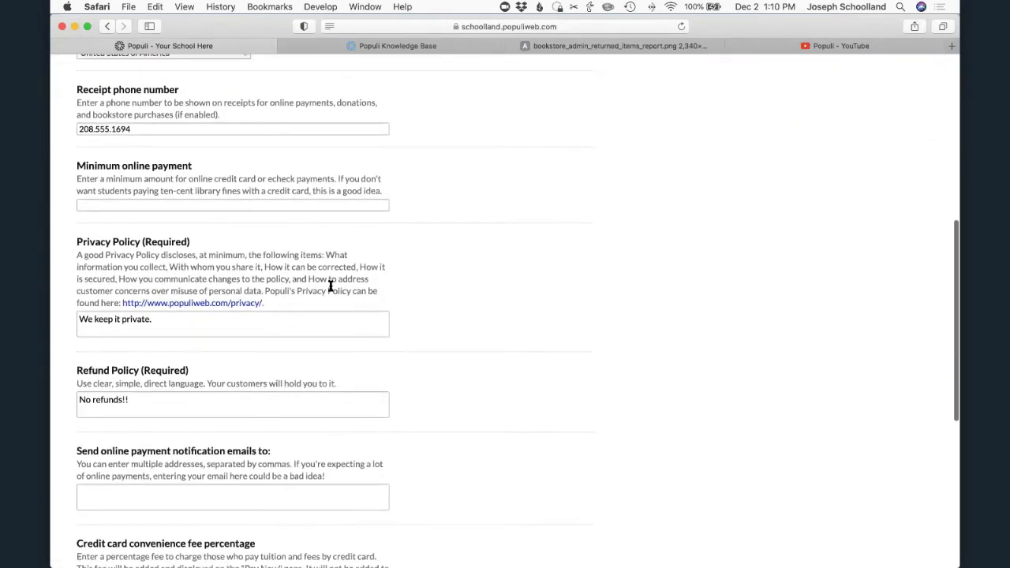
scroll(330, 286, "down", 4)
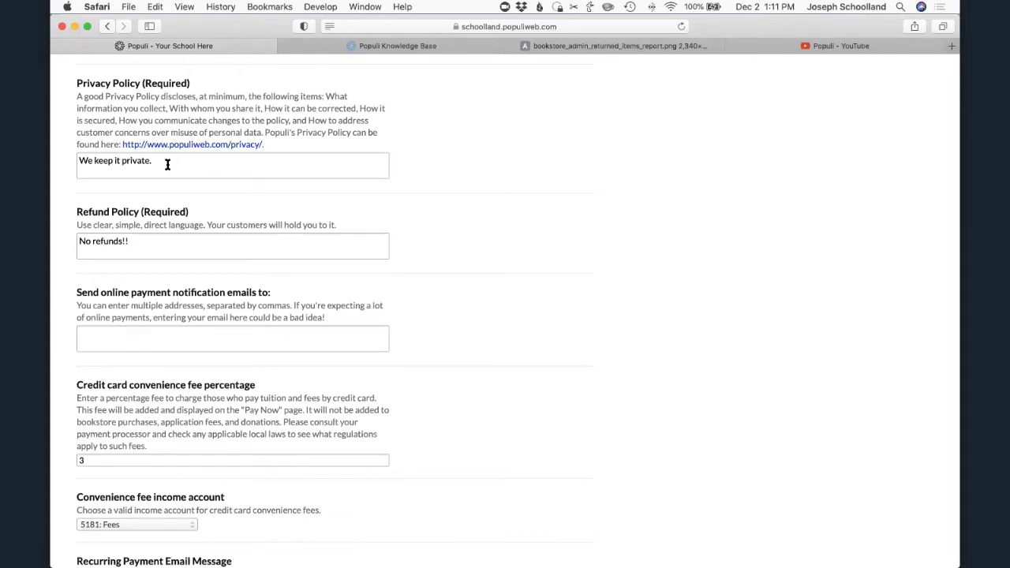
left_click(180, 245)
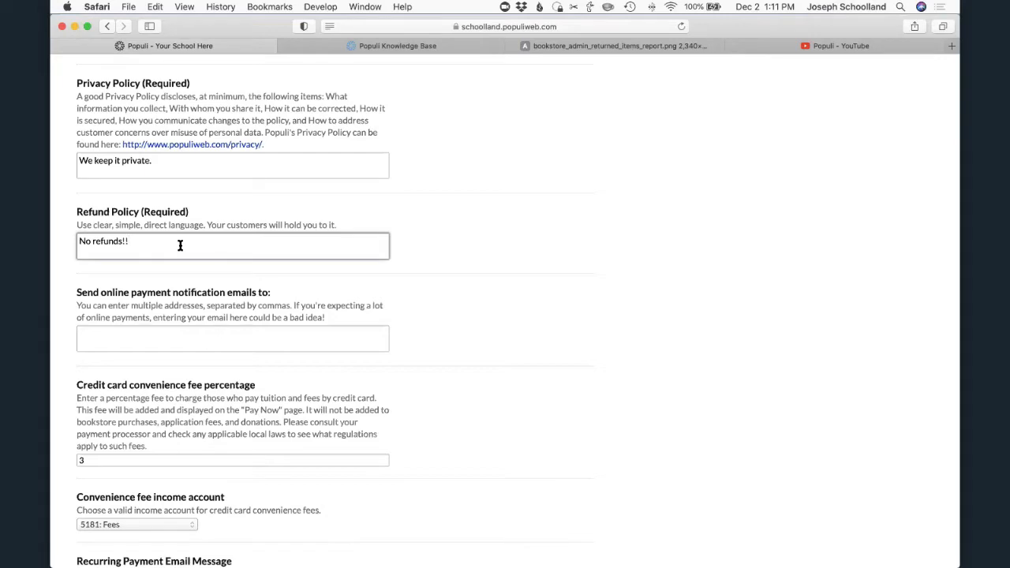
scroll(179, 245, "up", 15)
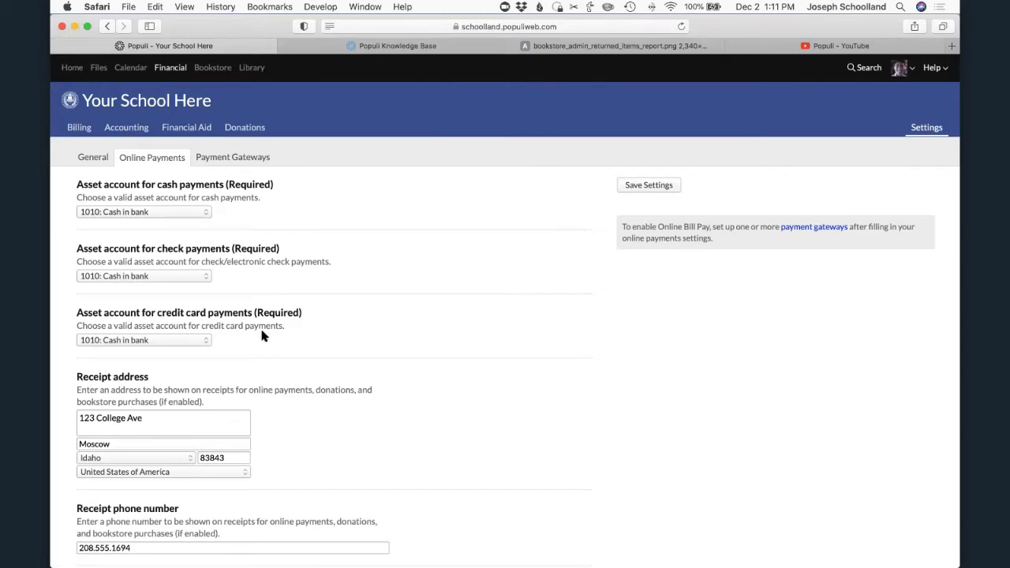
- Open the bookstore's admin area and go to its Bookstore Settings page
left_click(206, 70)
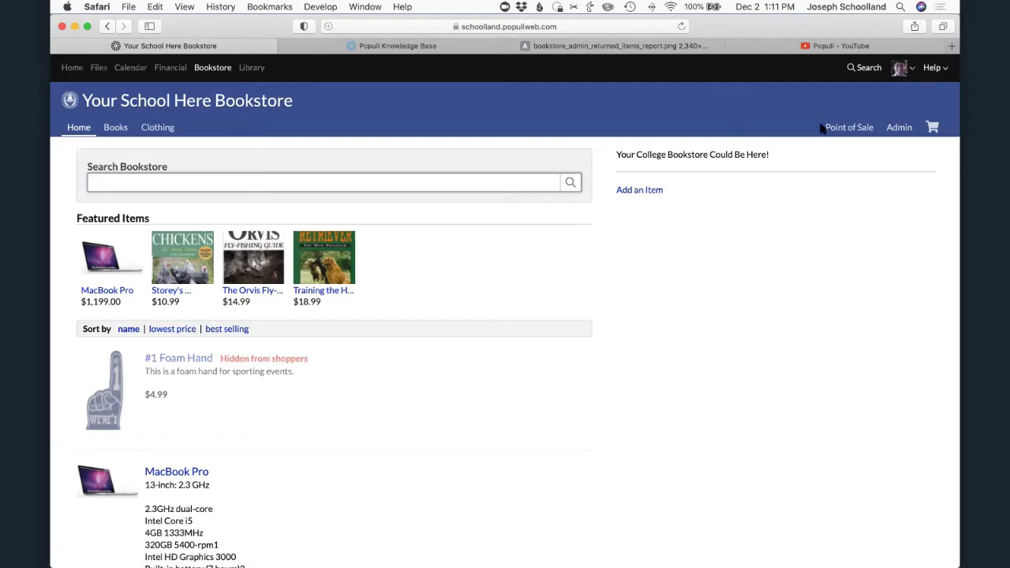
left_click(905, 130)
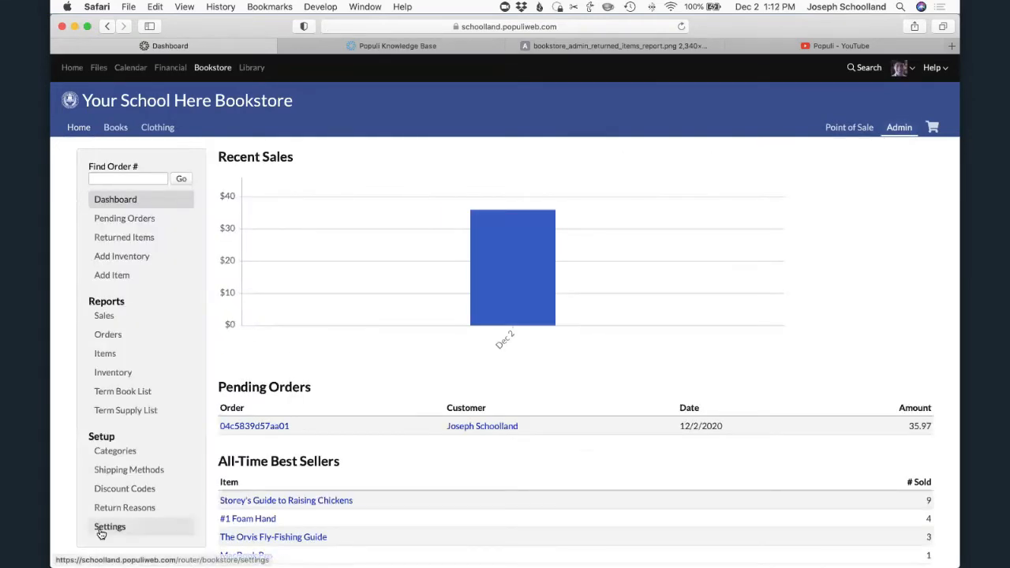
scroll(102, 523, "down", 2)
left_click(103, 481)
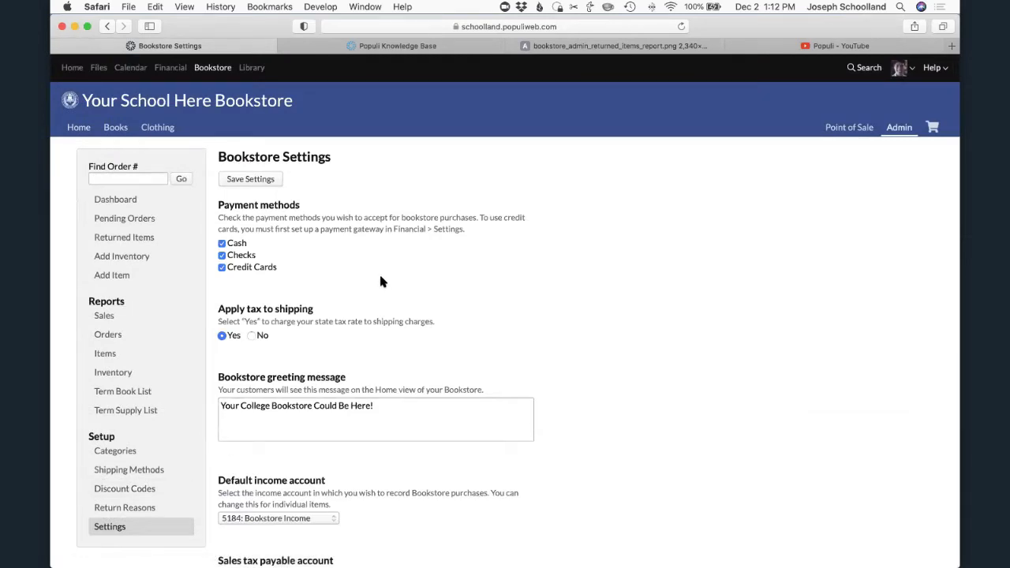
- Review the accepted payment methods and highlight the Apply tax to shipping setting and its description
scroll(371, 277, "down", 1)
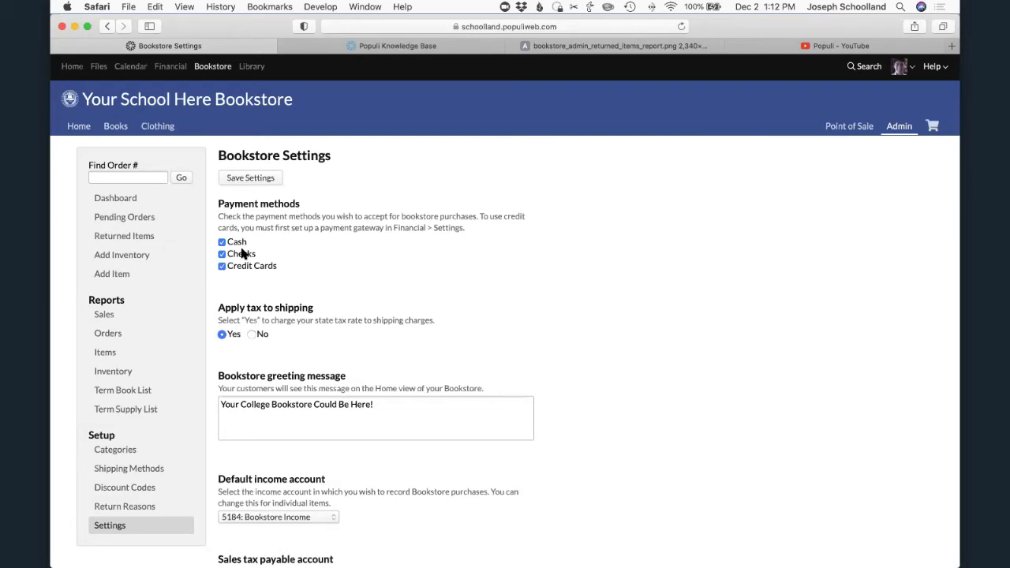
left_click_drag(217, 308, 476, 321)
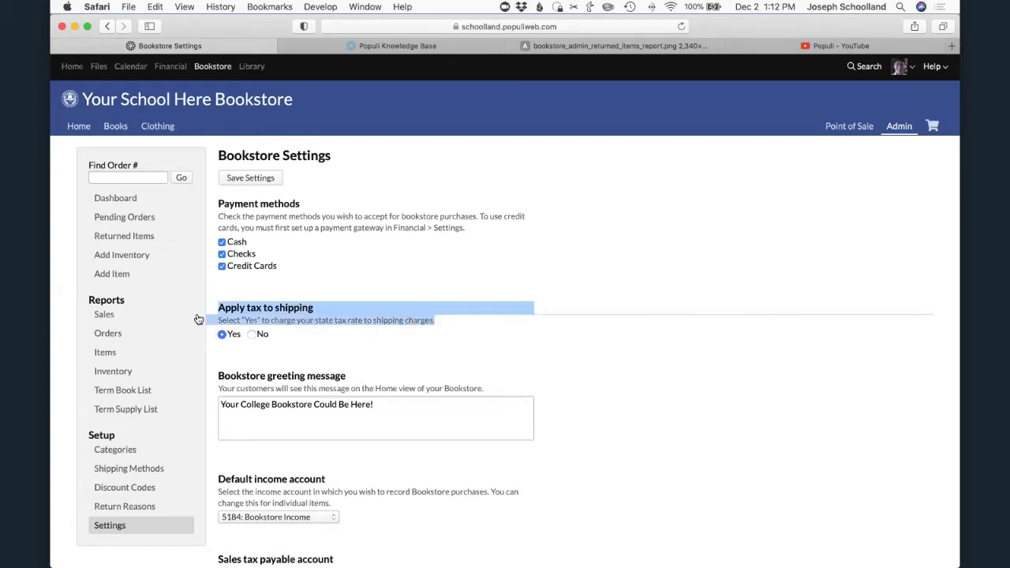
left_click(452, 315)
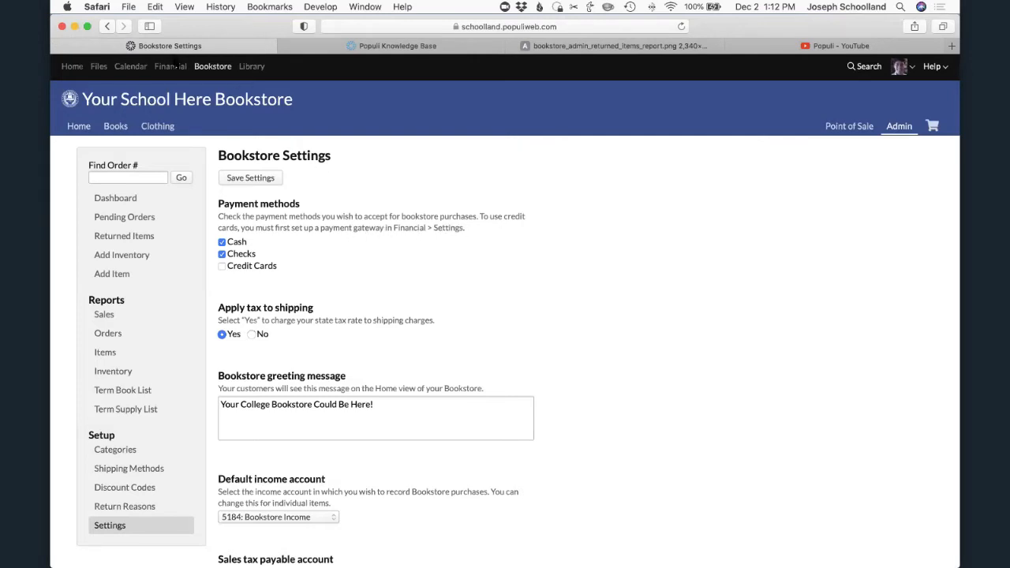
- Toggle the bookstore's payment methods as a demonstration, restoring Cash, Checks and Credit Cards as accepted methods
left_click(222, 266)
left_click(222, 241)
left_click(221, 253)
left_click(221, 241)
- Review the bookstore greeting message, default income account and sales tax payable account settings
scroll(369, 337, "down", 5)
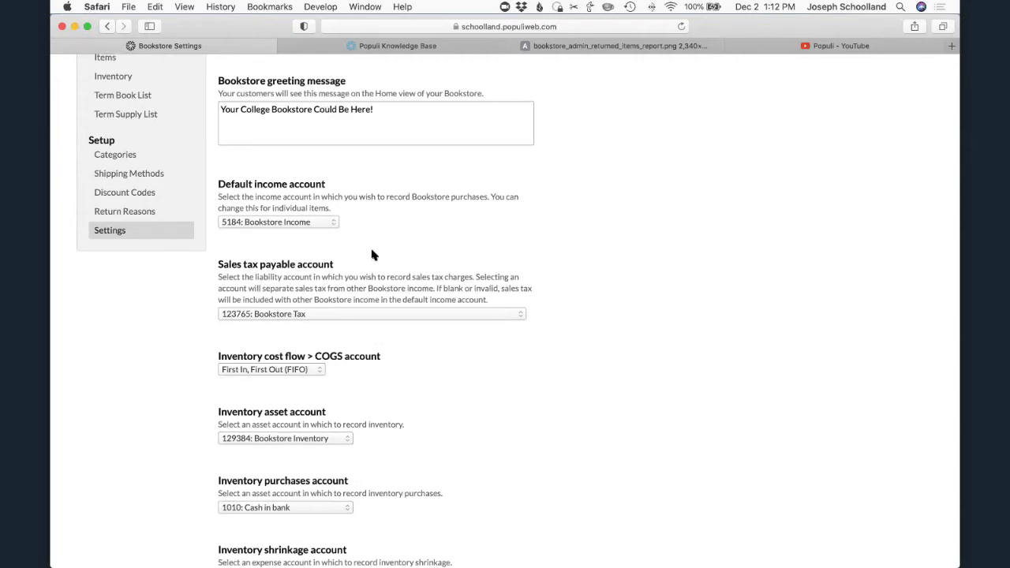
scroll(374, 255, "down", 1)
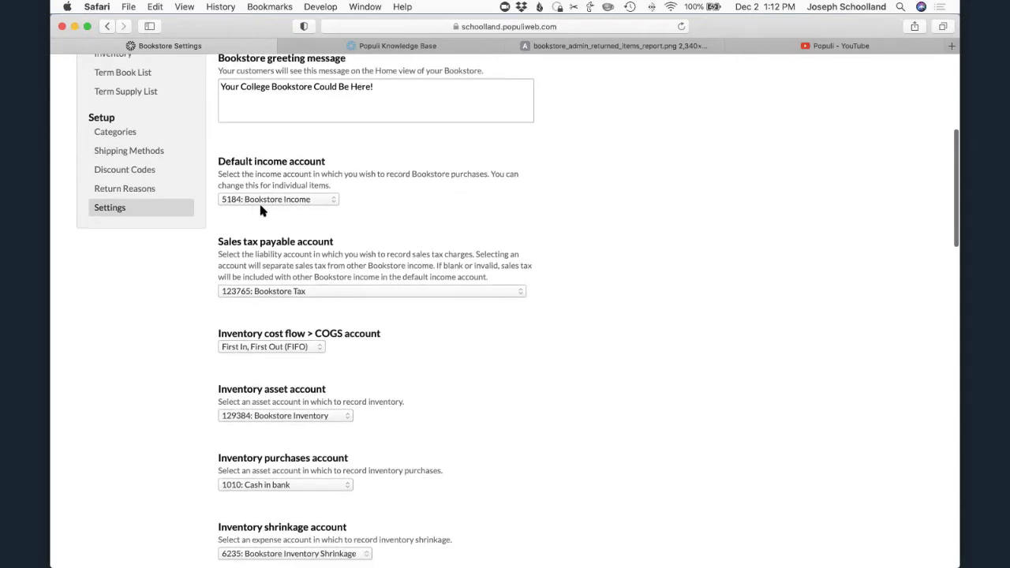
scroll(267, 204, "up", 4)
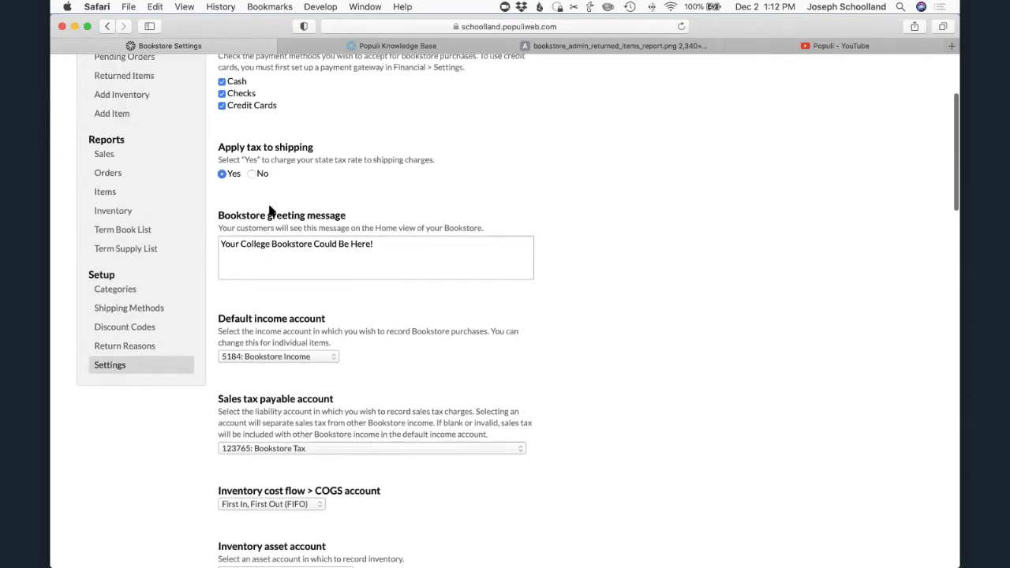
scroll(269, 210, "up", 4)
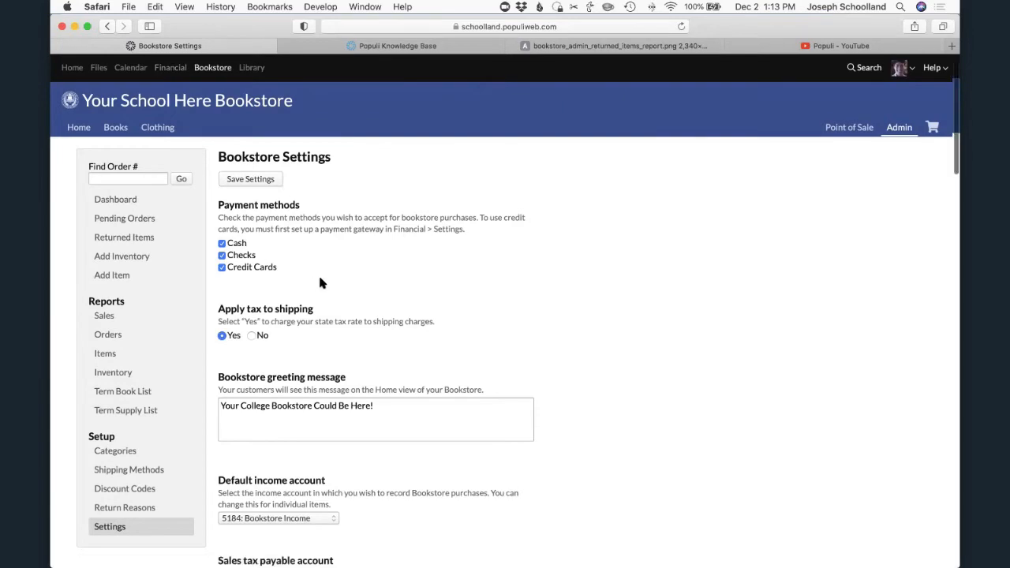
- View the available choices for the Inventory cost flow > COGS account setting and keep First In, First Out (FIFO)
scroll(318, 273, "down", 5)
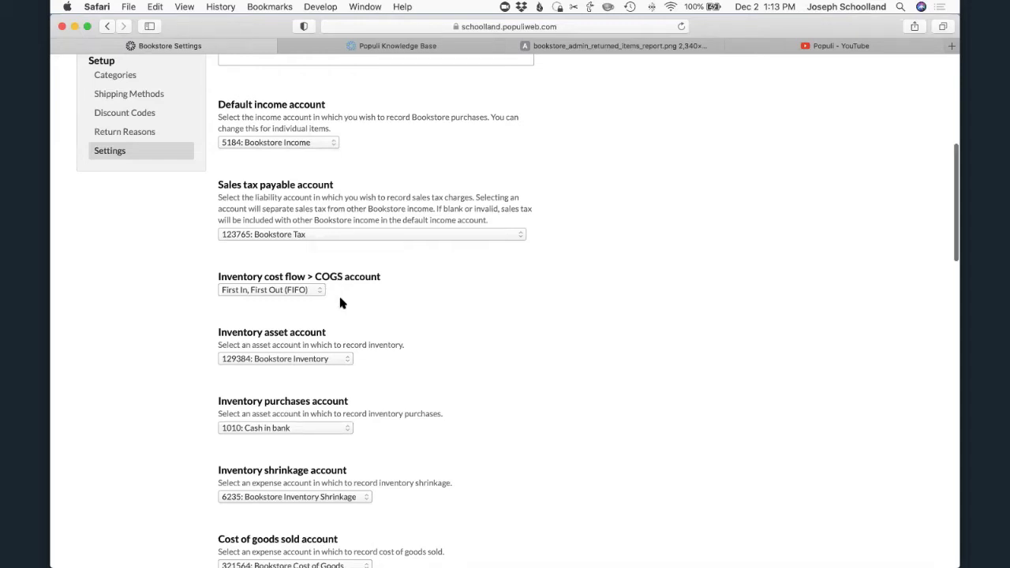
scroll(338, 293, "down", 3)
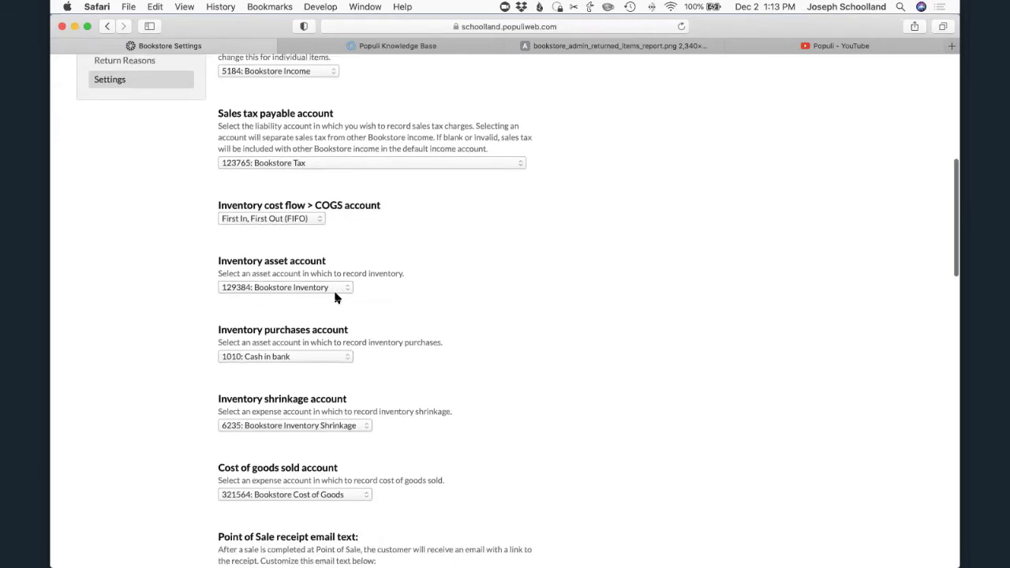
left_click(263, 220)
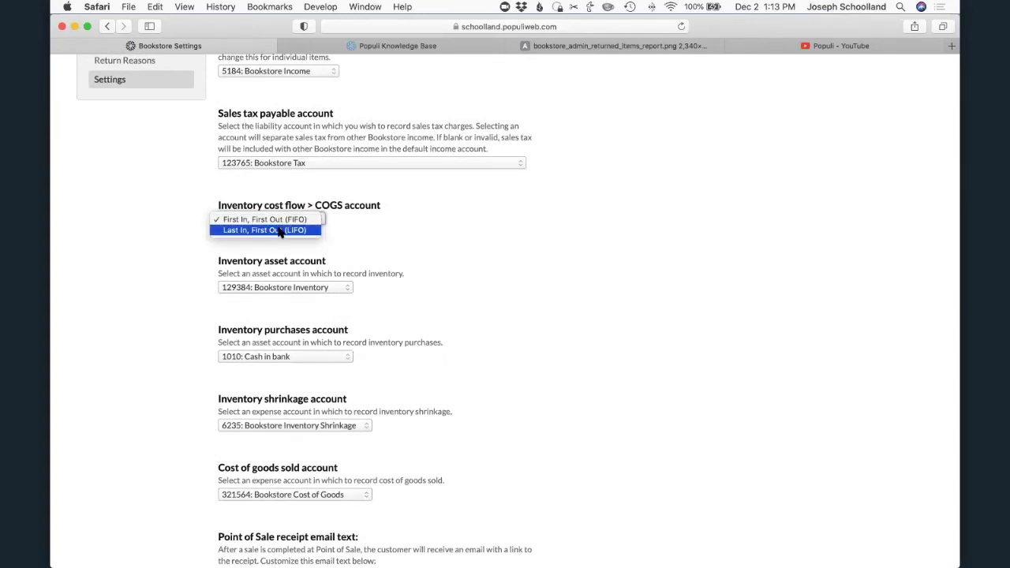
left_click(335, 237)
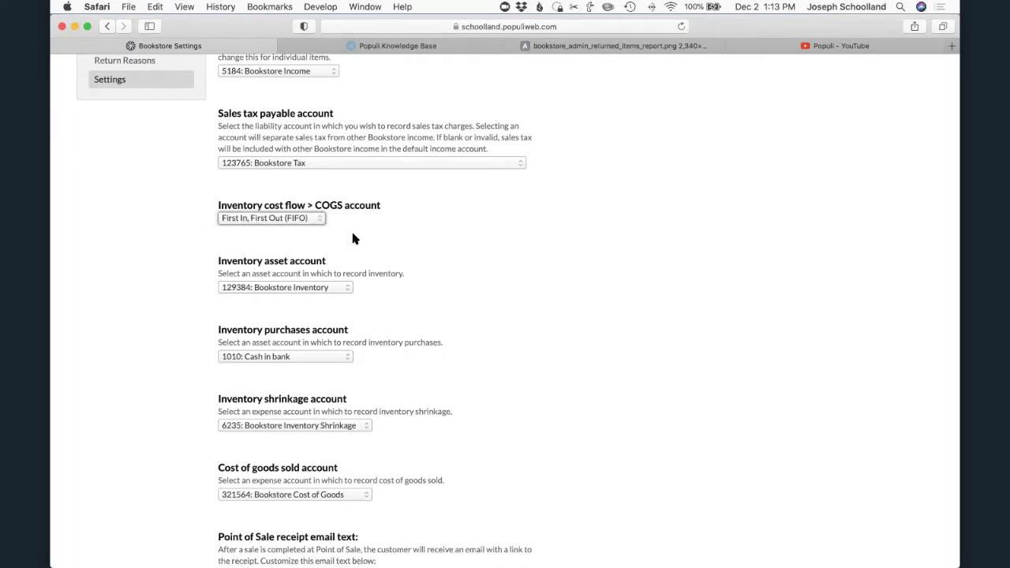
- Review the inventory accounts and email texts, and place the cursor in the order notification email addresses
scroll(381, 304, "down", 3)
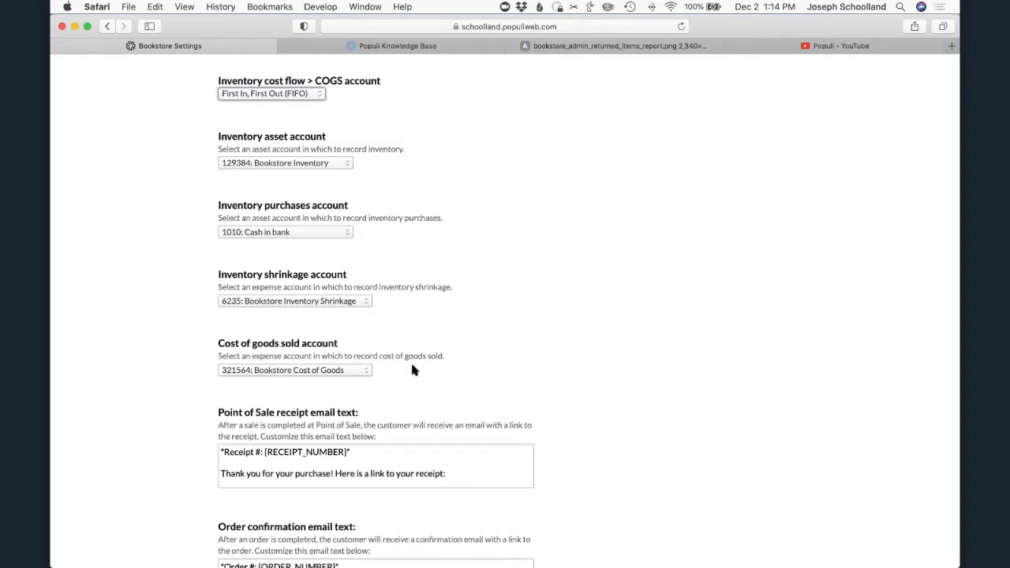
scroll(411, 371, "down", 10)
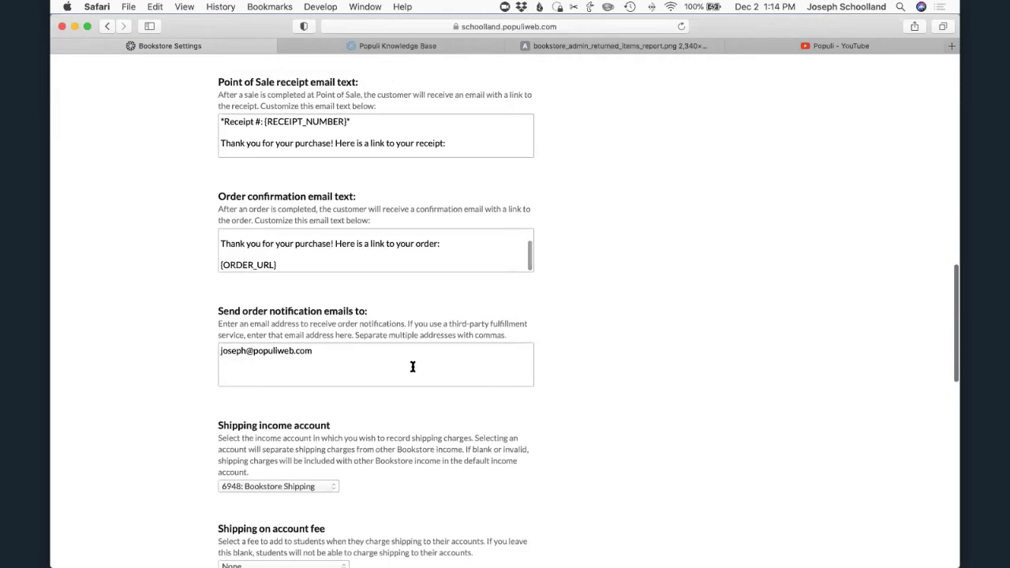
scroll(412, 366, "up", 2)
left_click(356, 208)
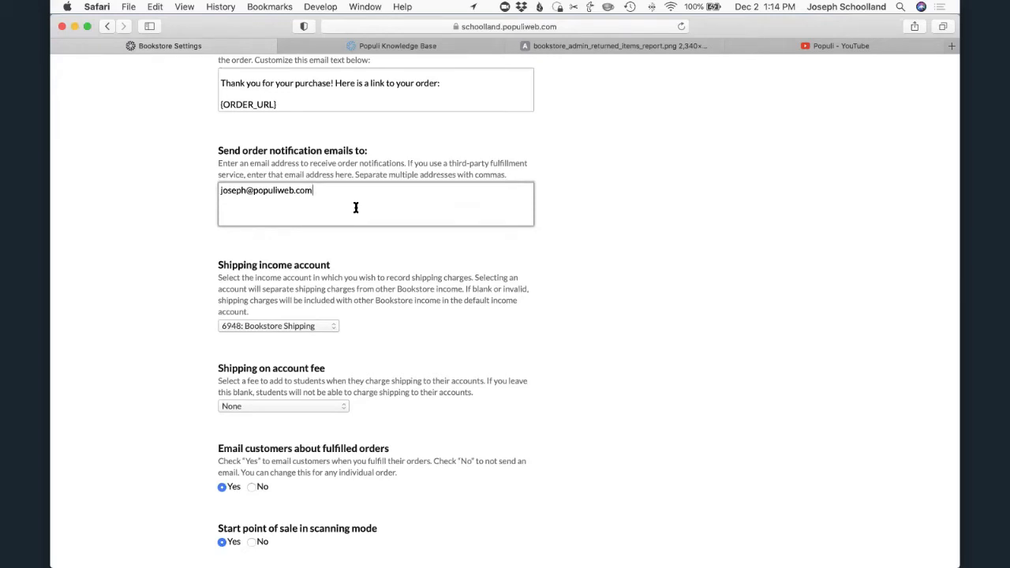
- Examine the remaining Bookstore Settings for shipping accounts, fulfilled-order emails, scanning mode, student account charges and sales tax
scroll(383, 335, "down", 3)
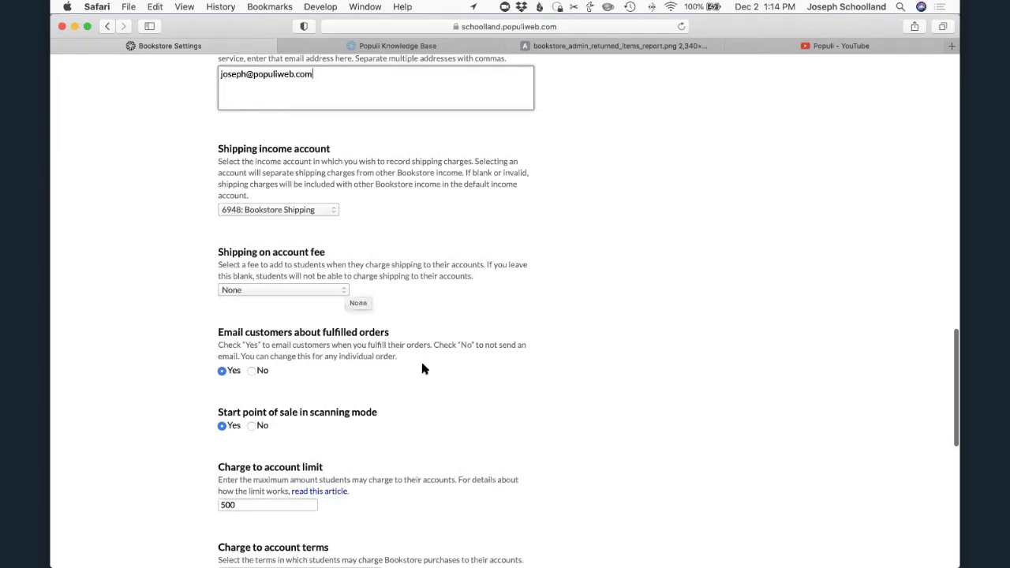
scroll(431, 373, "down", 1)
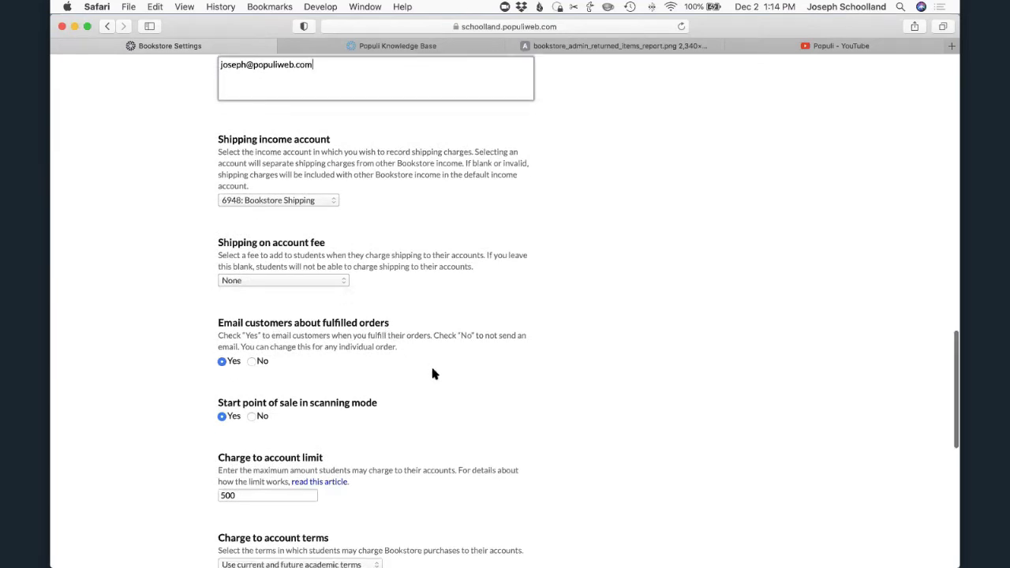
scroll(431, 374, "down", 6)
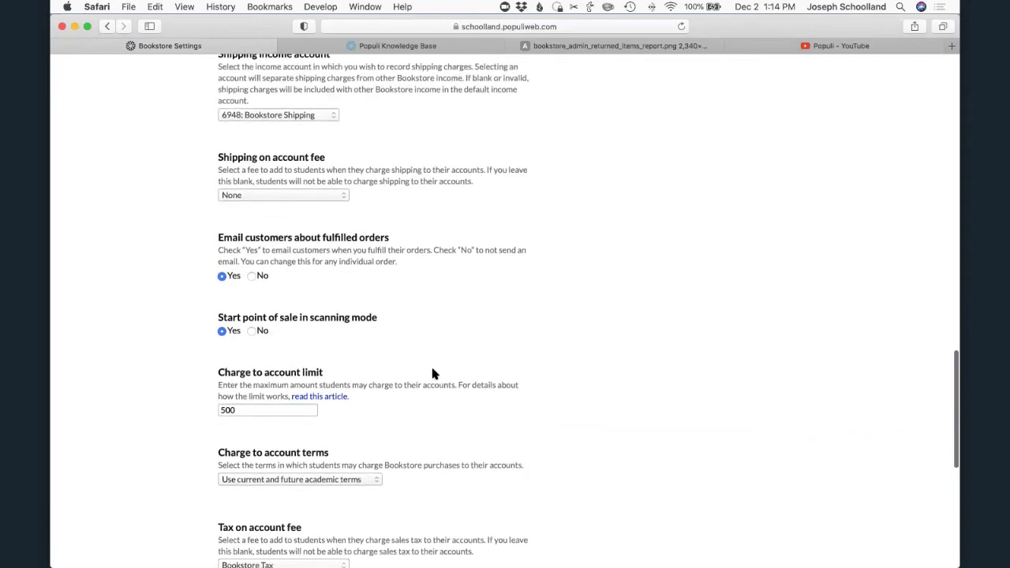
scroll(412, 237, "up", 2)
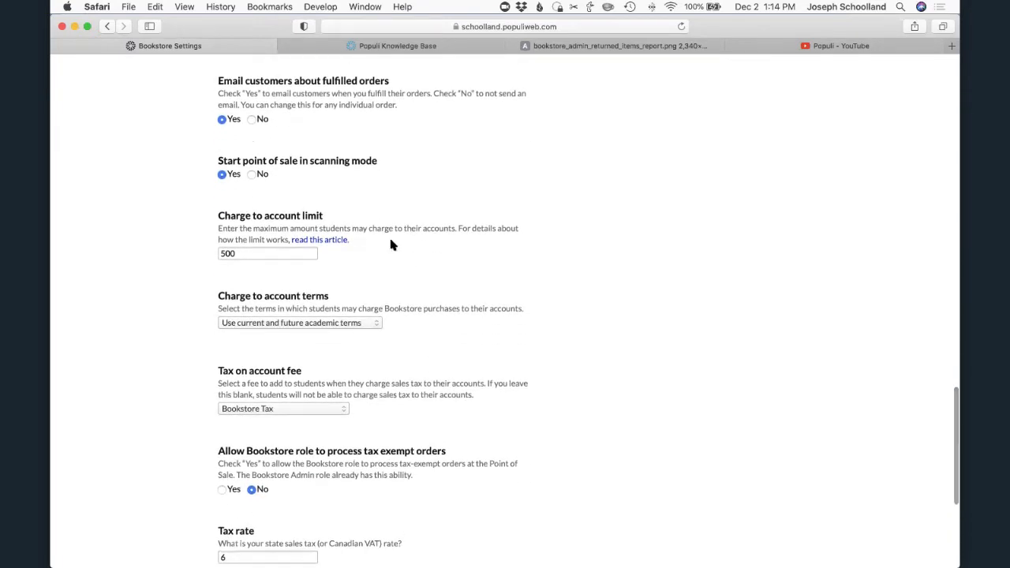
scroll(392, 246, "up", 3)
scroll(392, 248, "up", 2)
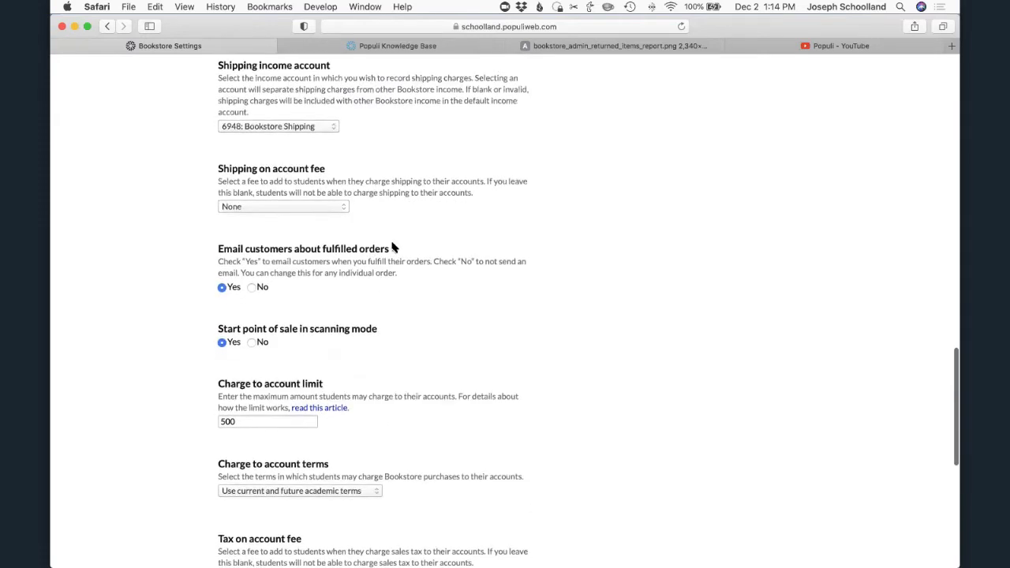
scroll(392, 247, "down", 5)
scroll(412, 255, "down", 6)
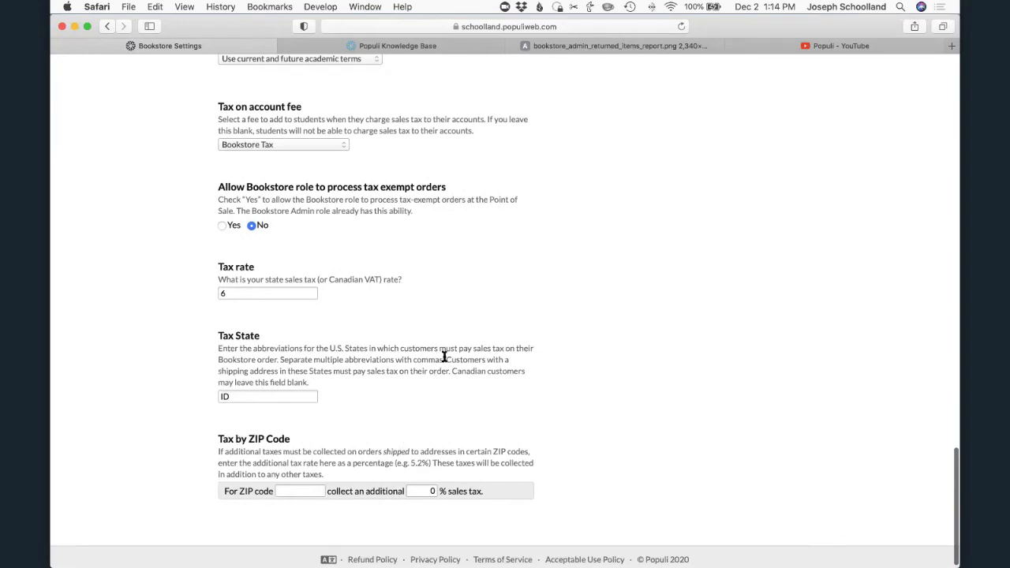
scroll(449, 353, "up", 20)
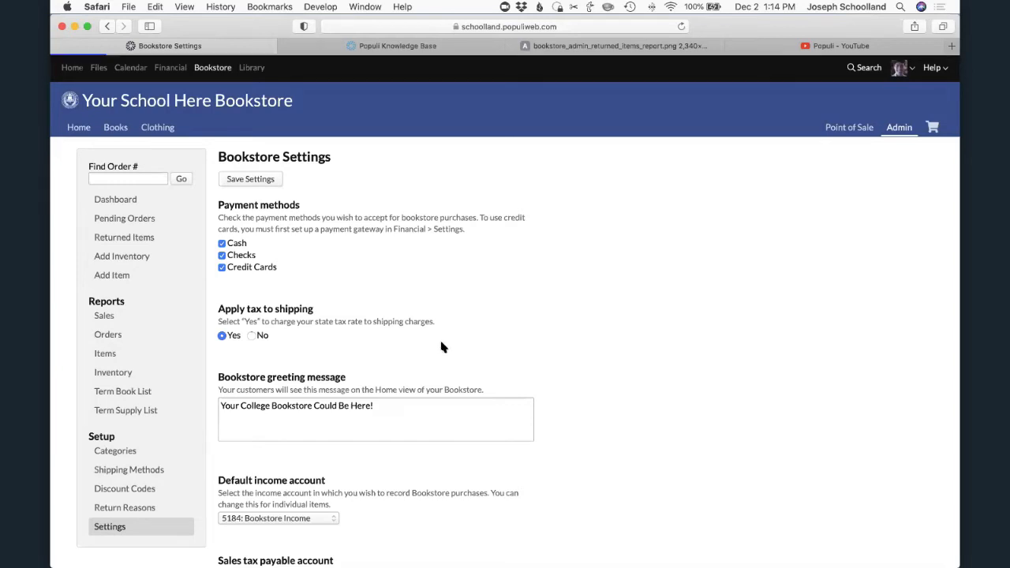
- Add a top-level bookstore category named Supplies after Books and Clothing and save the category changes
left_click(112, 452)
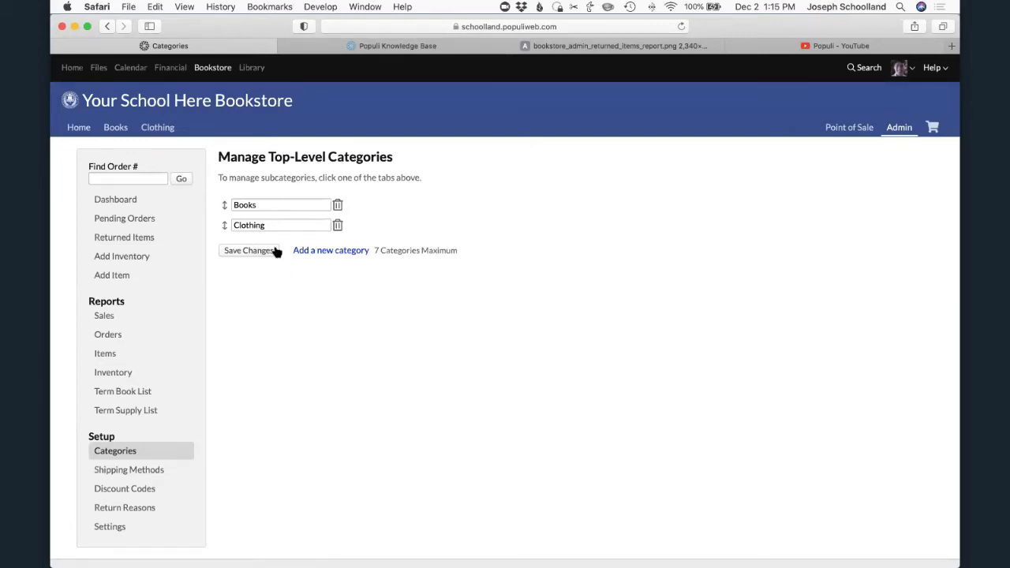
left_click_drag(223, 225, 224, 207)
left_click(234, 251)
mouse_move(224, 225)
left_mouse_down()
mouse_move(224, 192)
mouse_move(225, 205)
left_mouse_up()
left_click(229, 251)
left_click(309, 252)
type("Supplies")
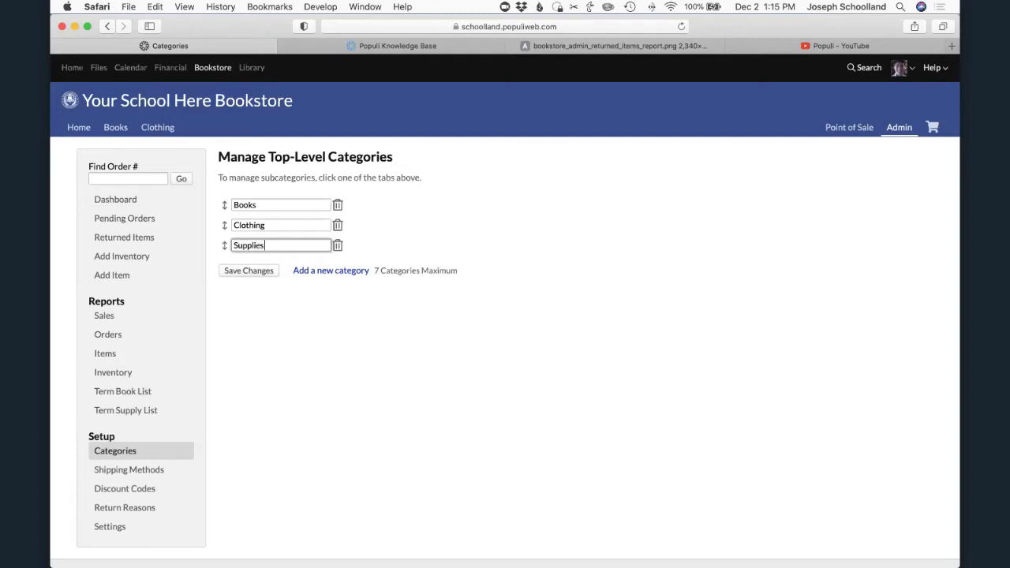
left_click(259, 272)
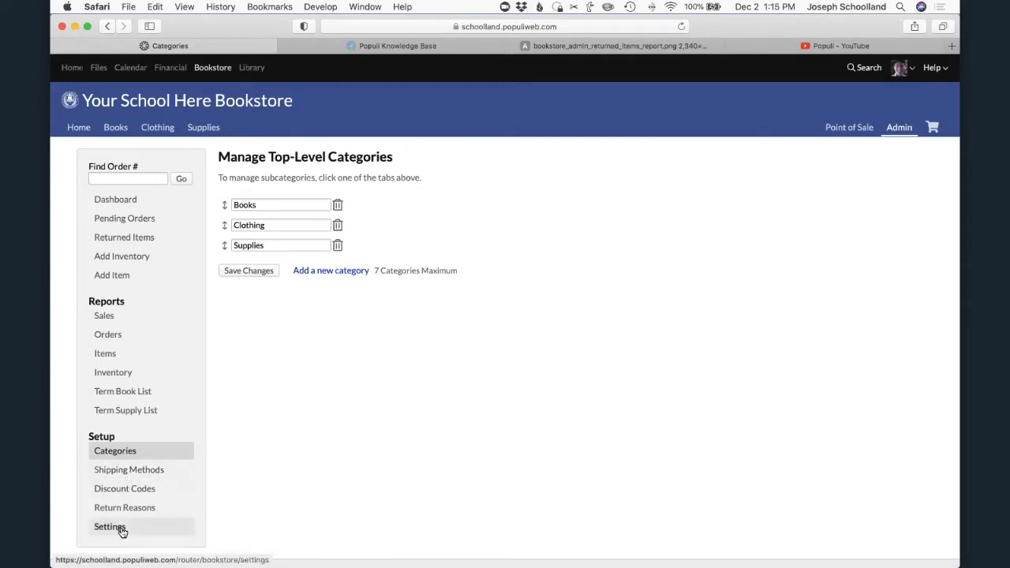
- Examine Standard Shipping's cost and type options in the Shipping Methods setup, and add a blank shipping method row
left_click(130, 472)
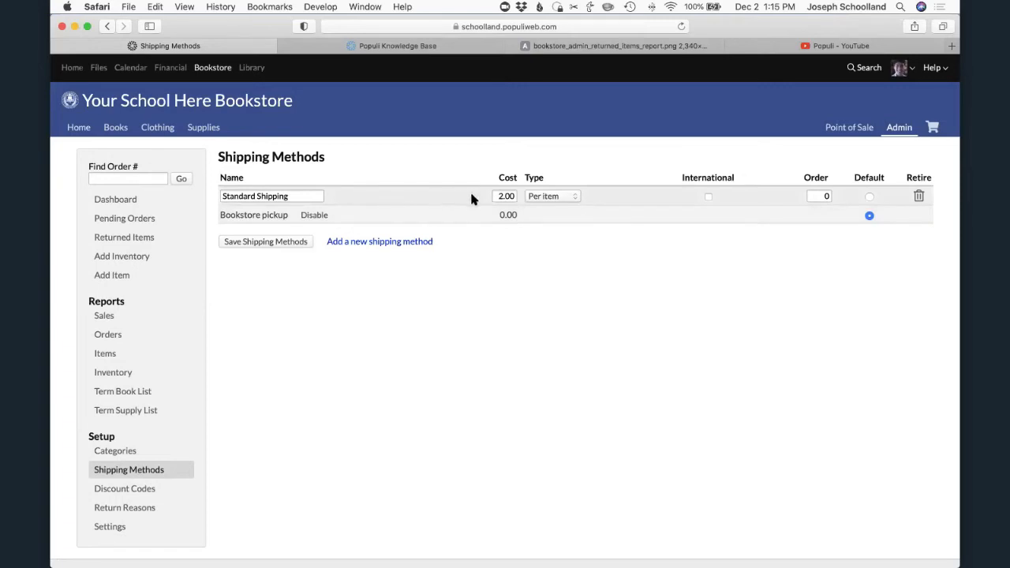
double_click(501, 194)
type("2.00")
left_click(552, 199)
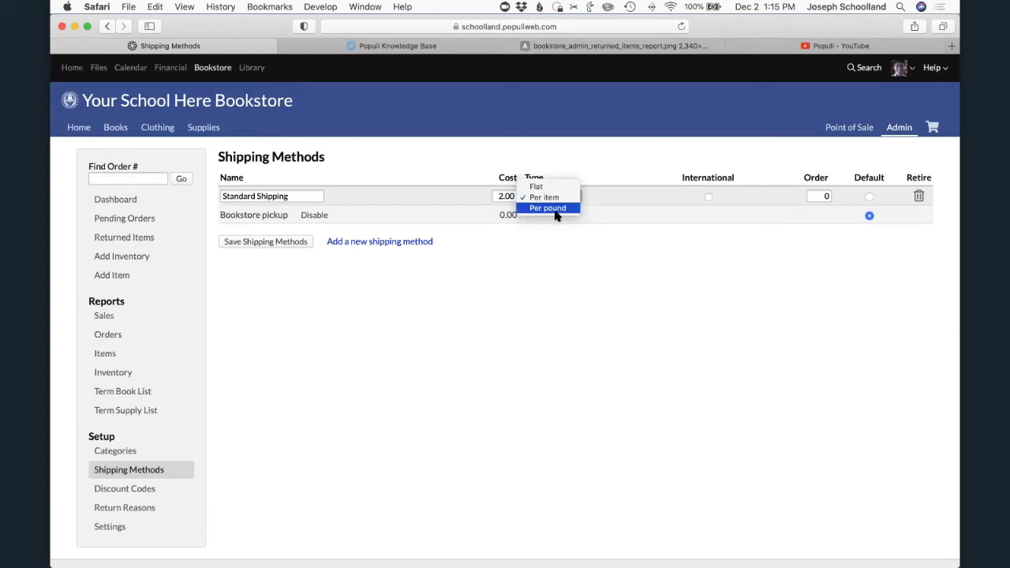
left_click(603, 204)
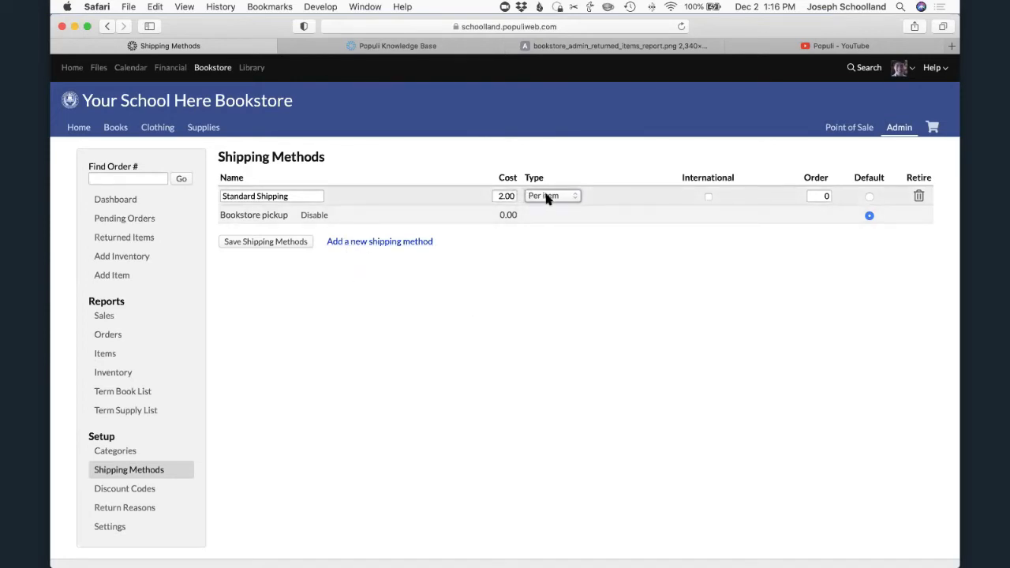
left_click(393, 244)
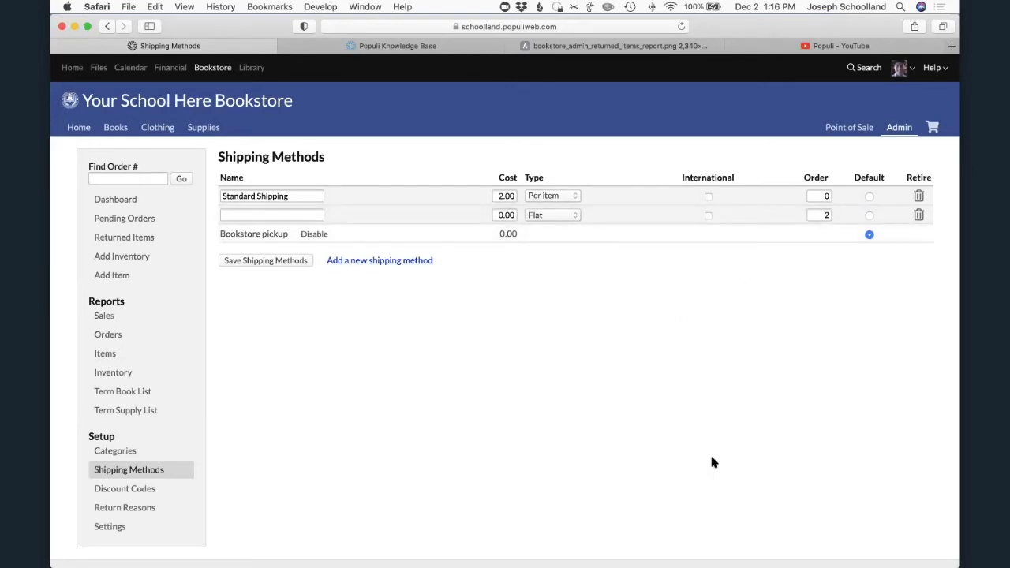
- Start a new bookstore discount code and name it THANKS20
left_click(107, 490)
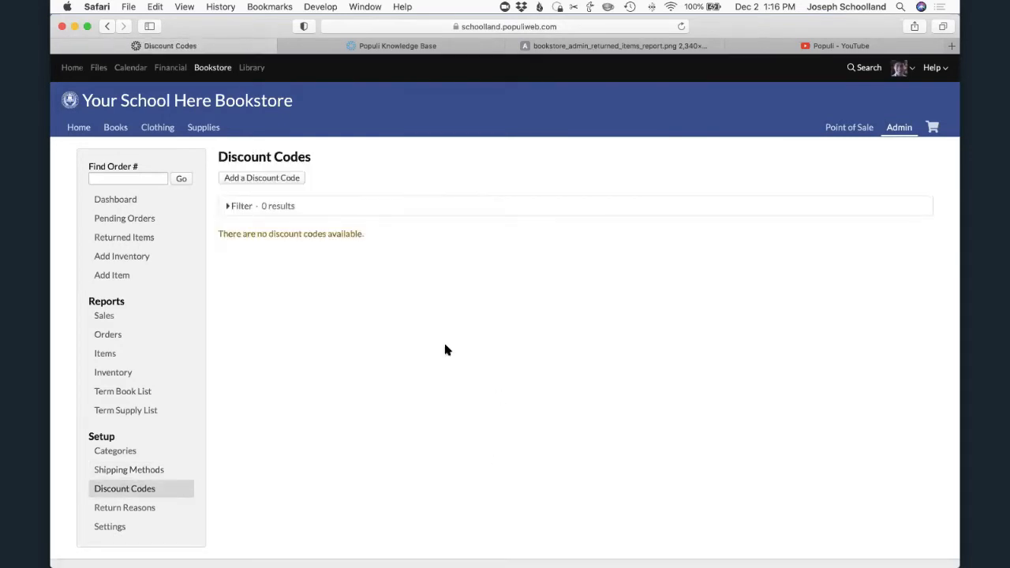
left_click(259, 179)
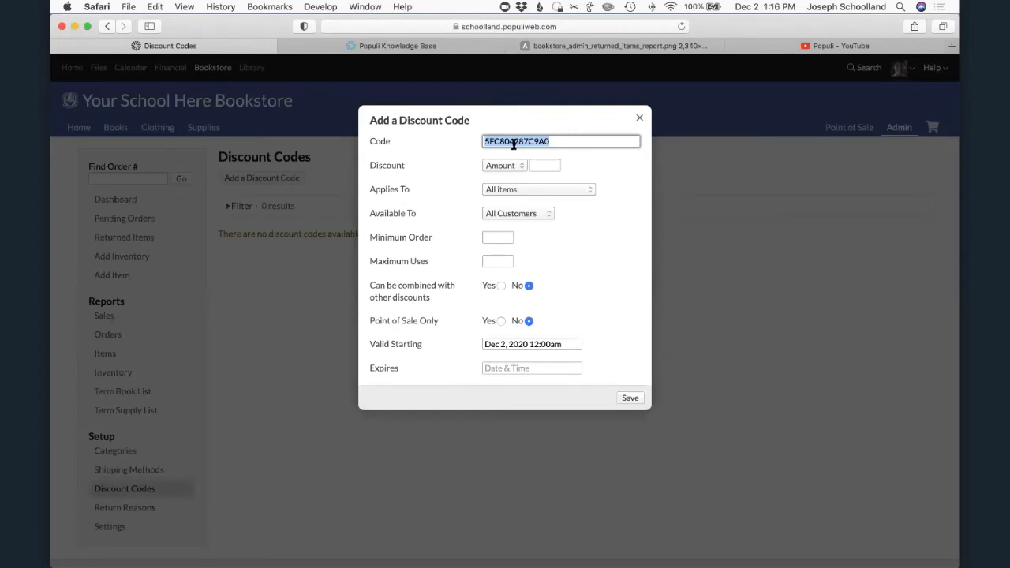
type("THANKS20")
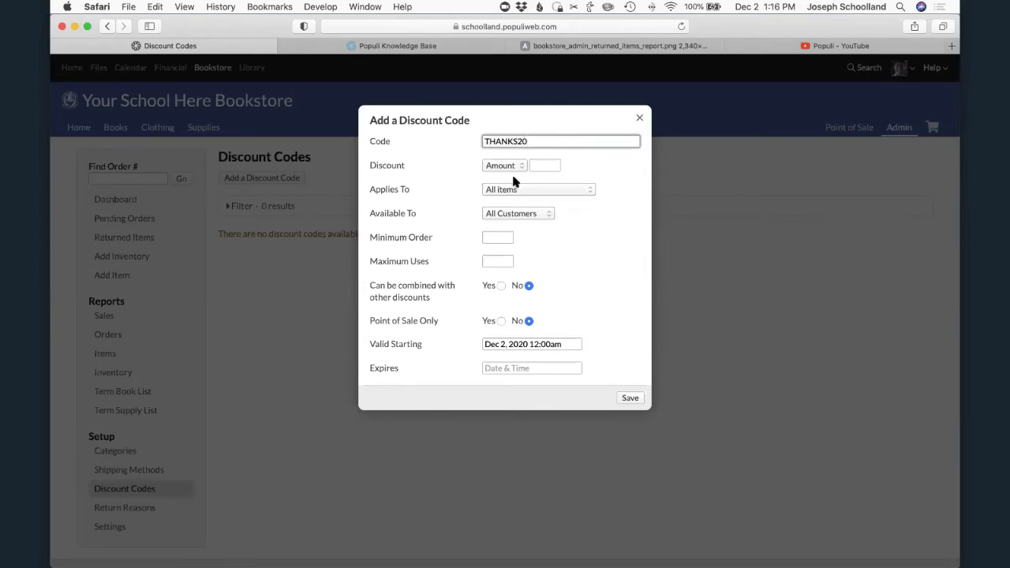
- Enter 25 as the discount amount, and replace it with a 10 percent discount
left_click(550, 167)
left_click(509, 166)
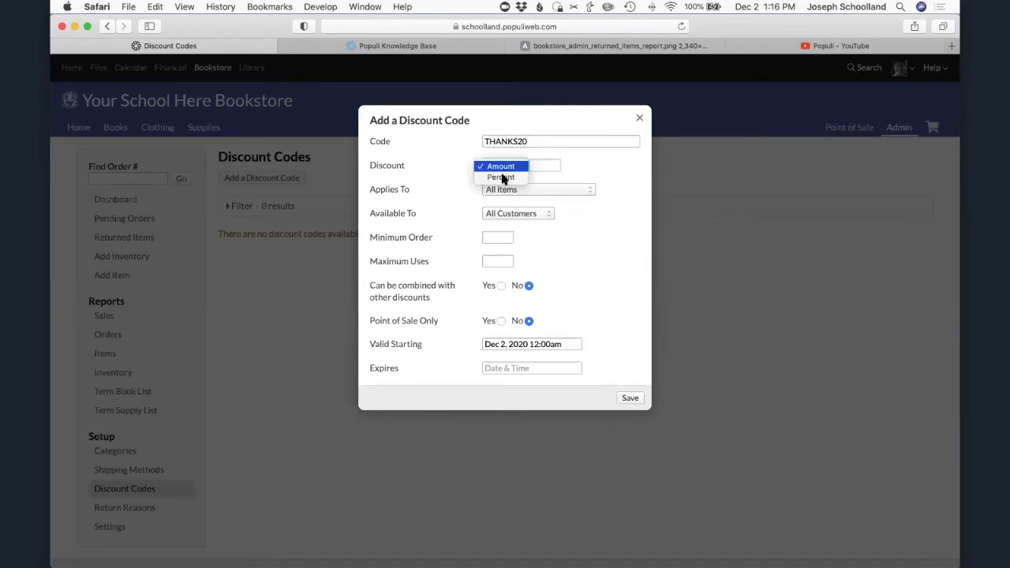
left_click(541, 166)
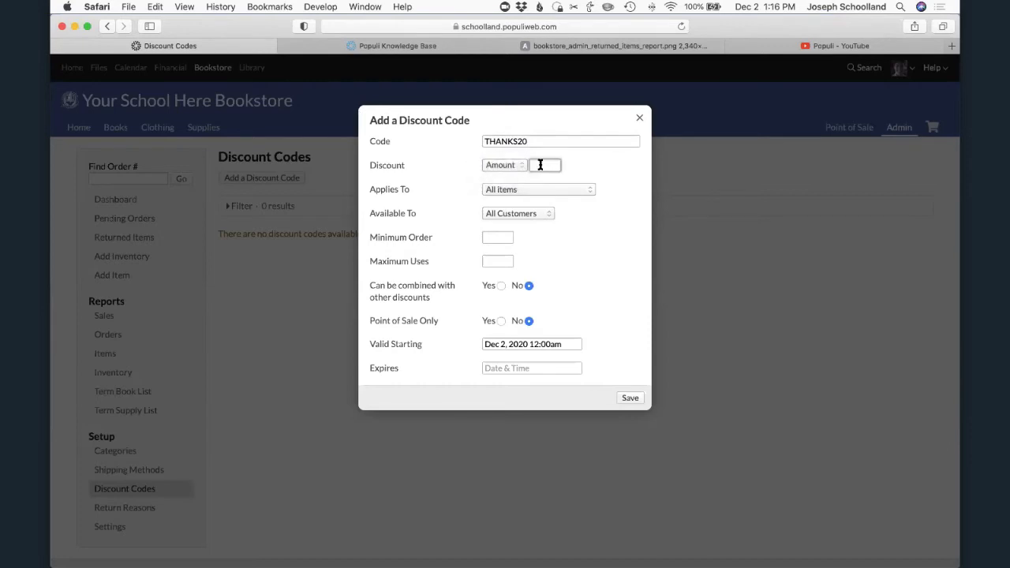
type("25")
left_click(509, 165)
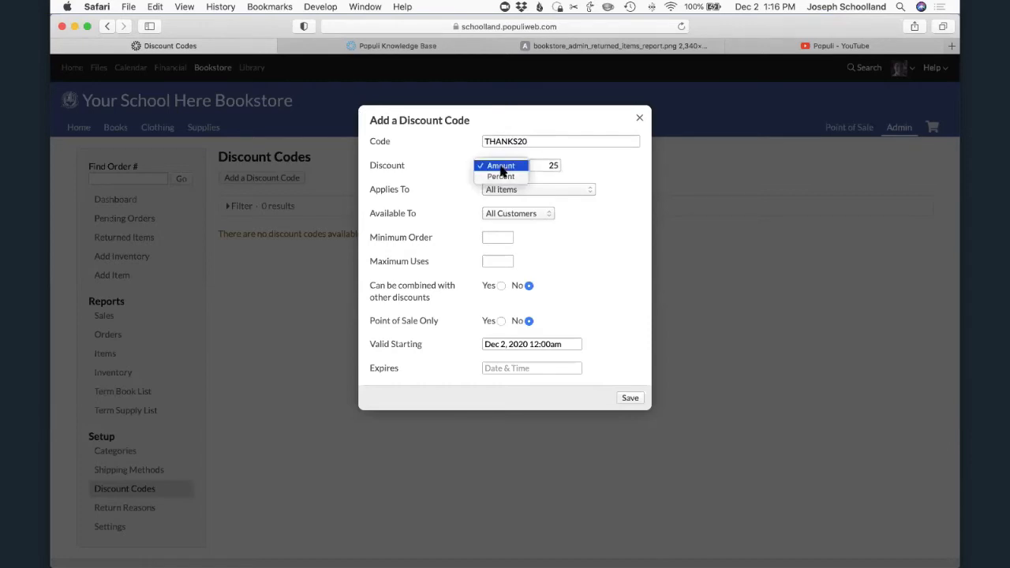
left_click(501, 175)
left_click(544, 164)
type("10")
- Apply the discount code to Shipping and set its discount to 100 percent
left_click(529, 188)
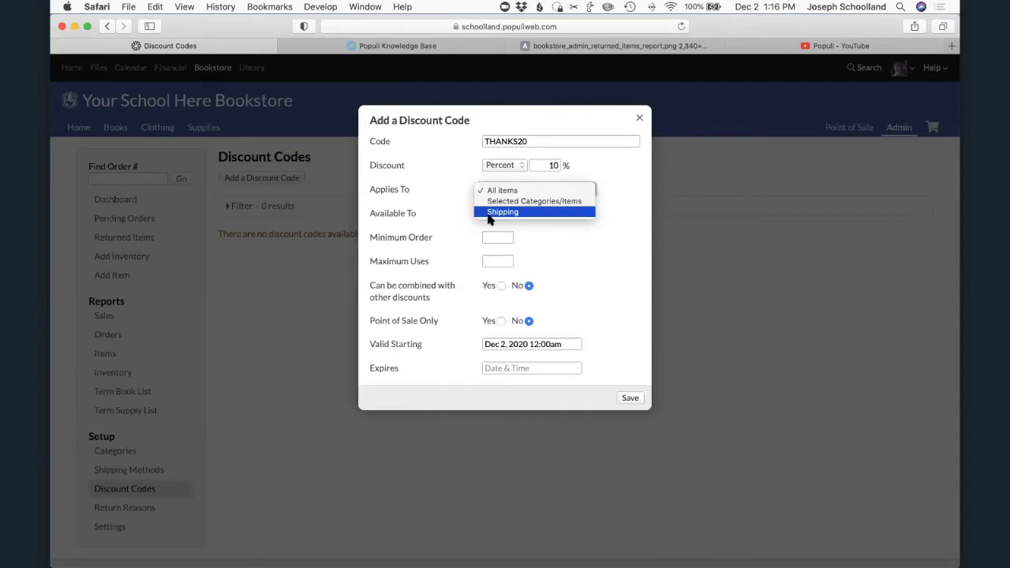
left_click(488, 213)
double_click(552, 165)
type("100")
- Restrict the discount code's availability to selected roles and add the Faculty role
left_click(511, 214)
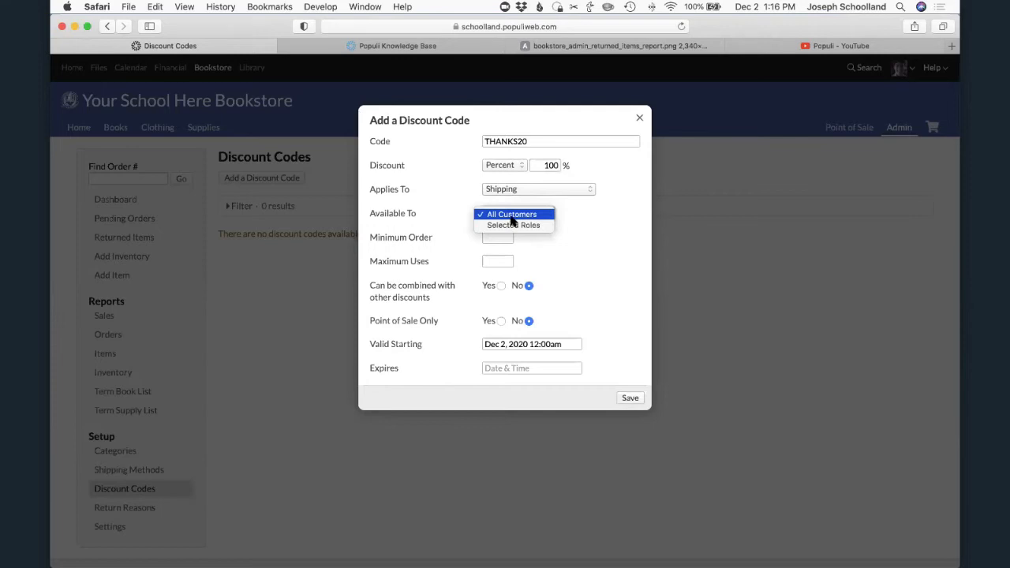
left_click(514, 226)
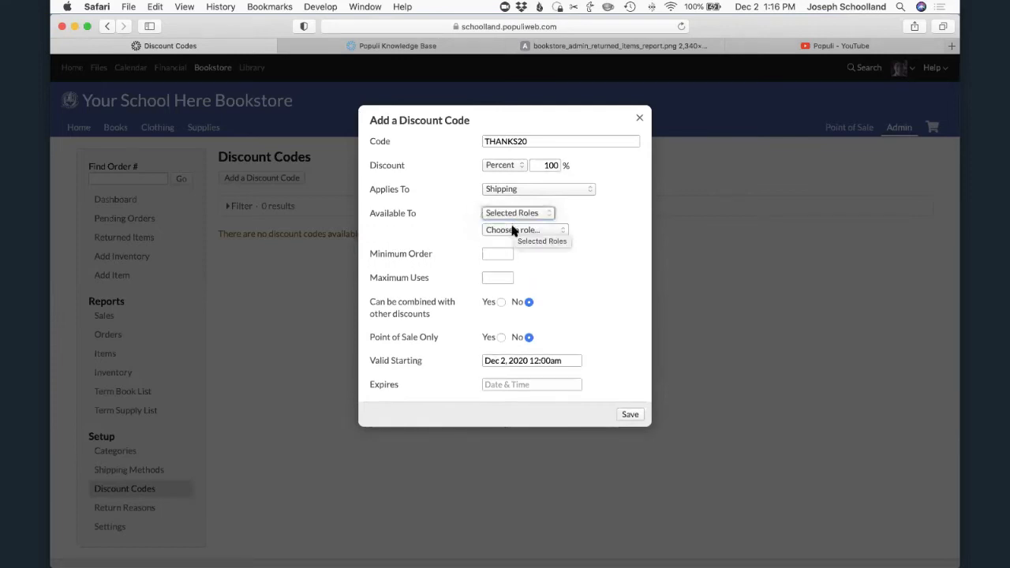
left_click(514, 229)
left_click(525, 349)
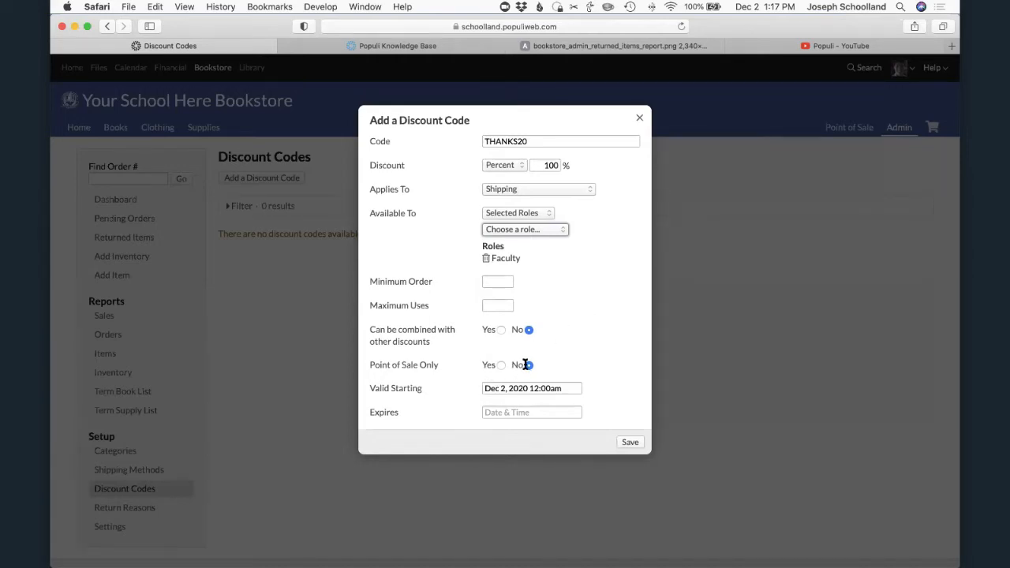
- Check the discount code's Valid Starting and Expires fields, and close the form without saving
left_click(510, 387)
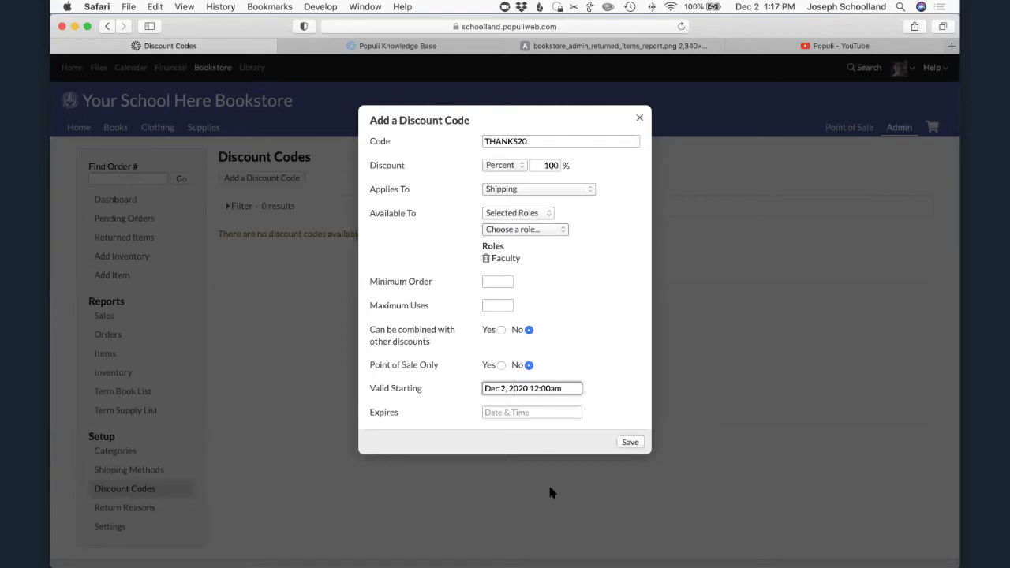
left_click(529, 414)
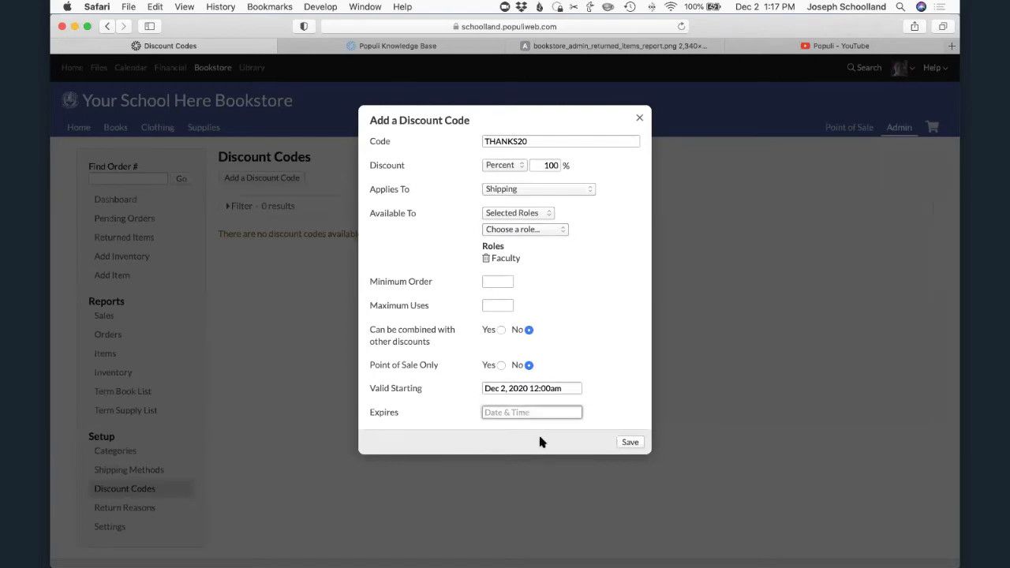
left_click(638, 119)
- Add a return reason named Wrong size in the Return Reasons setup and save it
left_click(119, 509)
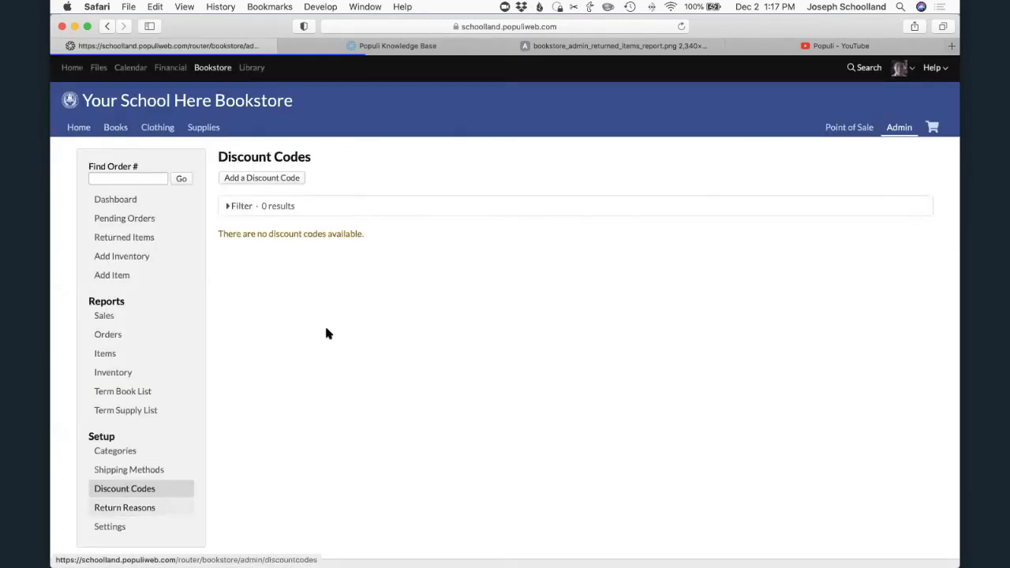
left_click(256, 178)
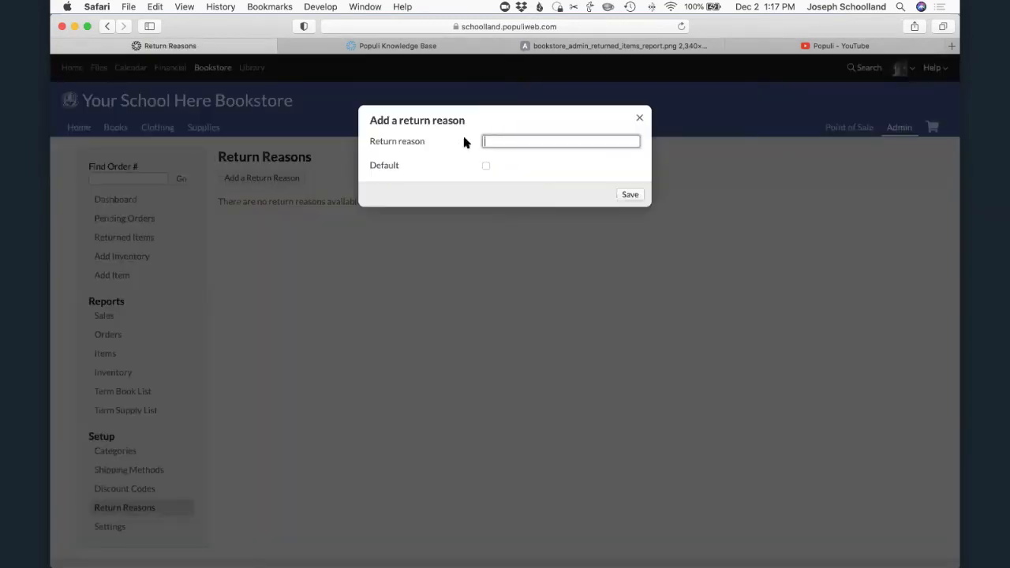
type("Damag")
key("BackSpace")
key("BackSpace")
key("BackSpace")
key("BackSpace")
key("BackSpace")
type("Wron")
key("BackSpace")
key("BackSpace")
type("ong size")
left_click(638, 196)
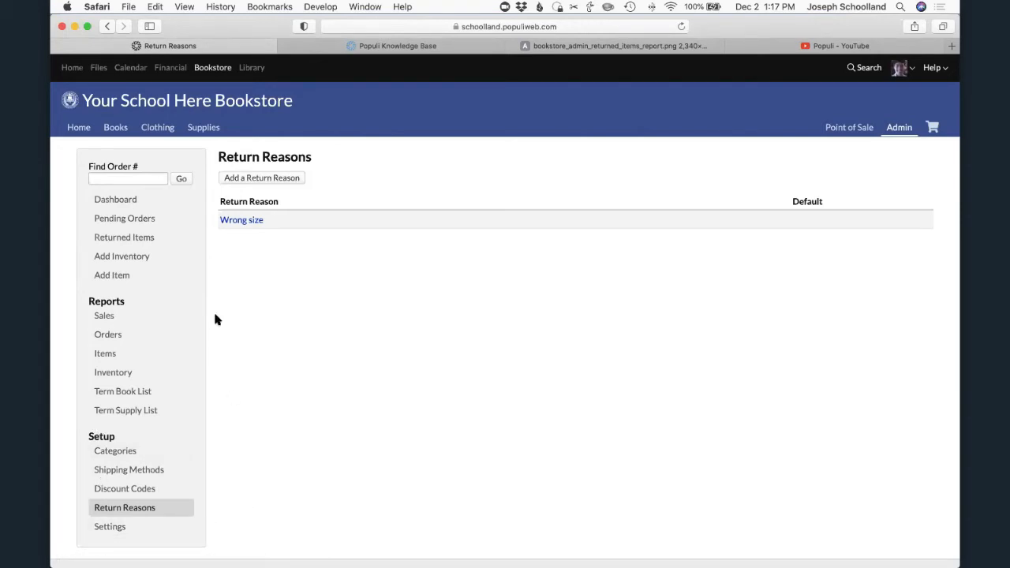
- Open the Add Item form and examine its image, name, description, status and category options
left_click(118, 275)
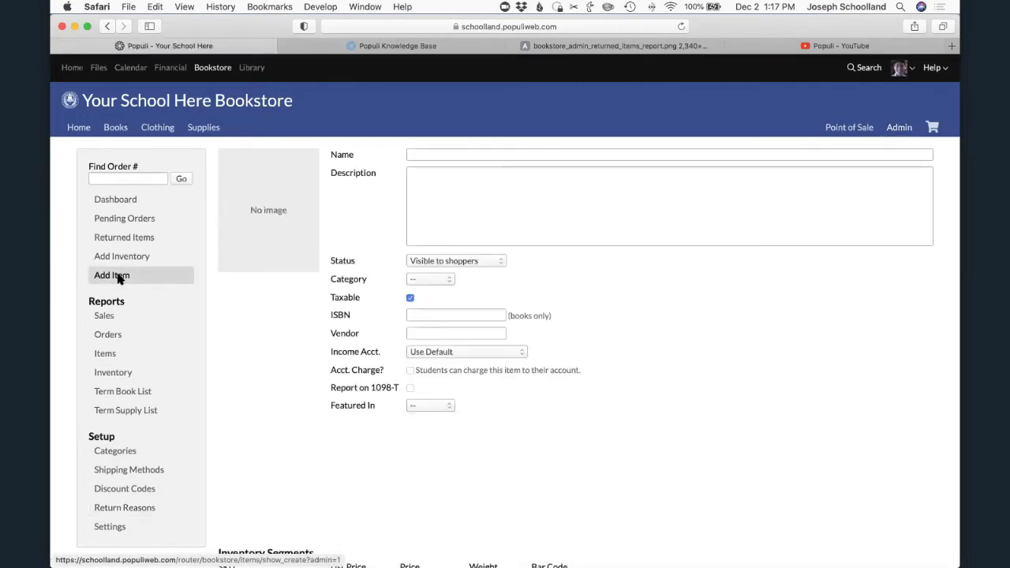
scroll(550, 384, "down", 3)
scroll(550, 384, "up", 3)
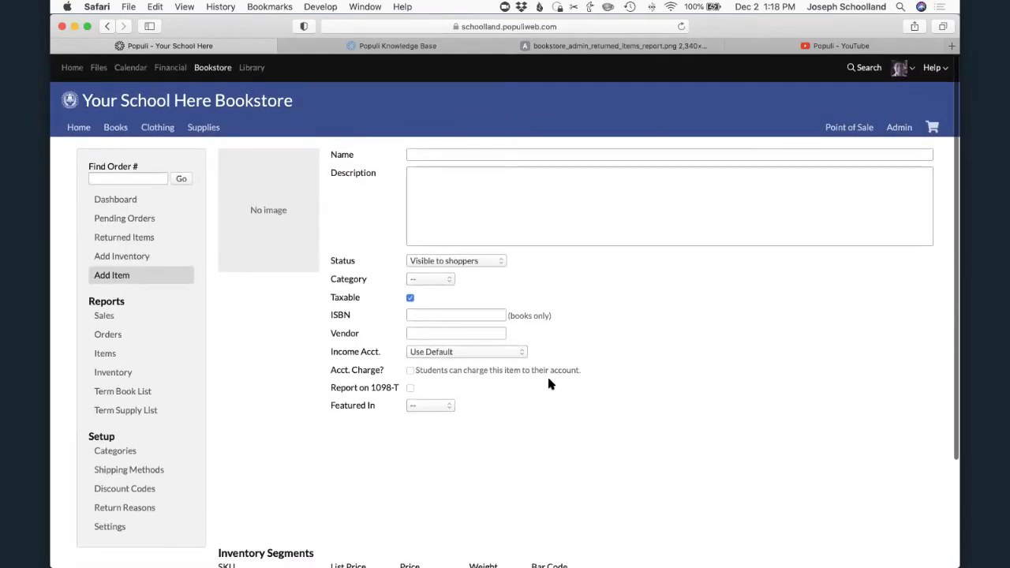
left_click(502, 155)
mouse_move(263, 195)
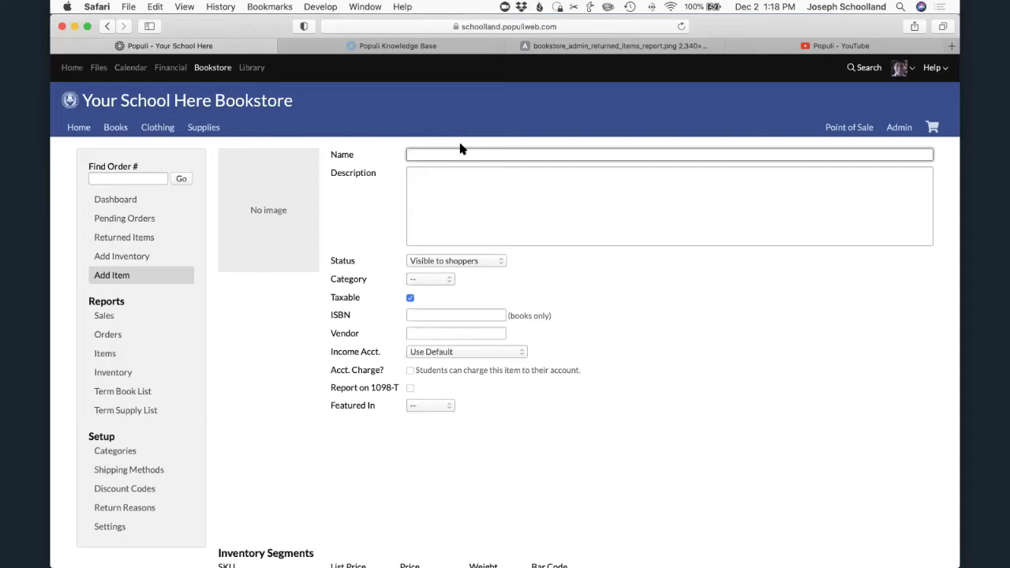
left_click(463, 183)
left_click(479, 262)
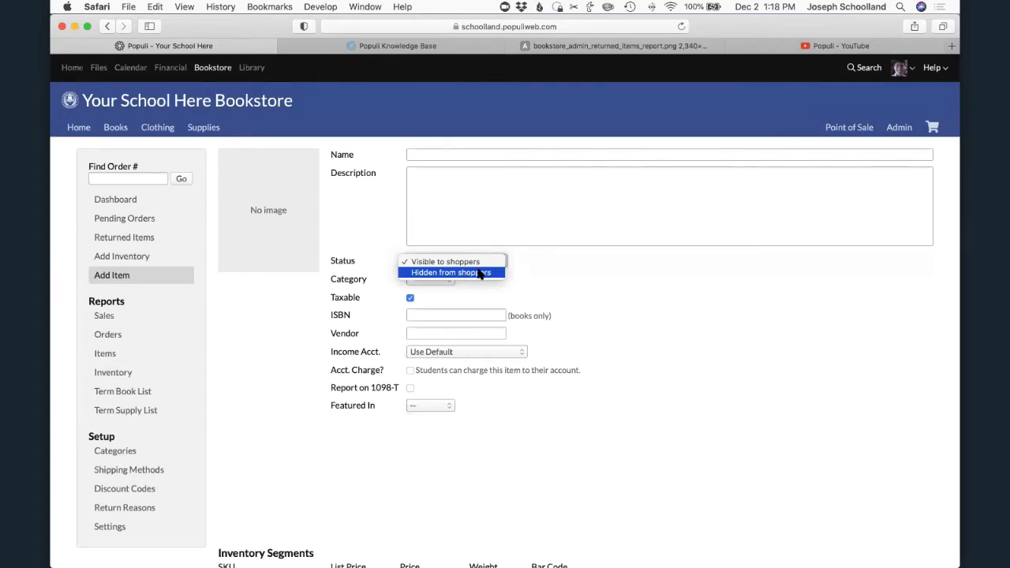
left_click(523, 266)
left_click(441, 278)
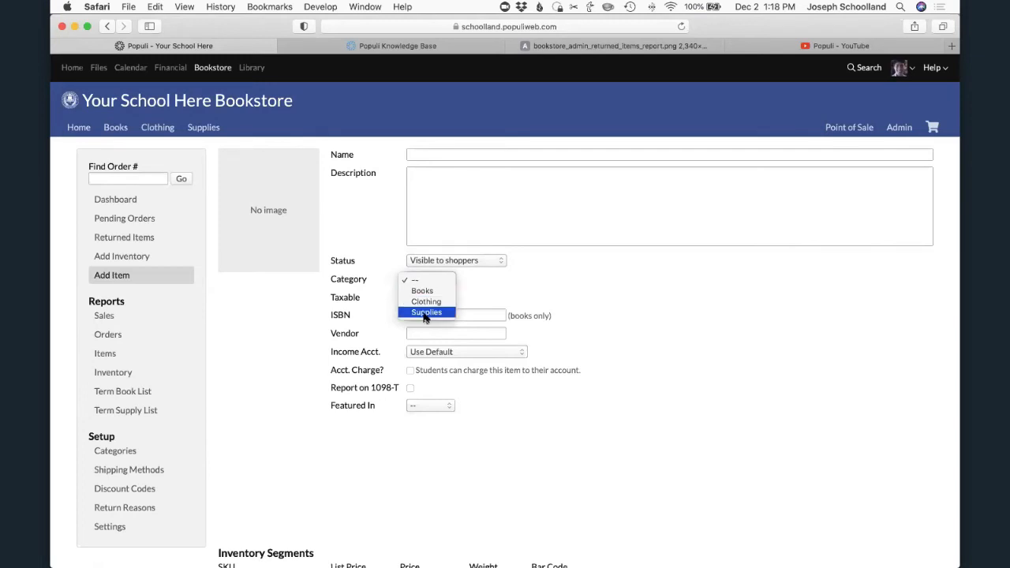
left_click(587, 289)
- Examine the new item's Taxable, ISBN, Vendor, income account and Featured In options, keeping the default income account
left_click(411, 298)
left_click(437, 315)
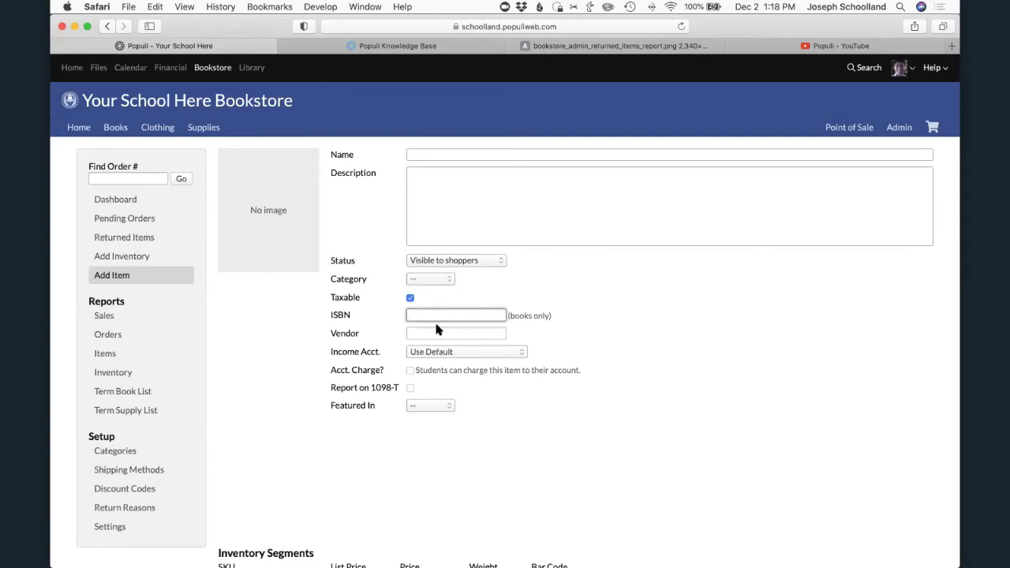
left_click(437, 333)
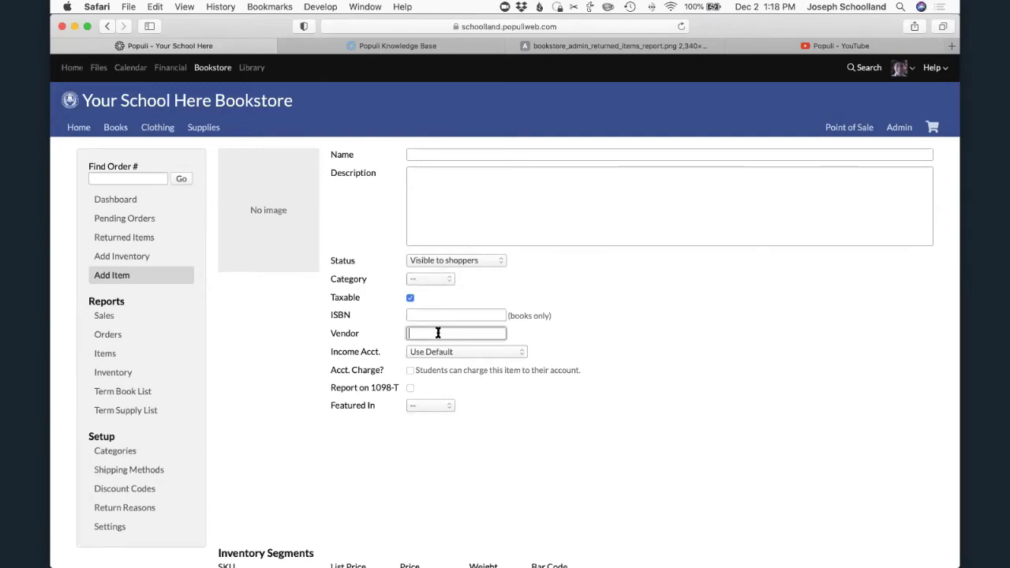
left_click(440, 352)
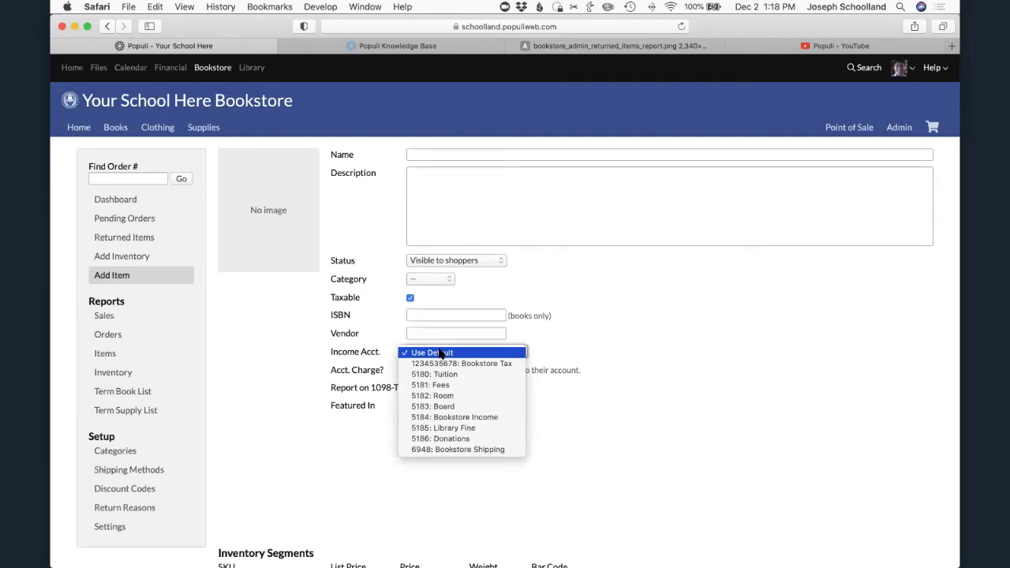
left_click(440, 352)
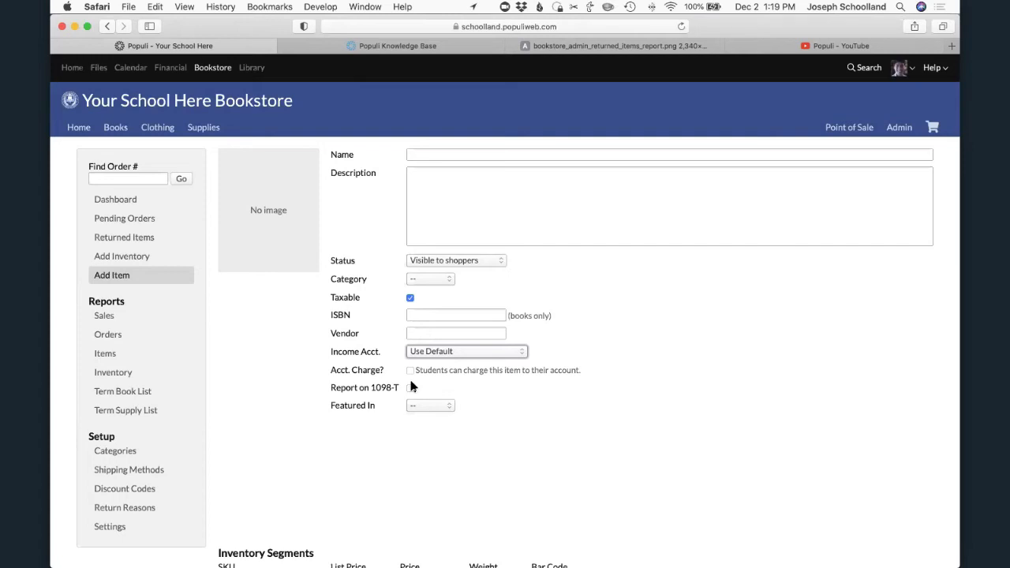
left_click(429, 405)
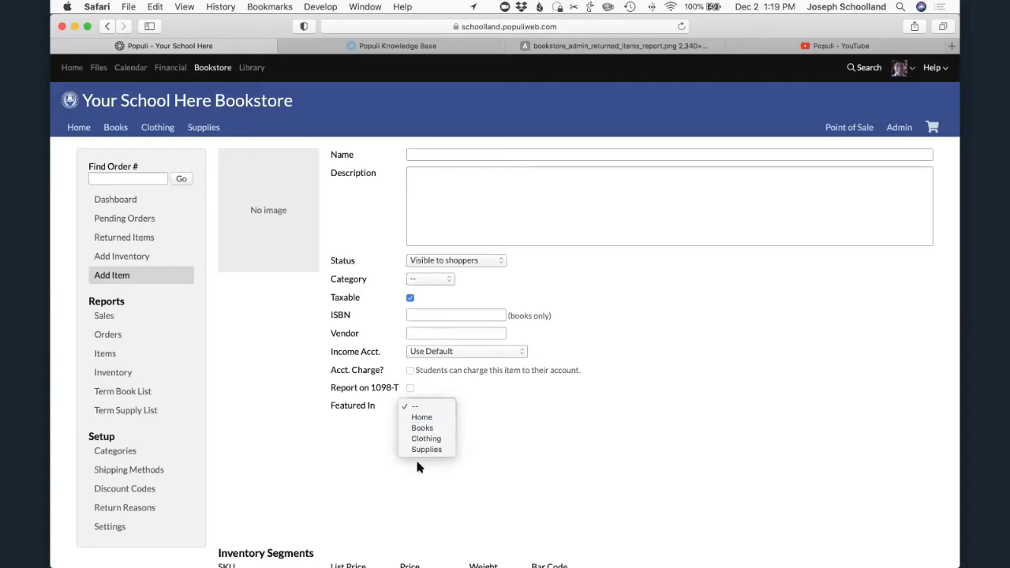
left_click(260, 345)
- Examine the featured items on the bookstore's Home page and in the Books category
left_click(70, 133)
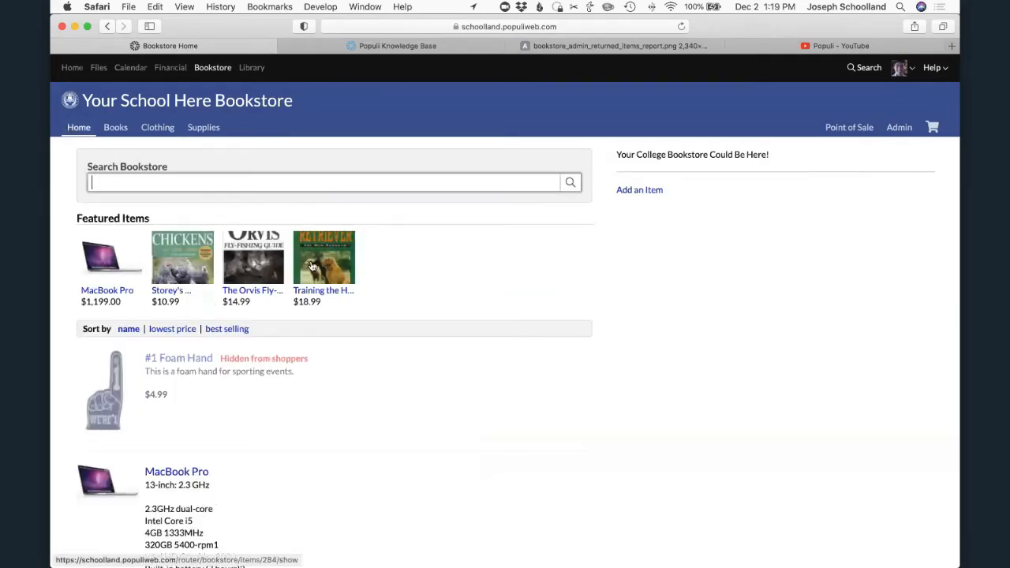
left_click(115, 128)
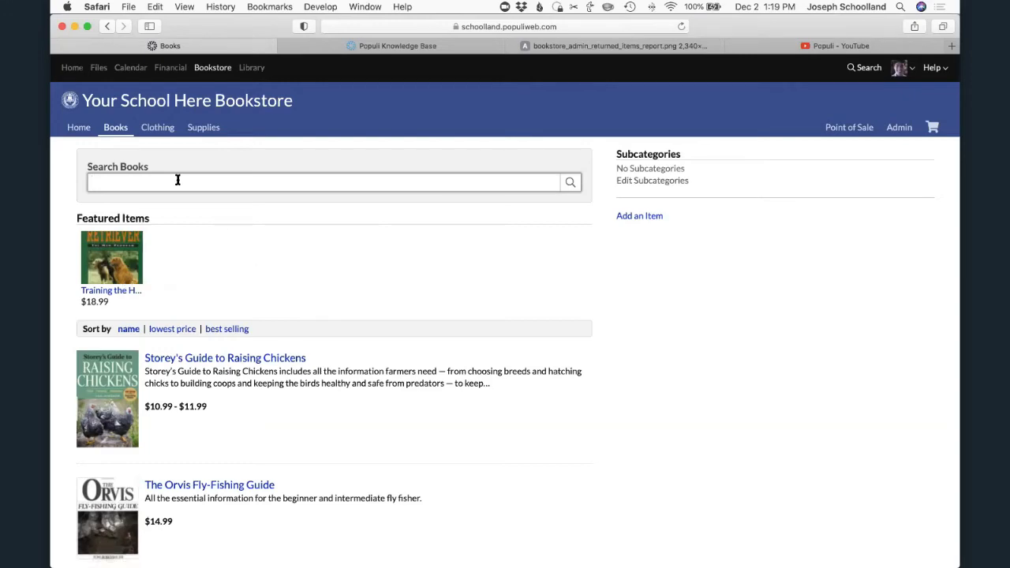
scroll(229, 366, "down", 3)
scroll(230, 366, "up", 3)
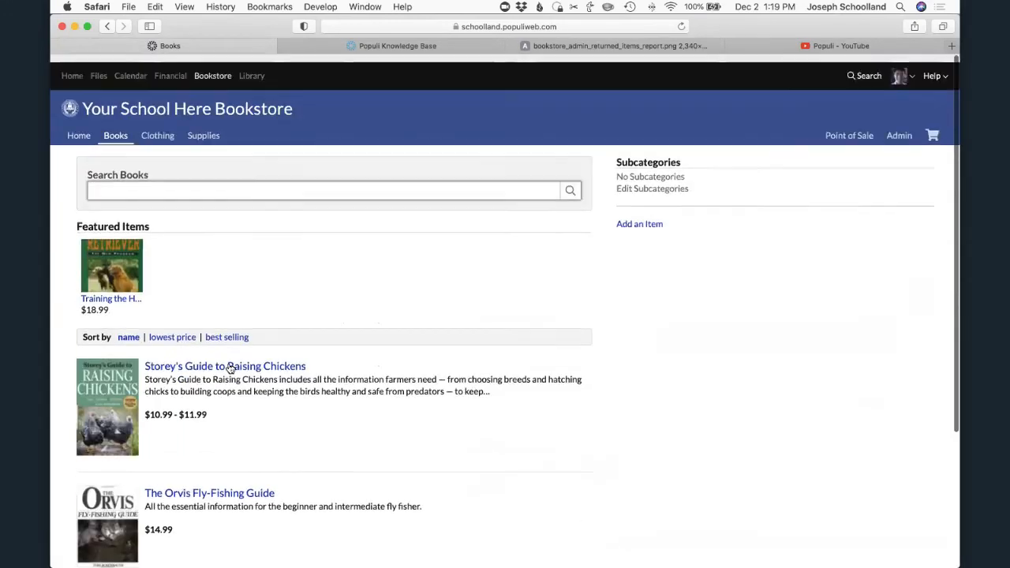
- Return to the Add Item form and set up two inventory segments named Hardcover and Paperback
left_click(899, 129)
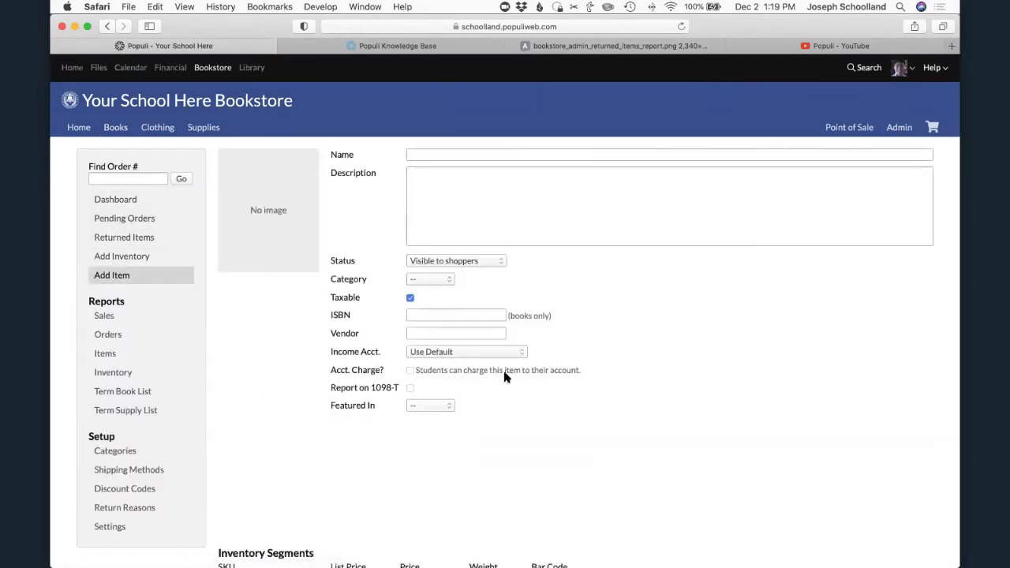
scroll(504, 339, "down", 4)
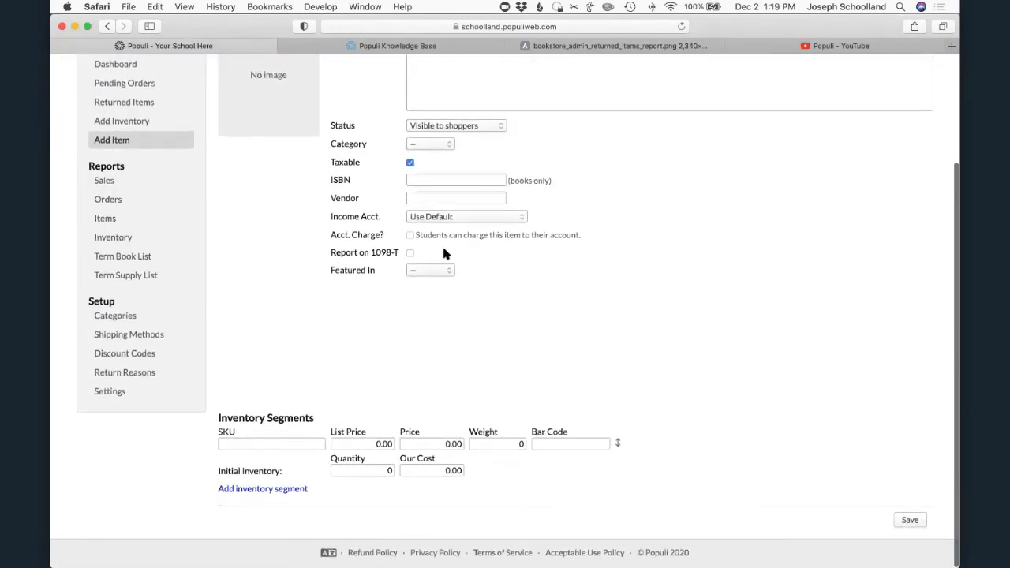
left_click(251, 444)
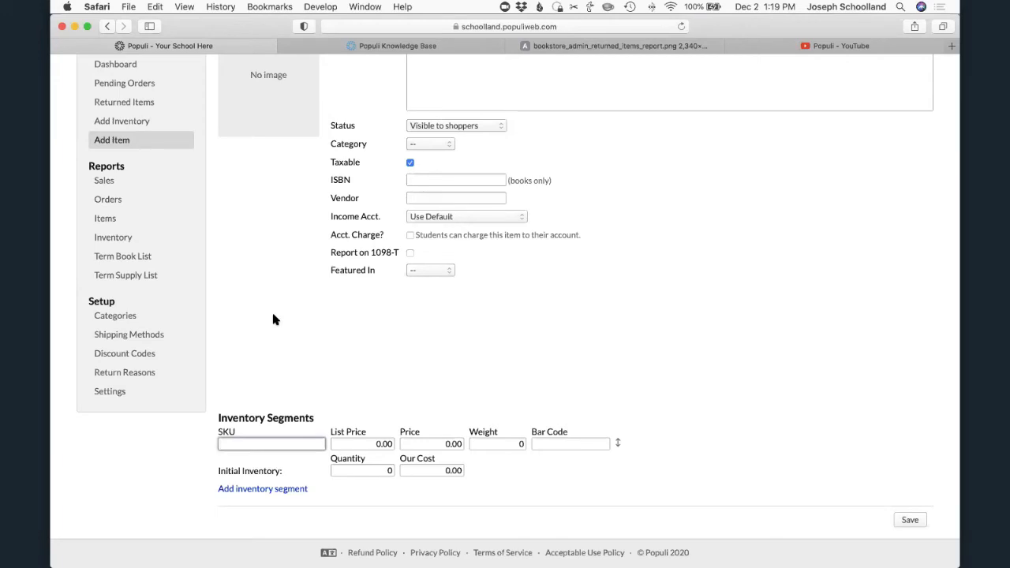
left_click(254, 490)
left_click(316, 438)
type("Hardcover")
key("Tab")
left_click(320, 512)
type("Paperback")
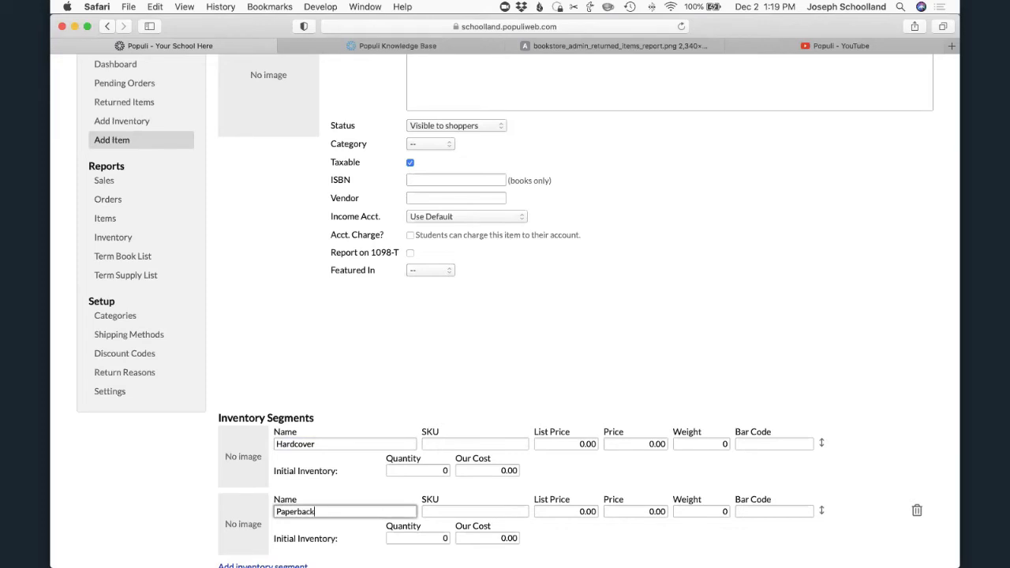
- Review the SKU, price, weight, bar code and initial inventory fields of both segments
left_click(437, 508)
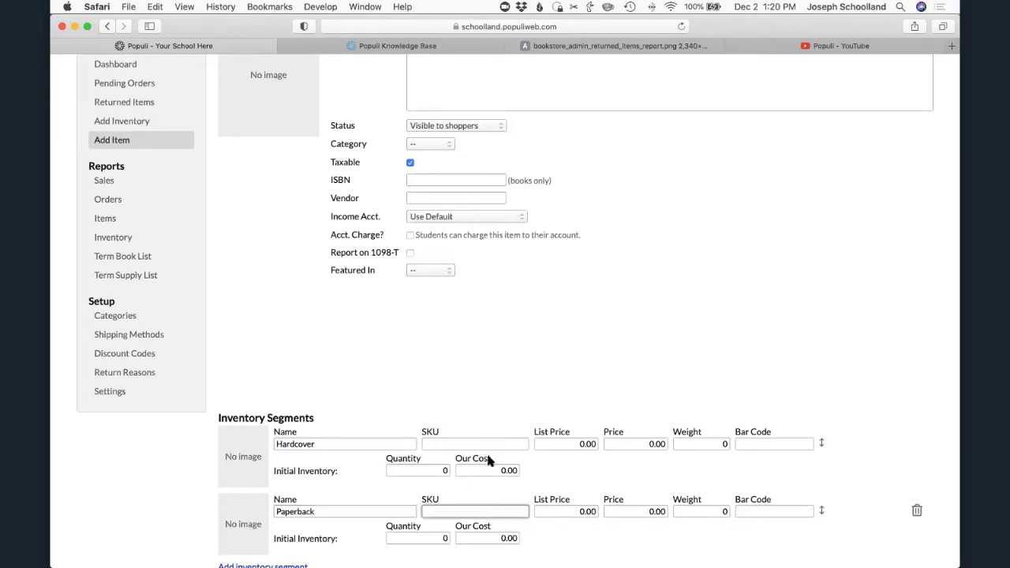
scroll(549, 463, "down", 3)
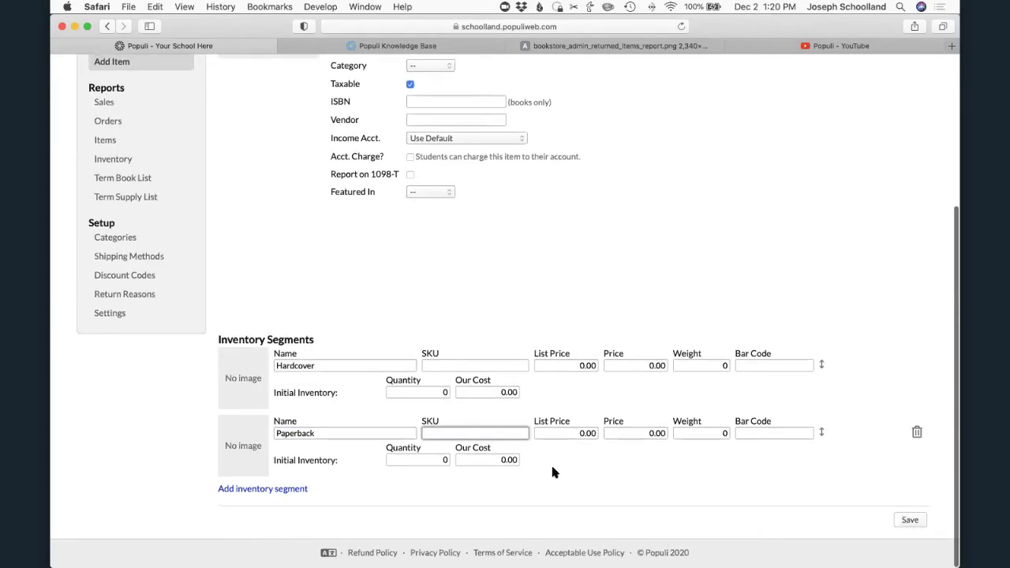
scroll(424, 164, "up", 6)
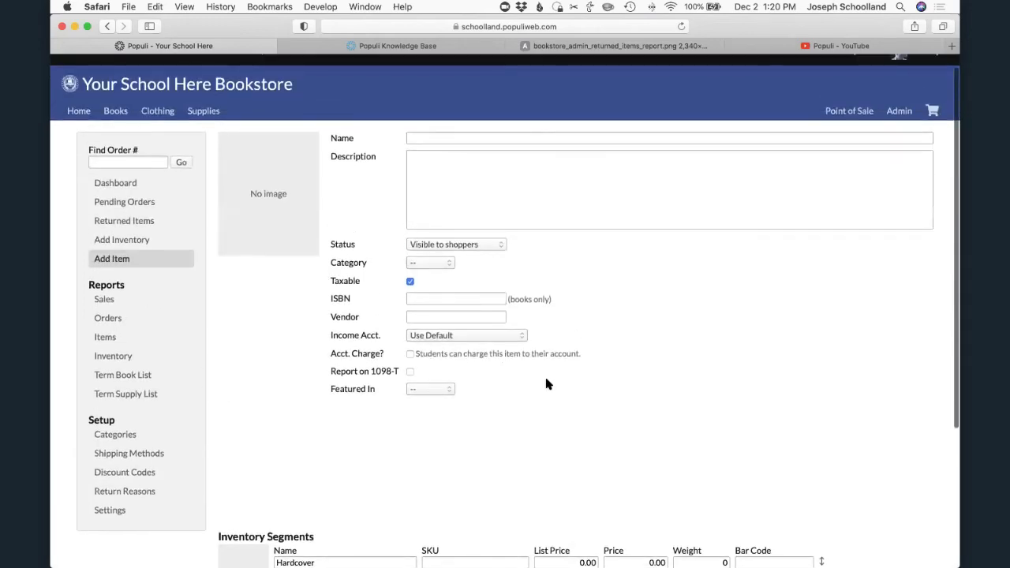
- Enter initial inventory for the segments: quantity 20 at a cost of 5.99 for Hardcover, and a cost of 4.99 for Paperback
scroll(579, 370, "down", 6)
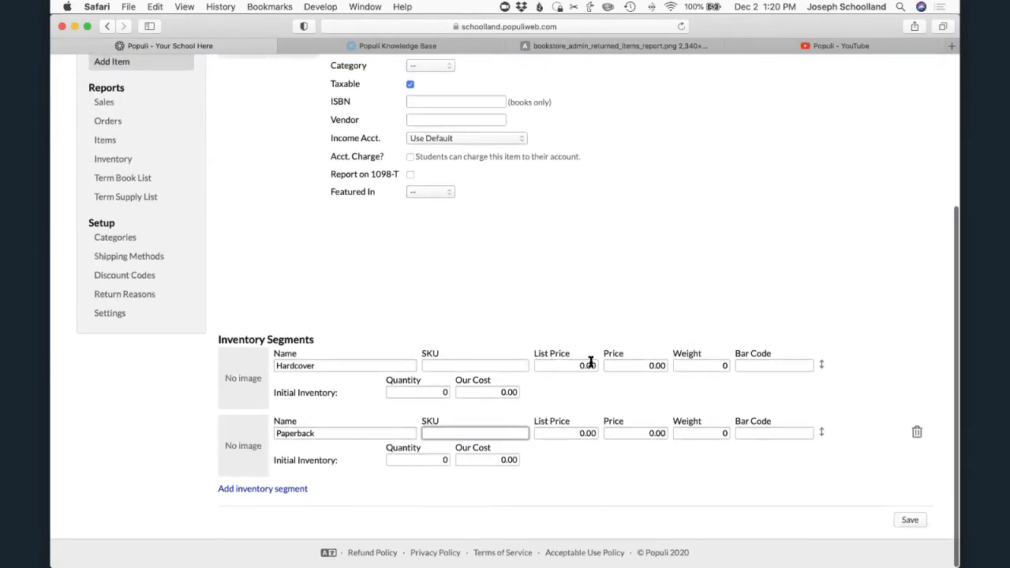
left_click(755, 364)
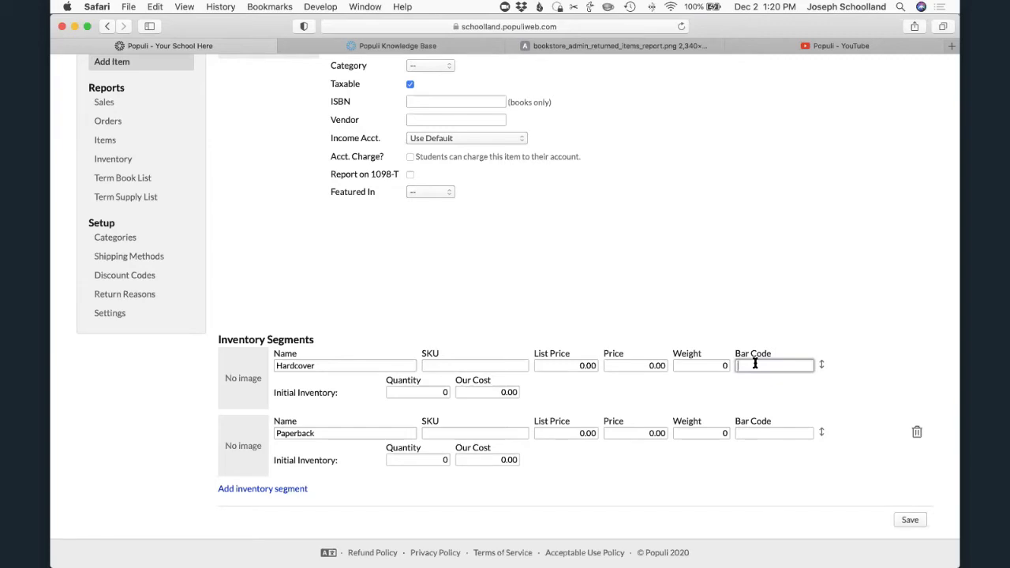
left_click(408, 393)
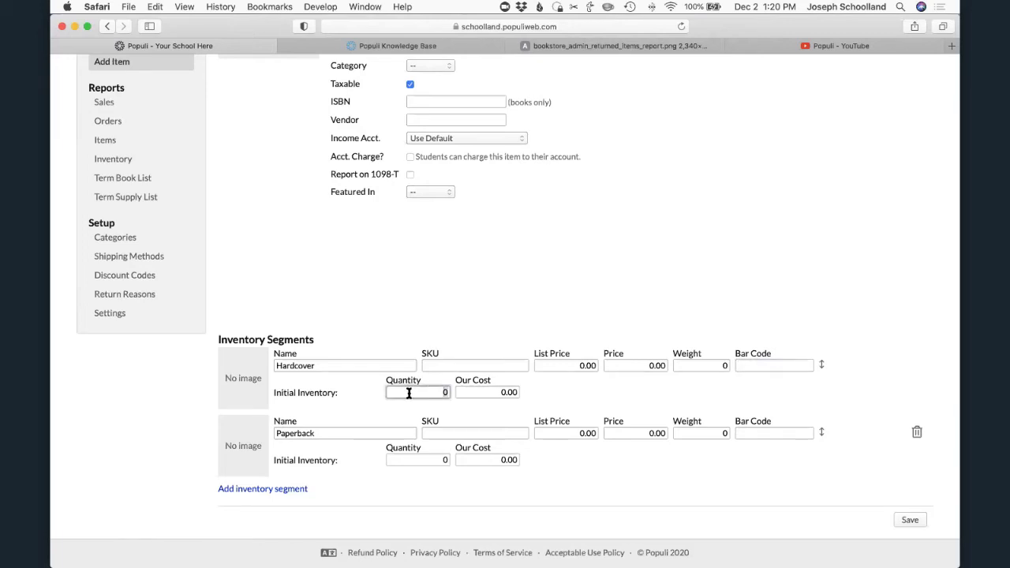
type("2")
left_click(465, 392)
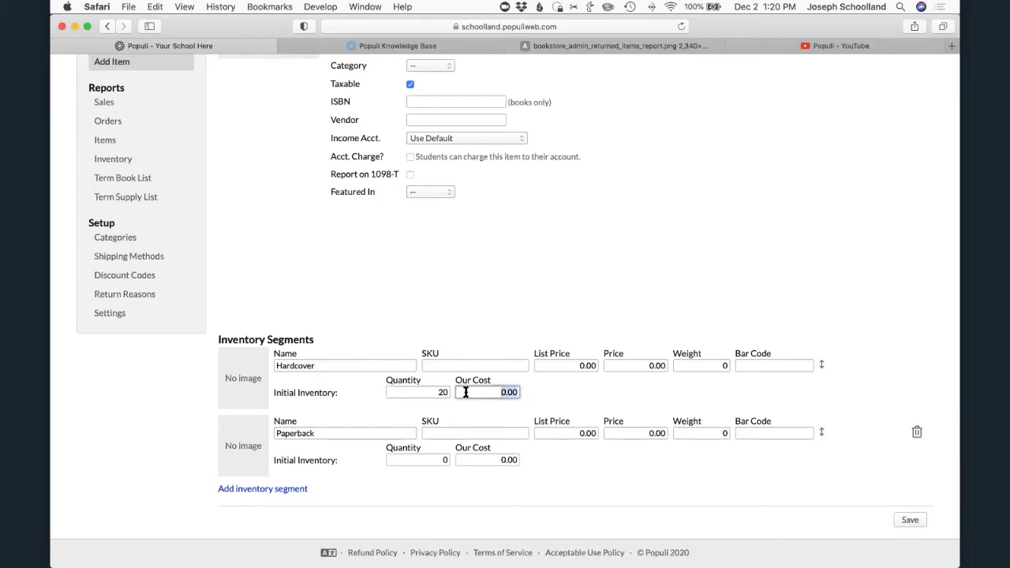
type("5.99")
left_click(467, 460)
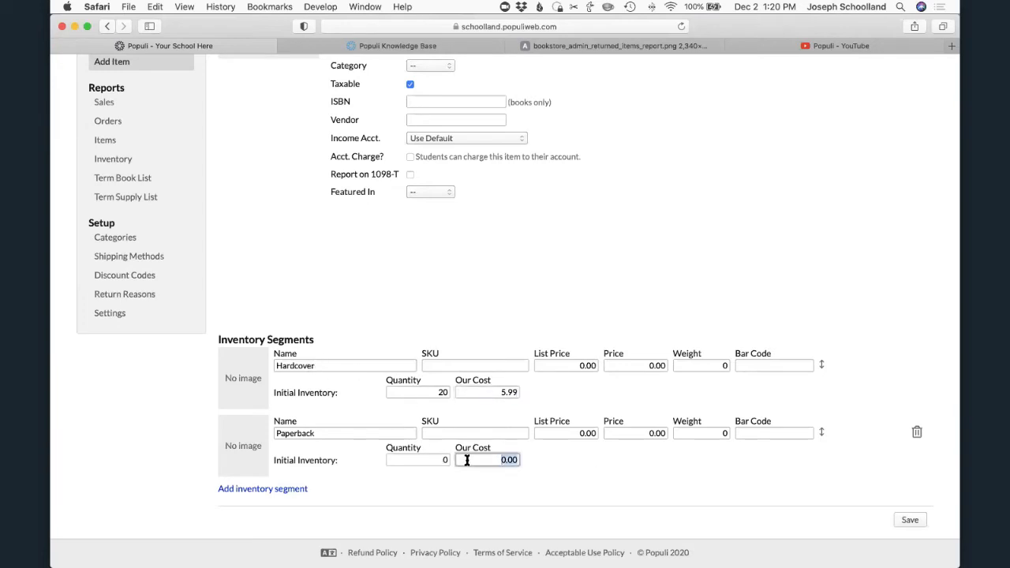
type("4.99")
scroll(560, 227, "up", 5)
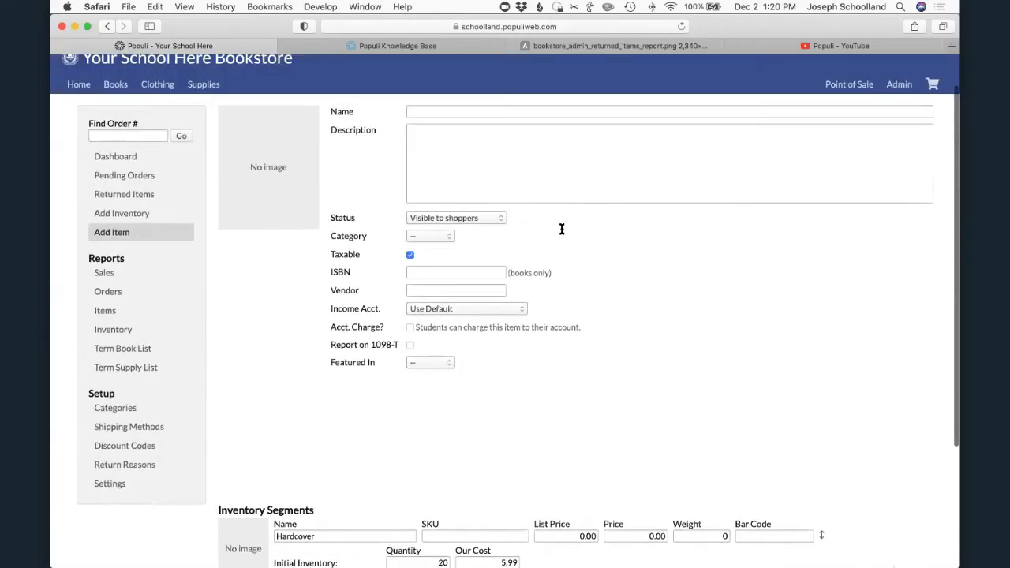
scroll(602, 356, "down", 5)
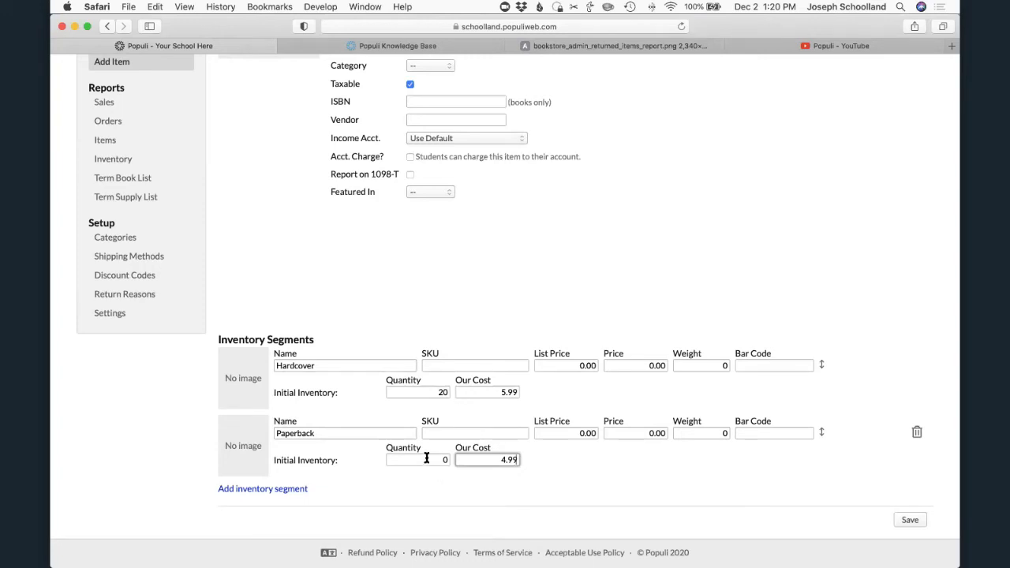
- Search the bookstore's home page for "chicken" and open the Storey's Guide to Raising Chickens item
scroll(426, 459, "up", 5)
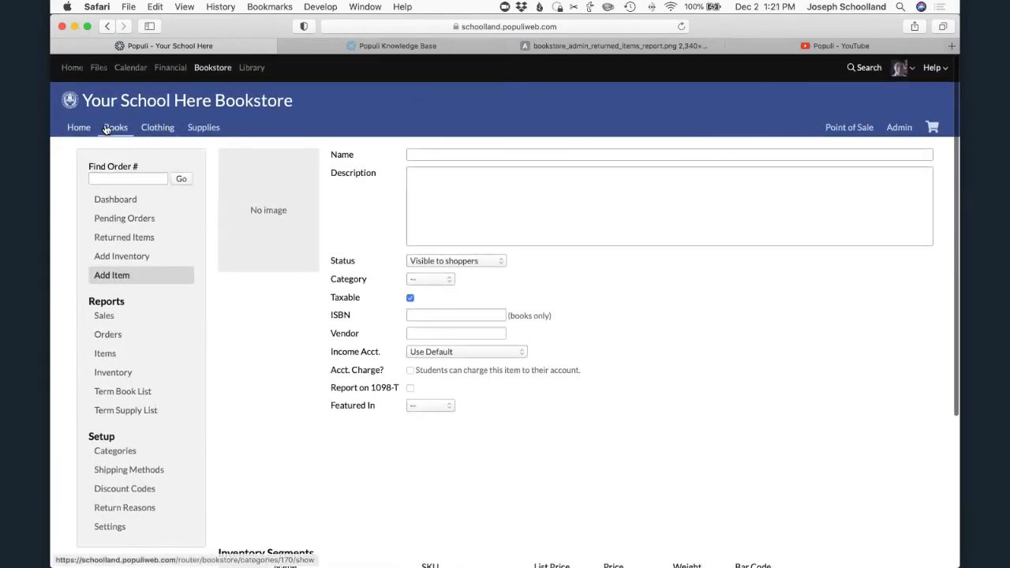
left_click(69, 129)
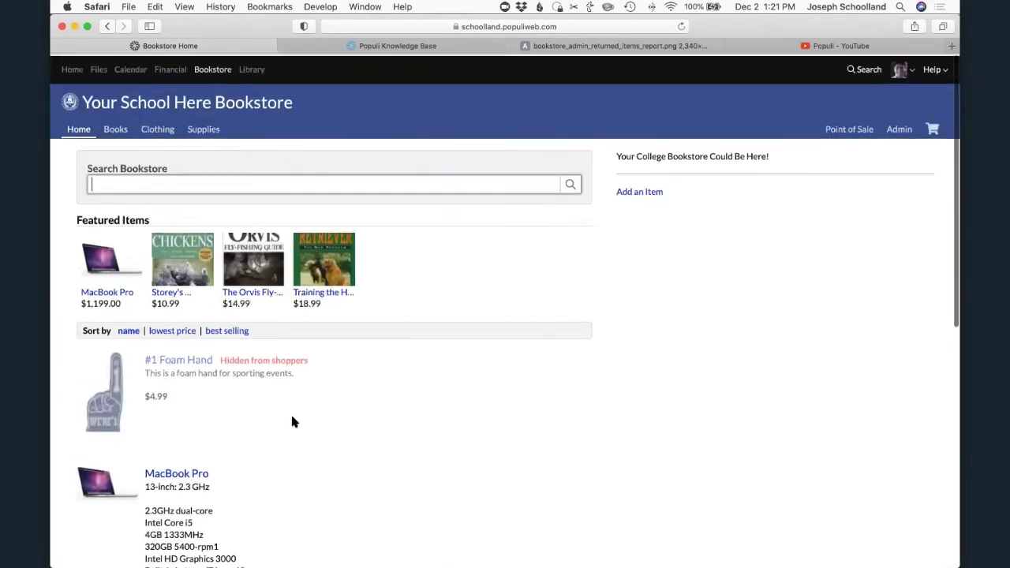
scroll(287, 394, "down", 5)
scroll(254, 120, "up", 4)
left_click(243, 136)
type("chicke")
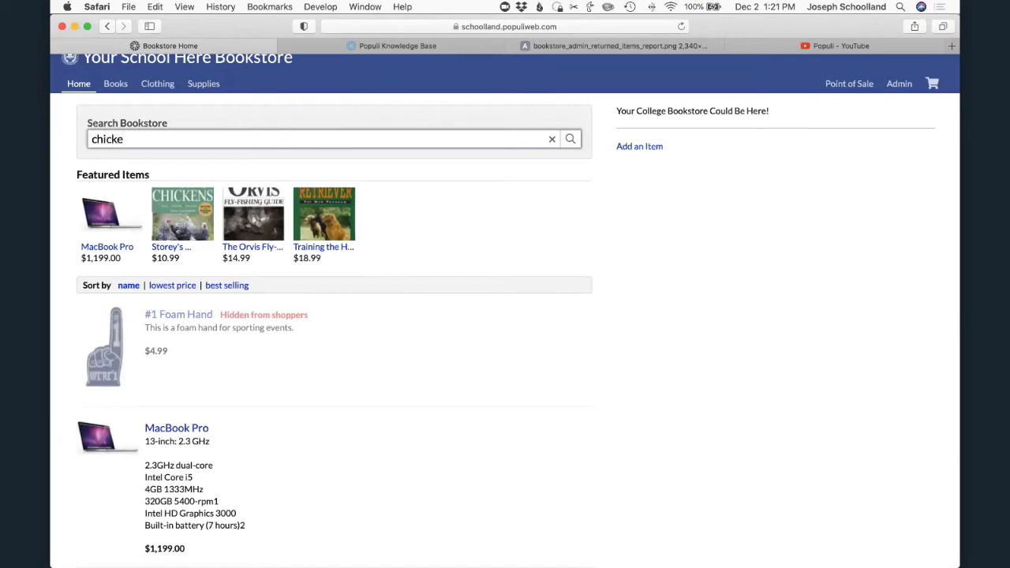
type("n")
key("Return")
left_click(188, 257)
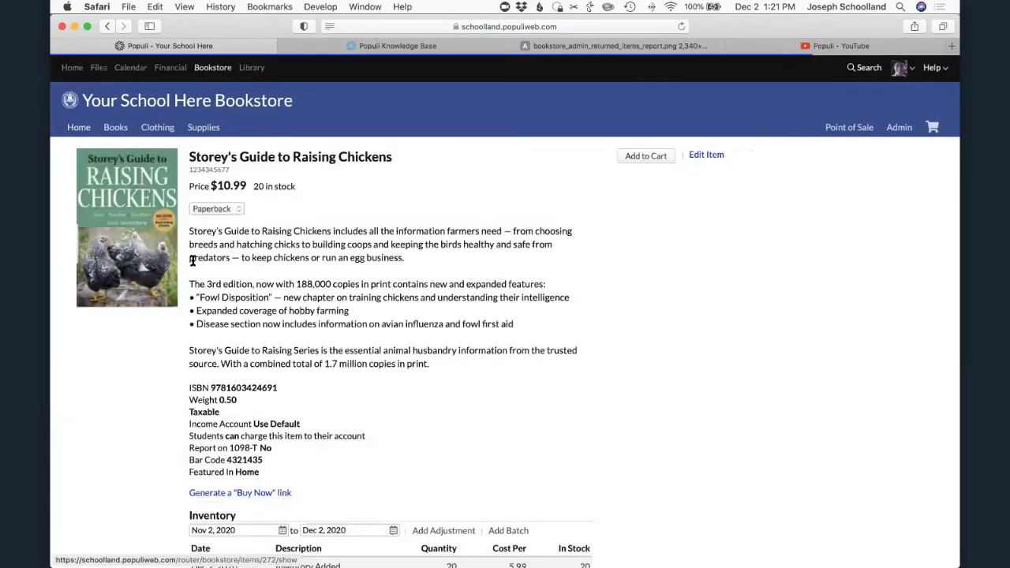
- Start an inventory adjustment for the paperback with the note "Student worker counted too few"
scroll(354, 309, "down", 2)
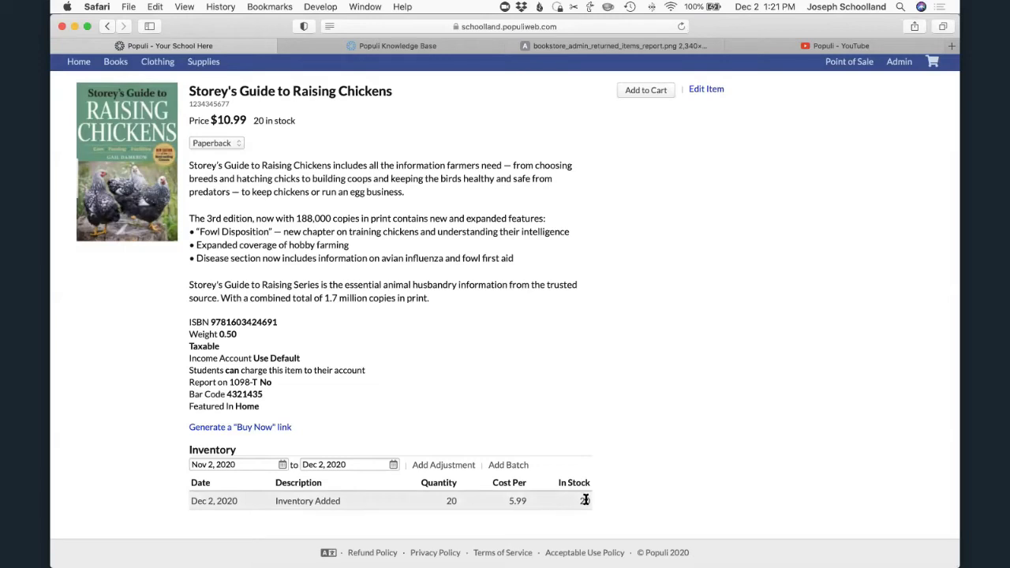
left_click(439, 467)
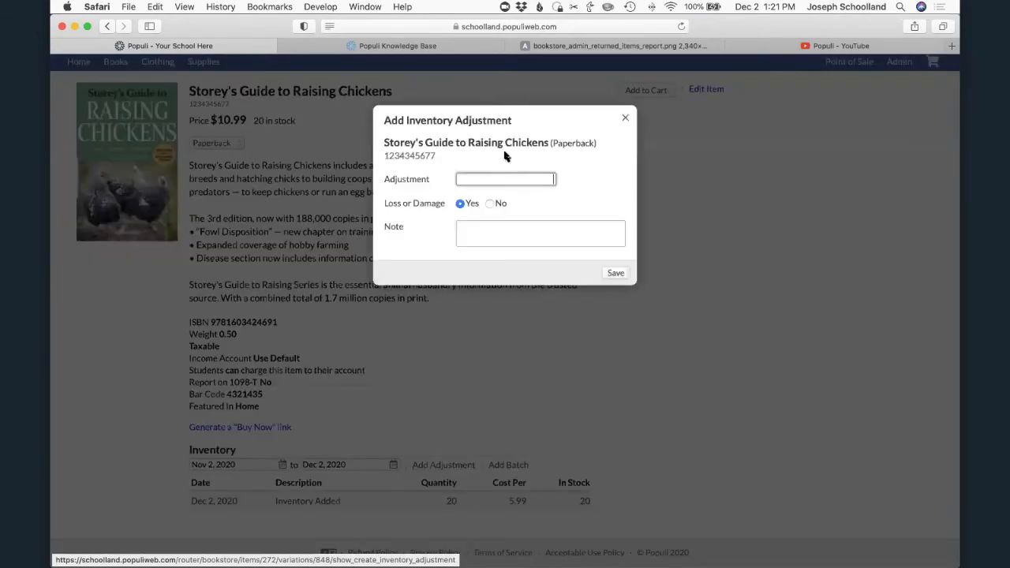
left_click(500, 229)
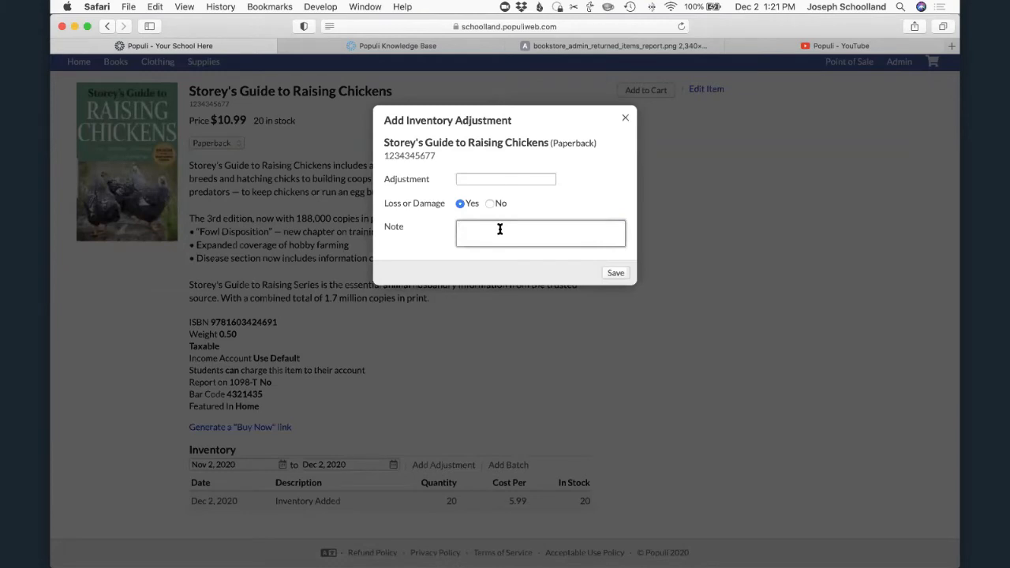
type("Studuent work")
key("BackSpace")
key("BackSpace")
key("BackSpace")
key("BackSpace")
key("BackSpace")
key("BackSpace")
key("BackSpace")
key("BackSpace")
key("BackSpace")
type("ent worker counted too few")
- Set the adjustment to 3, mark it as not loss or damage, and keep the batch on Automatic
left_click(473, 183)
type("3")
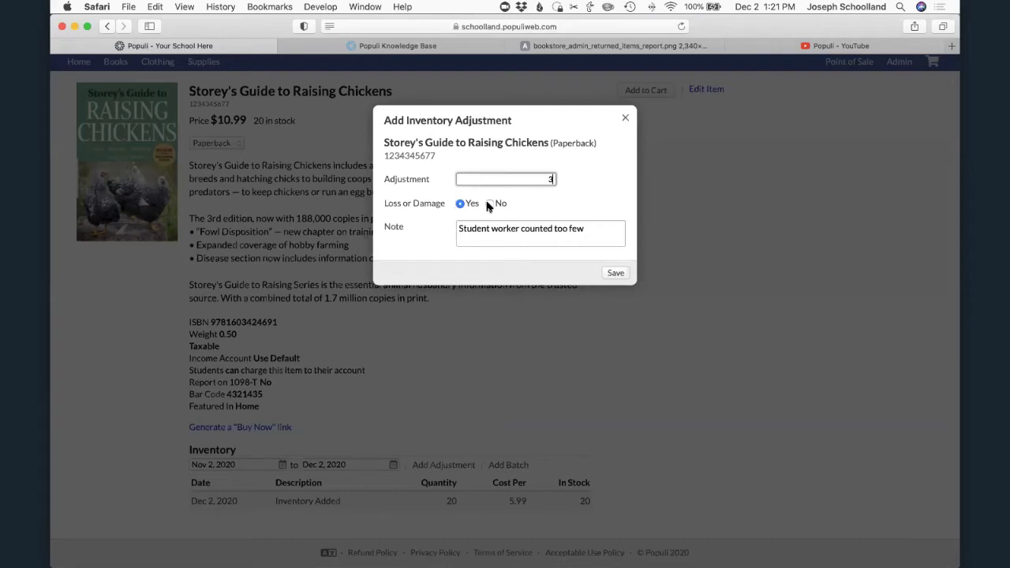
left_click(489, 204)
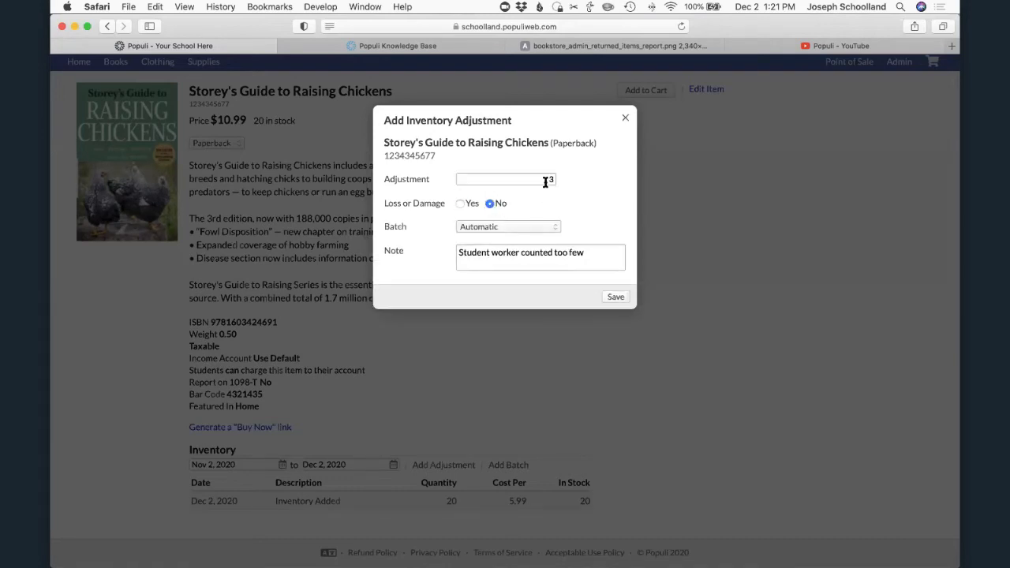
left_click(539, 227)
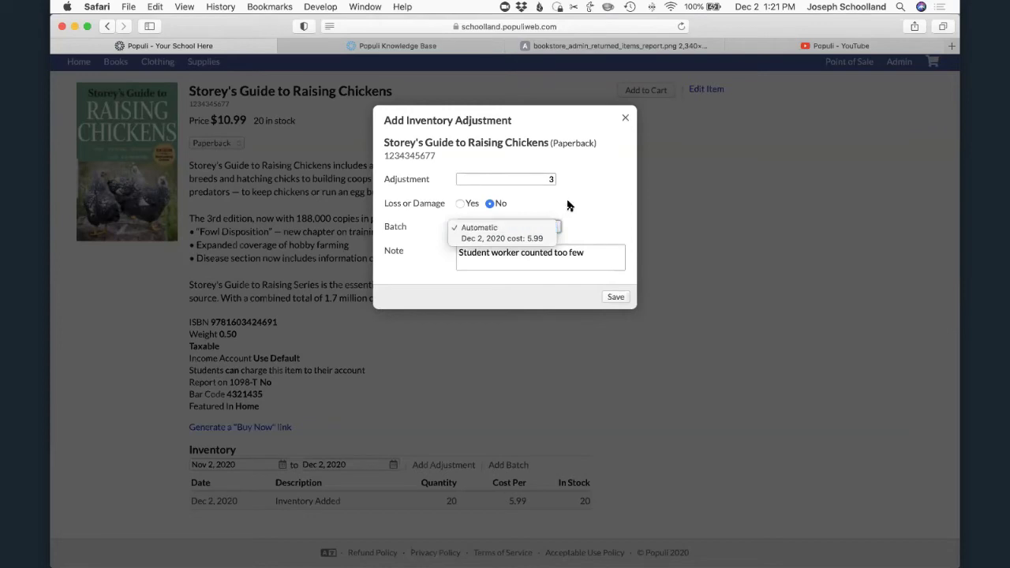
left_click(525, 228)
- Change the adjustment to -1 as loss or damage with the note "Staff dropped it", and close it without saving
left_click(479, 178)
key("BackSpace")
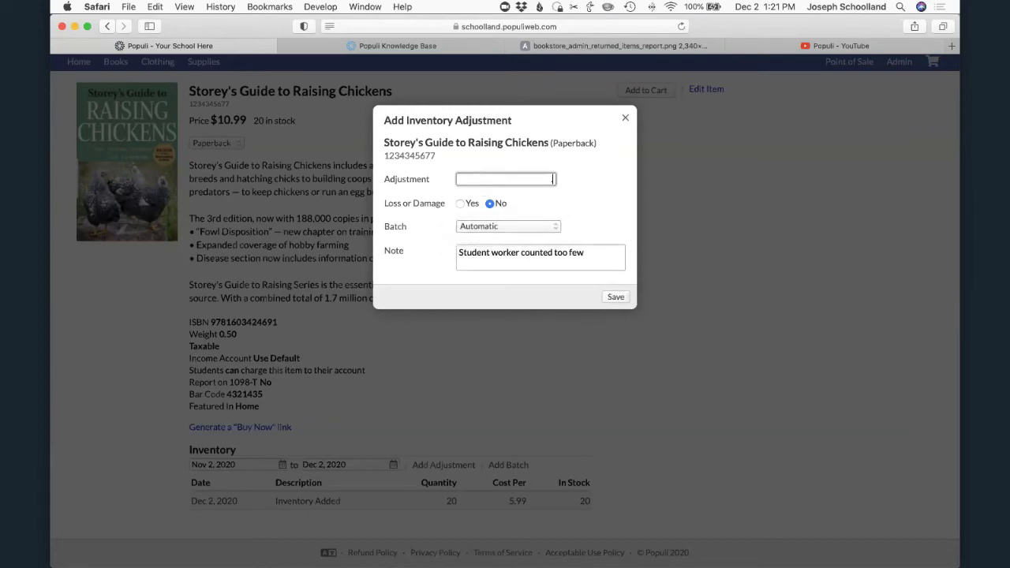
type(".1")
key("BackSpace")
left_click(460, 203)
triple_click(492, 230)
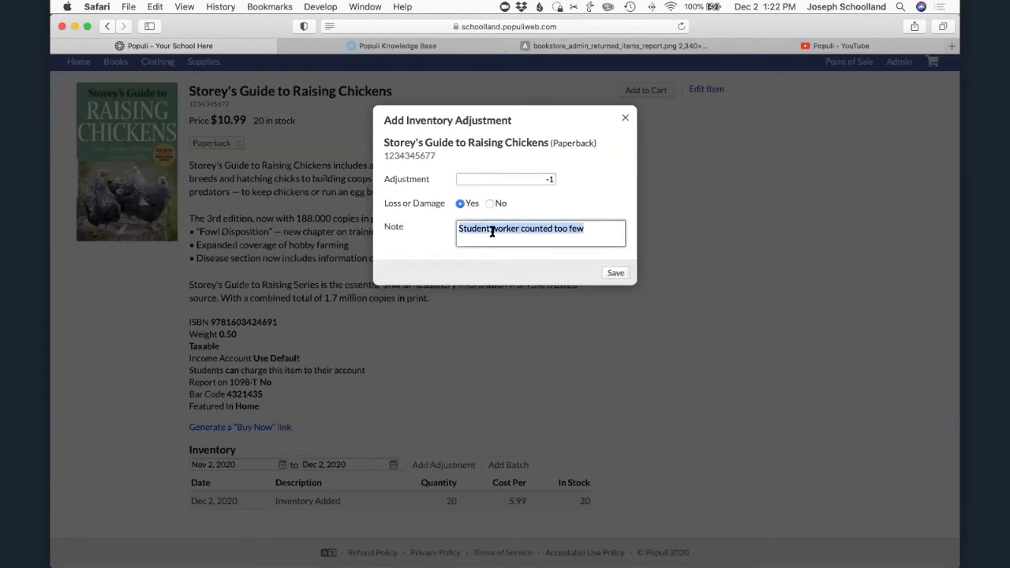
type("Staf")
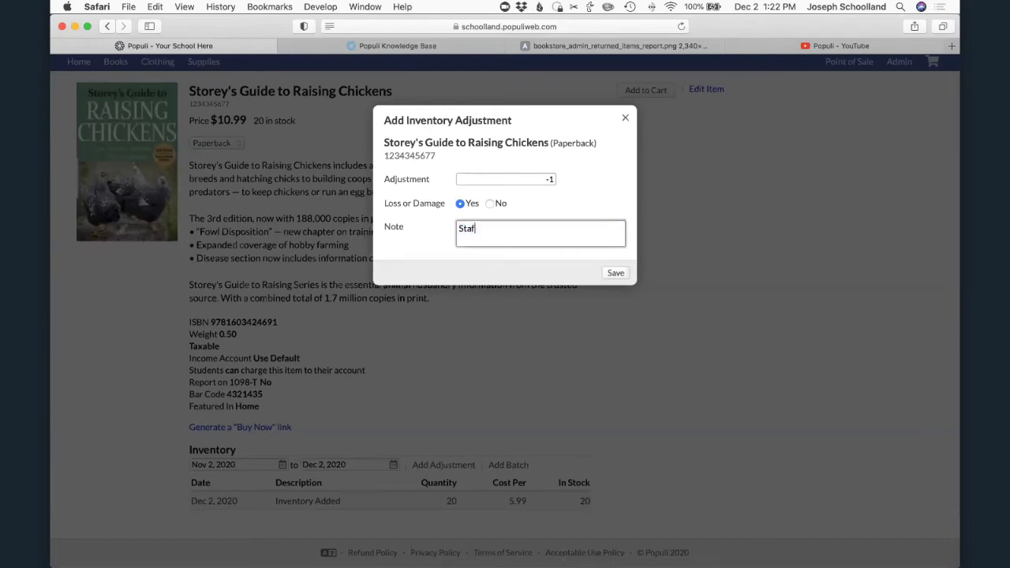
type("f dropped it")
left_click(623, 120)
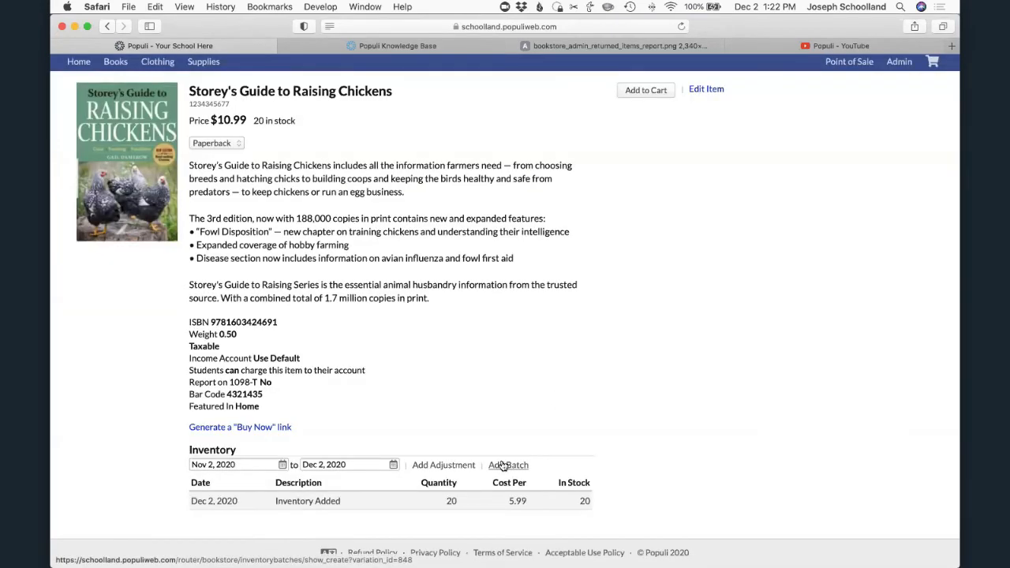
- Examine the inventory batch form for the Paperback and Hardcover segments of the item without saving a batch
left_click(503, 465)
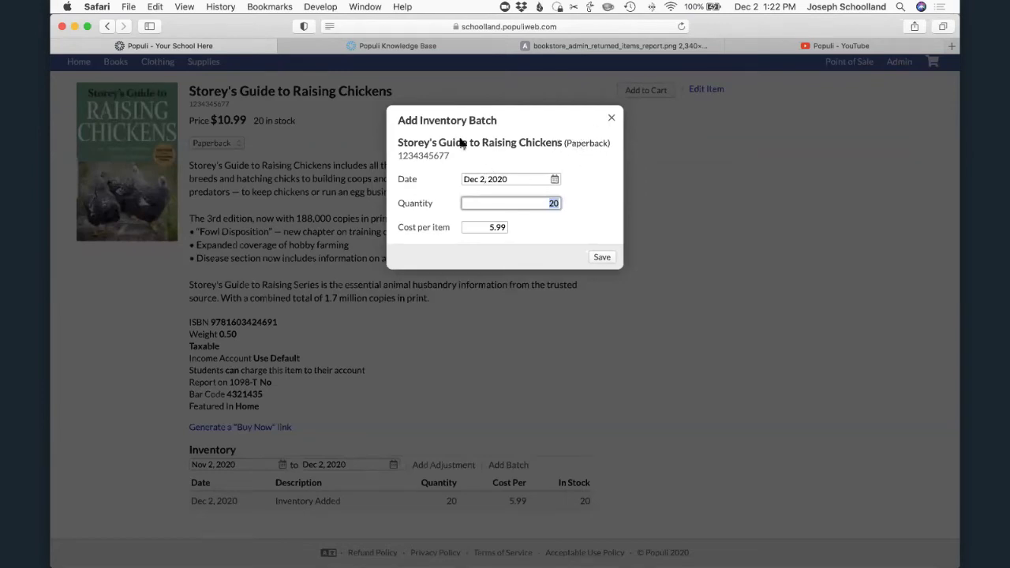
left_click(612, 119)
left_click(229, 143)
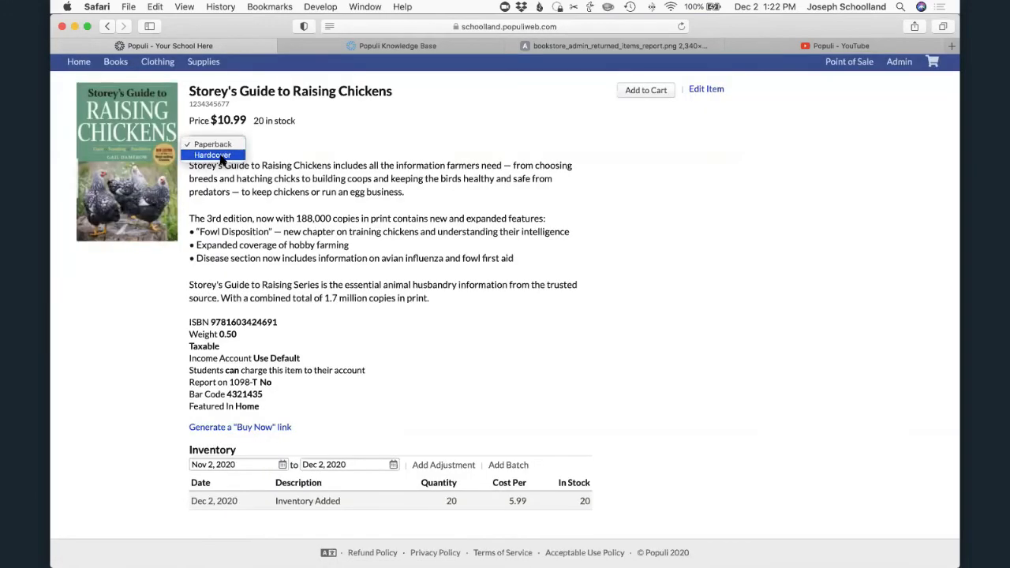
left_click(215, 155)
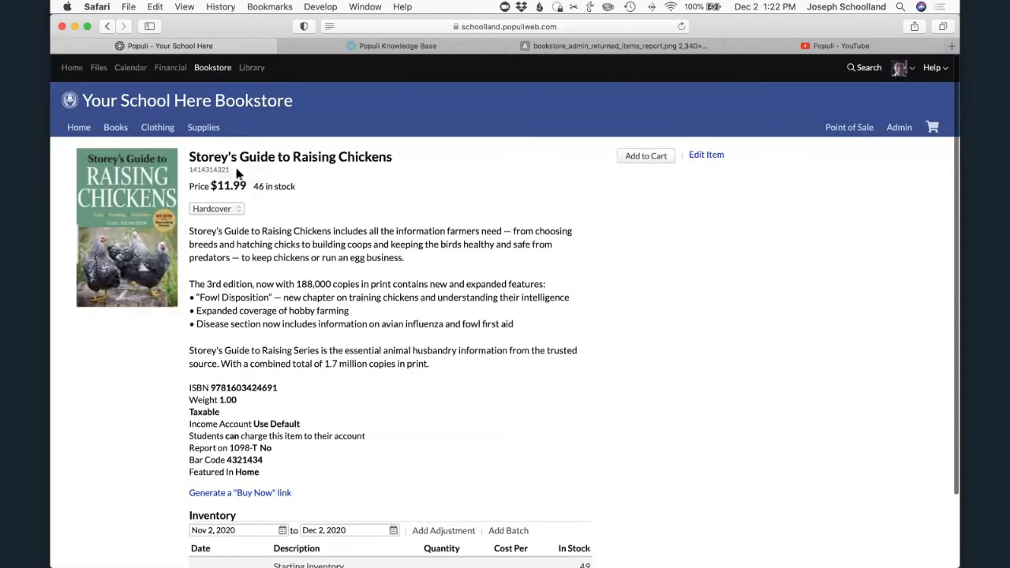
scroll(236, 221, "down", 3)
left_click(506, 448)
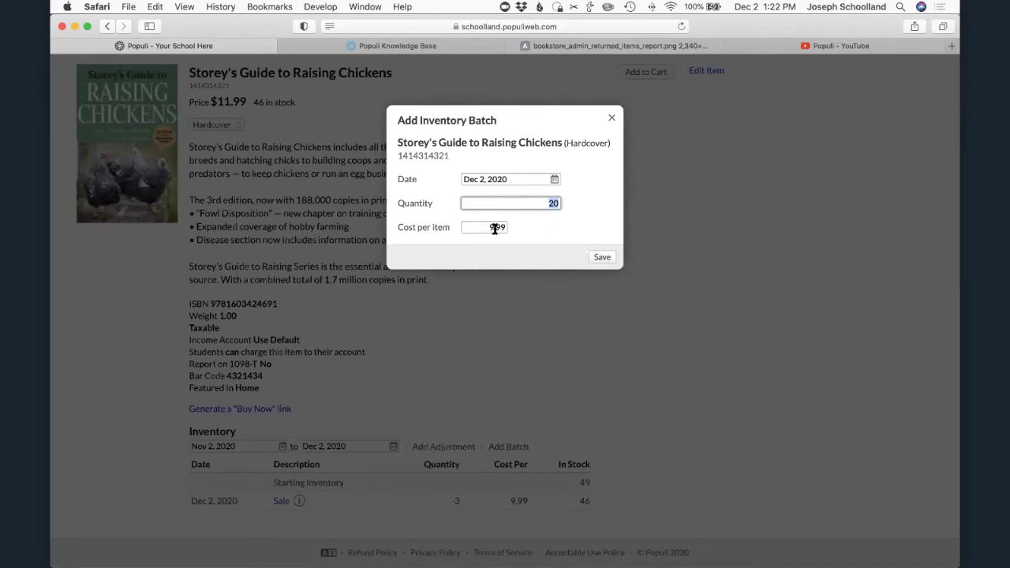
left_click(611, 119)
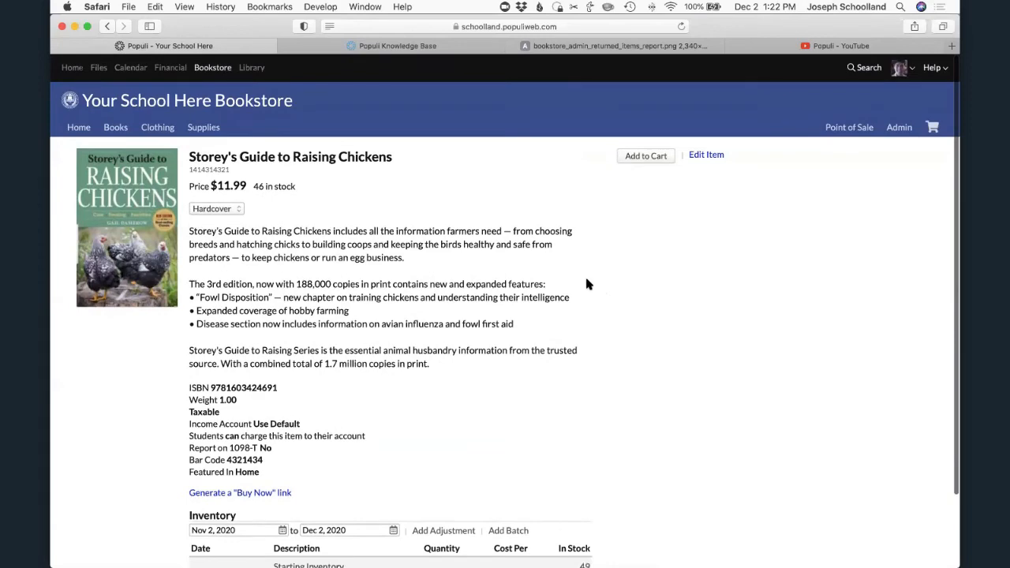
- Review the editable details and inventory segments of Storey's Guide to Raising Chickens, leaving the item without saving
left_click(715, 156)
scroll(452, 314, "down", 2)
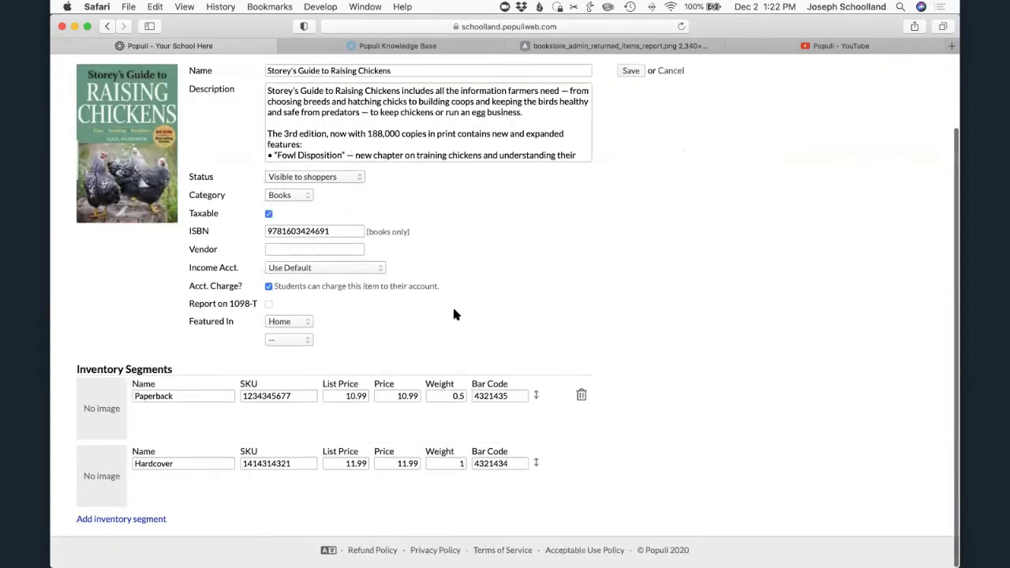
scroll(428, 289, "up", 2)
left_click(675, 155)
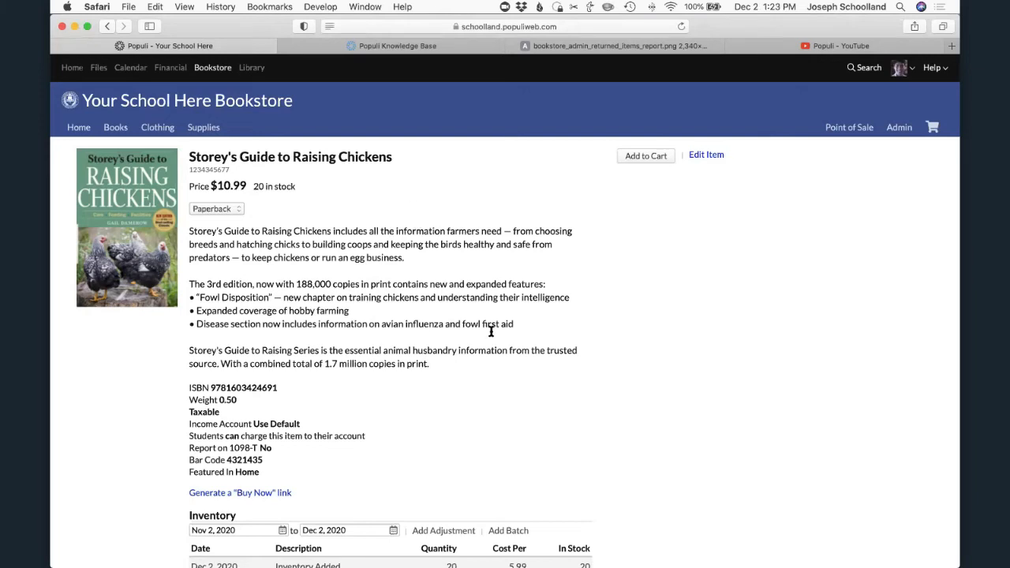
- Start a Point of Sale order and add the #1 Foam Hand (Blue Hand) by searching for "foam"
left_click(857, 127)
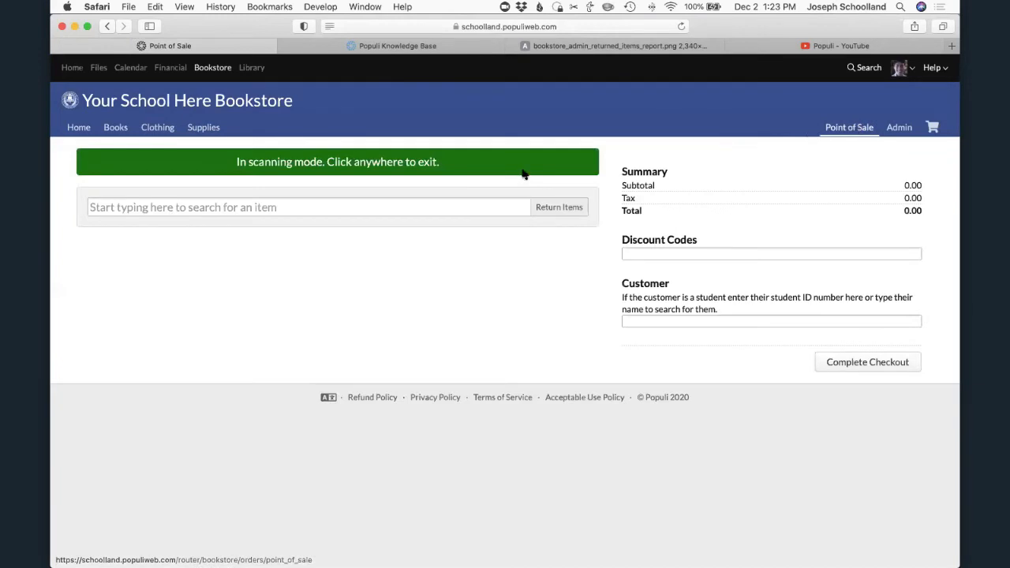
left_click(330, 199)
type("c")
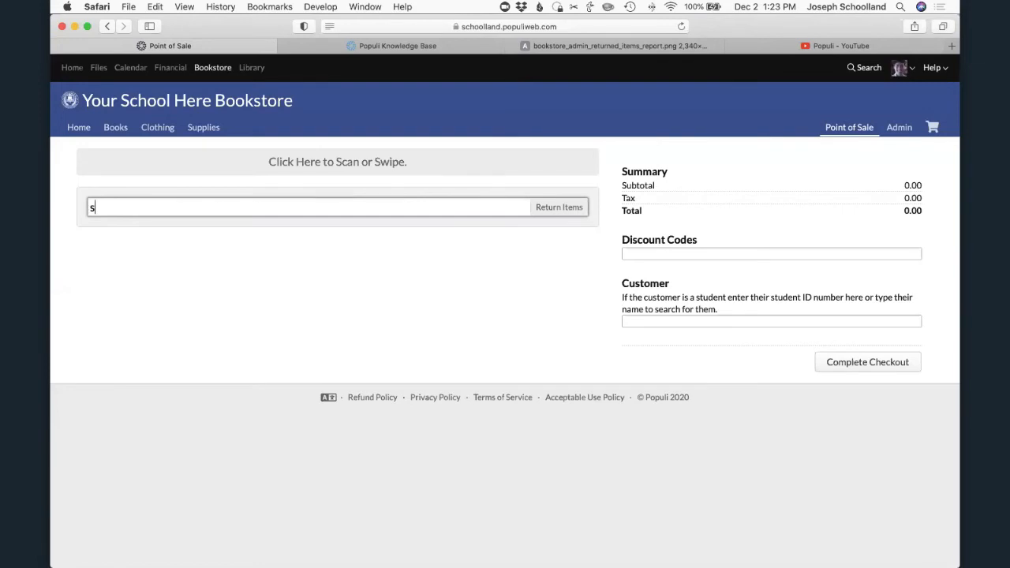
key("BackSpace")
type("chicken")
key("BackSpace")
key("BackSpace")
key("BackSpace")
key("BackSpace")
key("BackSpace")
key("BackSpace")
key("BackSpace")
type("foam")
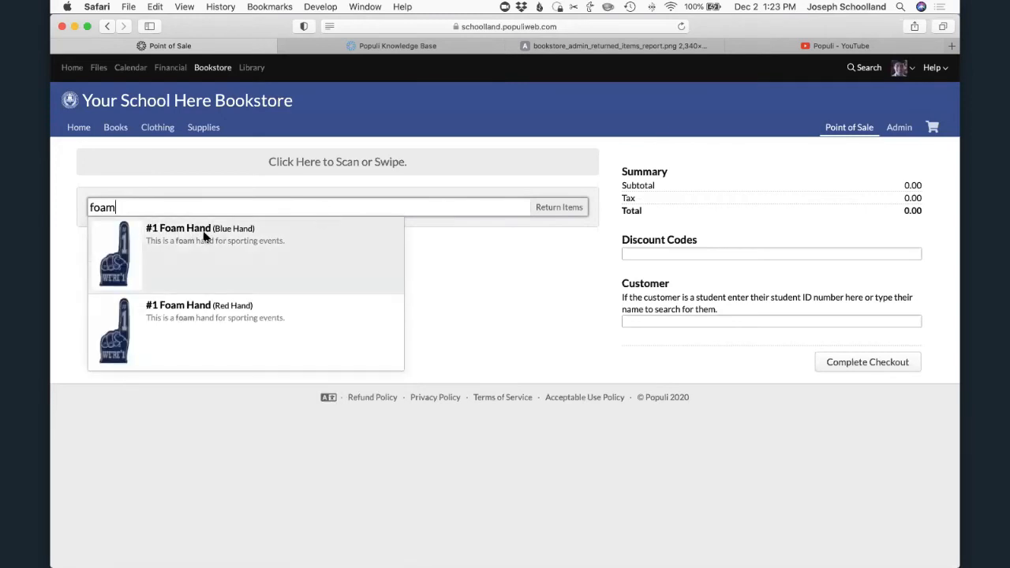
left_click(204, 229)
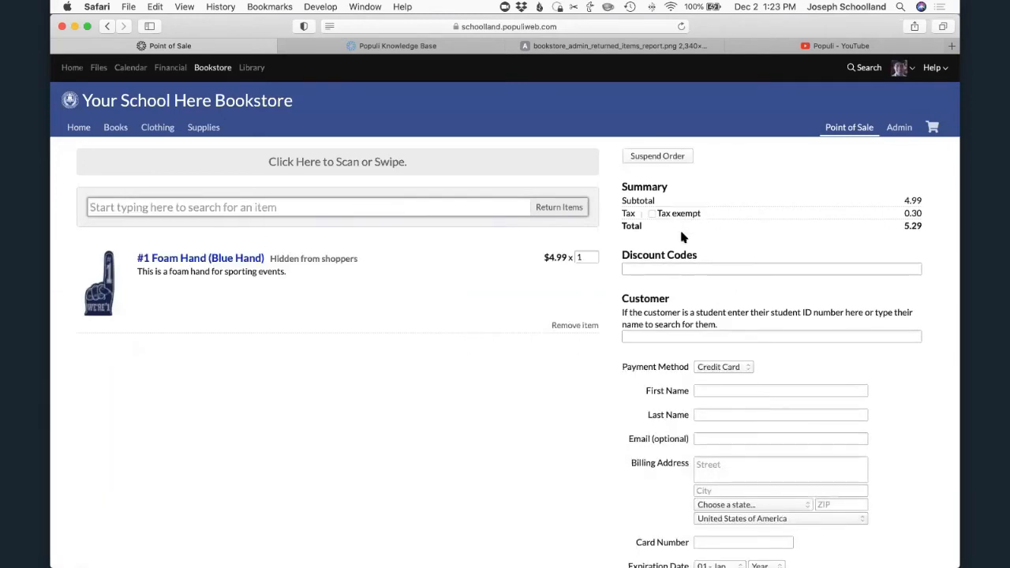
- Assign the order to a student customer found by name and review the account charge and payment fields
left_click(667, 270)
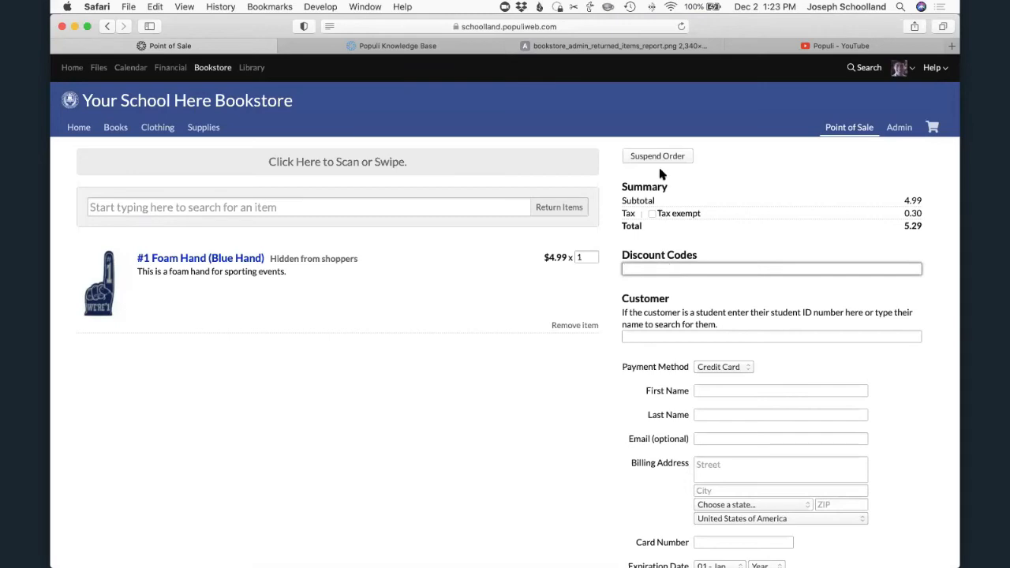
left_click(667, 338)
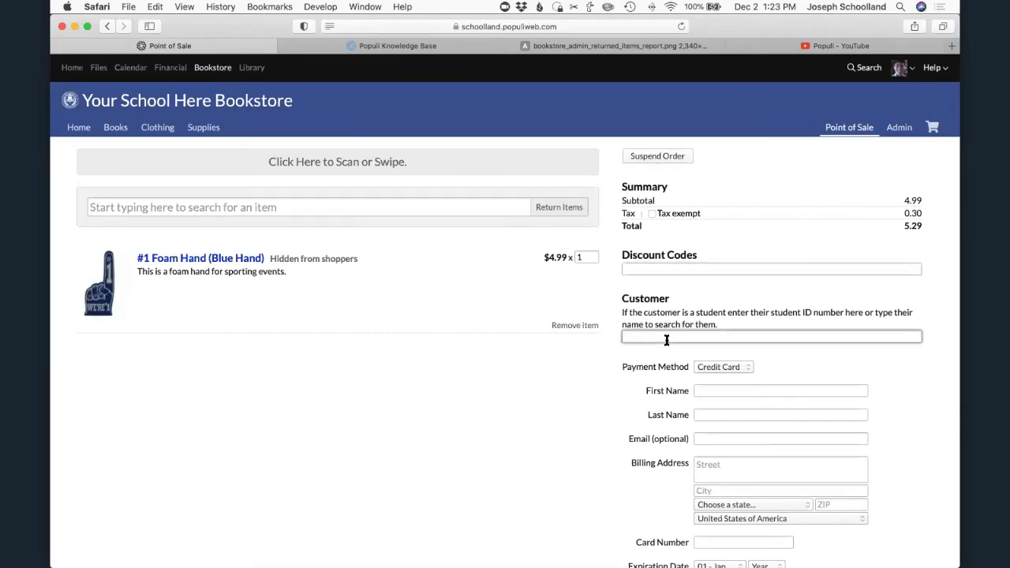
type("sim")
key("Down")
key("Down")
key("Down")
key("Return")
scroll(699, 395, "down", 5)
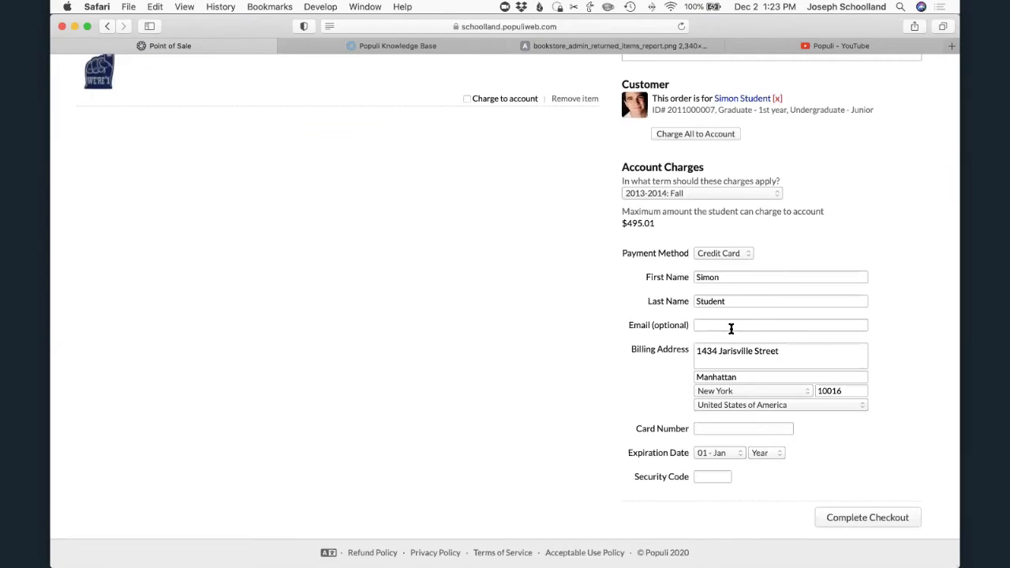
- Charge the entire Point of Sale order, including tax, to the student's account
scroll(715, 252, "up", 5)
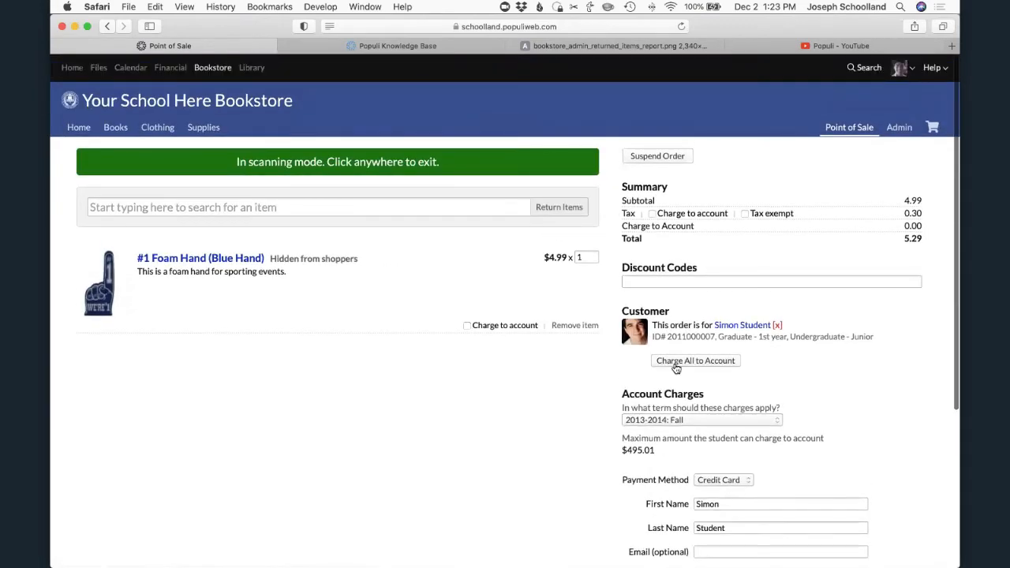
left_click(675, 361)
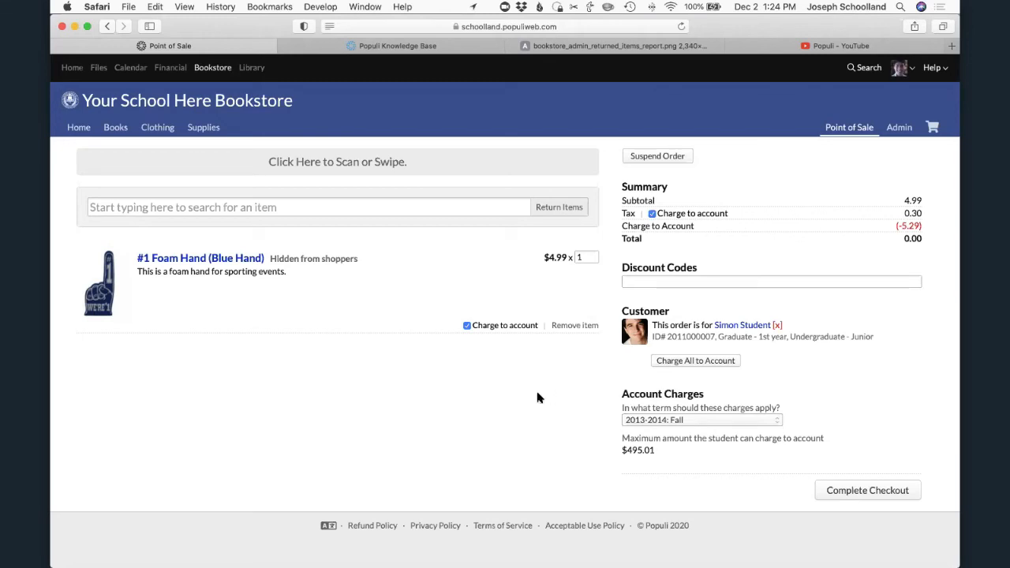
- Open the institution's account customizations to examine the Enable Bookstore setting
left_click(911, 69)
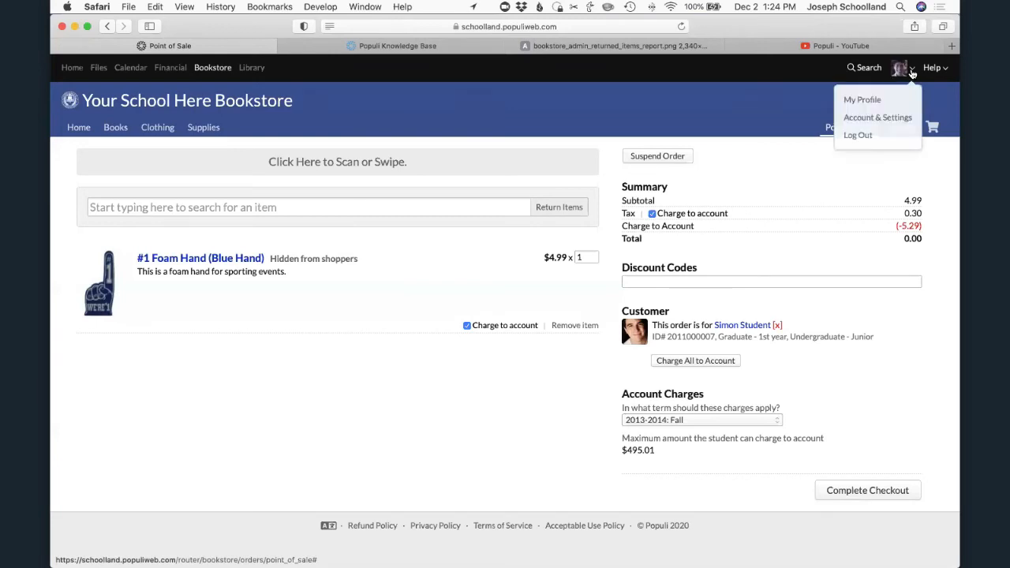
left_click(884, 119)
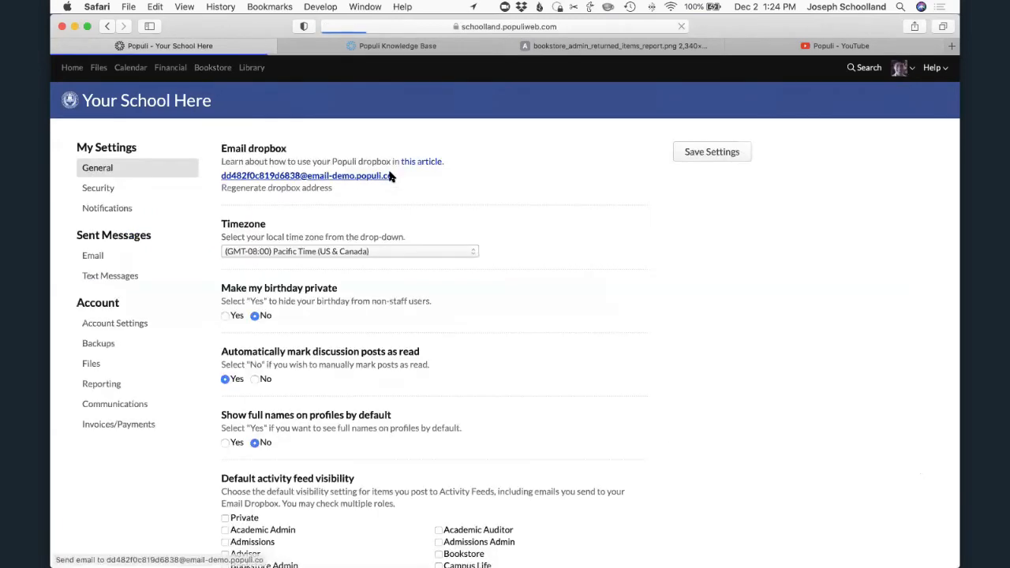
left_click(186, 322)
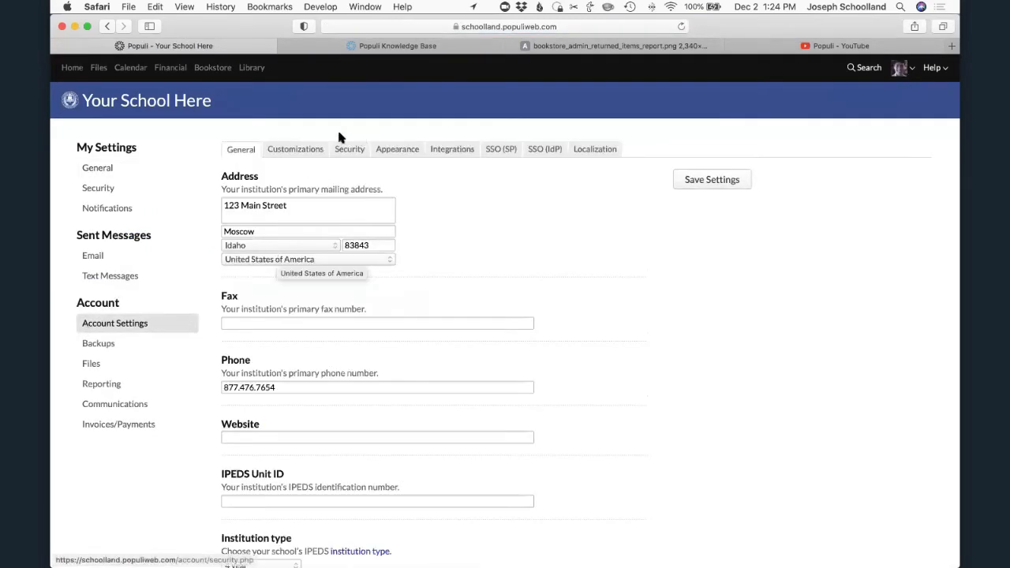
left_click(303, 152)
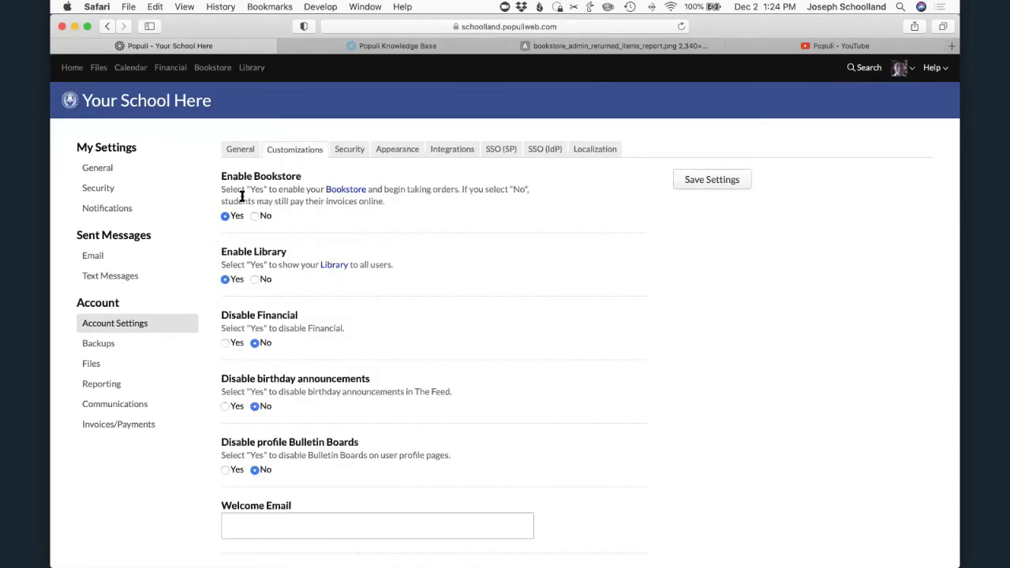
- Return to the bookstore's Point of Sale and remove both the foam hand and the customer from the order
left_click(213, 68)
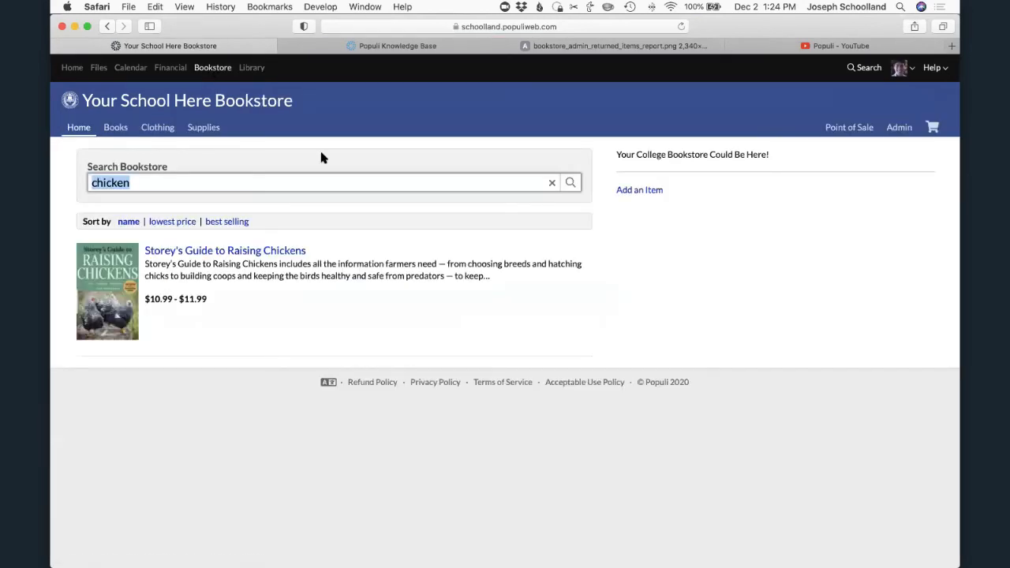
left_click(552, 184)
left_click(842, 128)
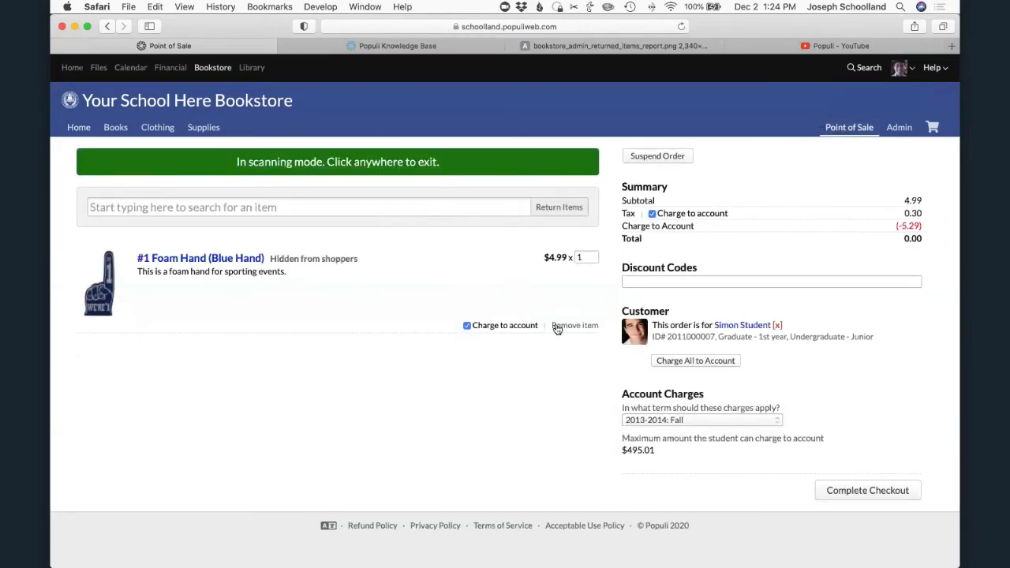
left_click(556, 326)
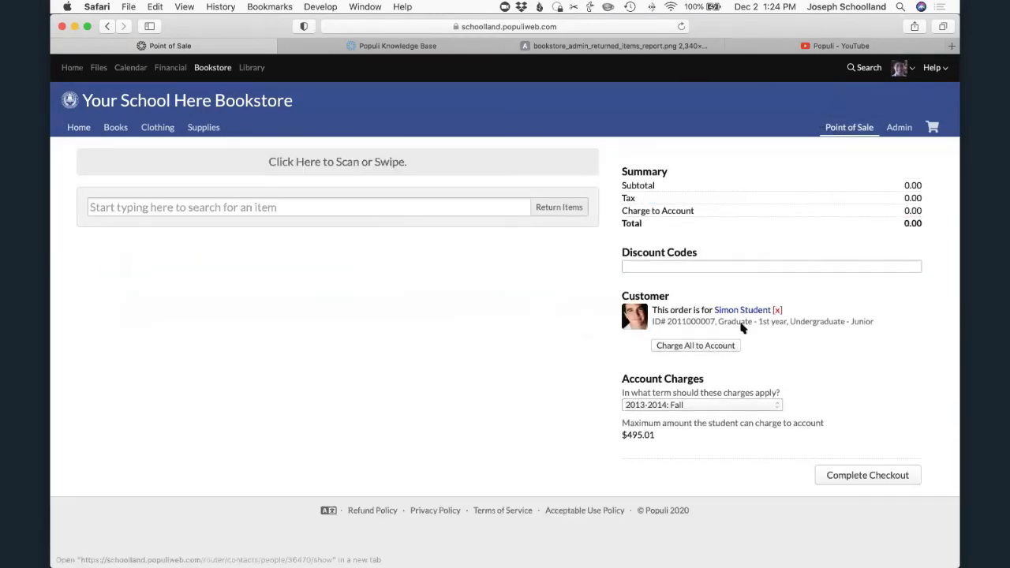
left_click(777, 311)
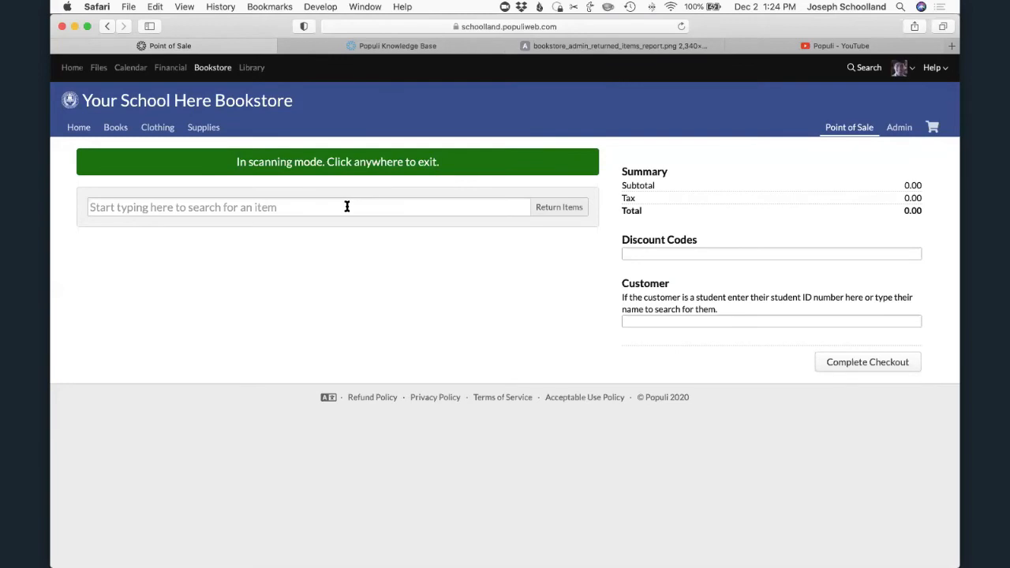
- Switch the Point of Sale order to returning items and try out its scanning mode
left_click(565, 210)
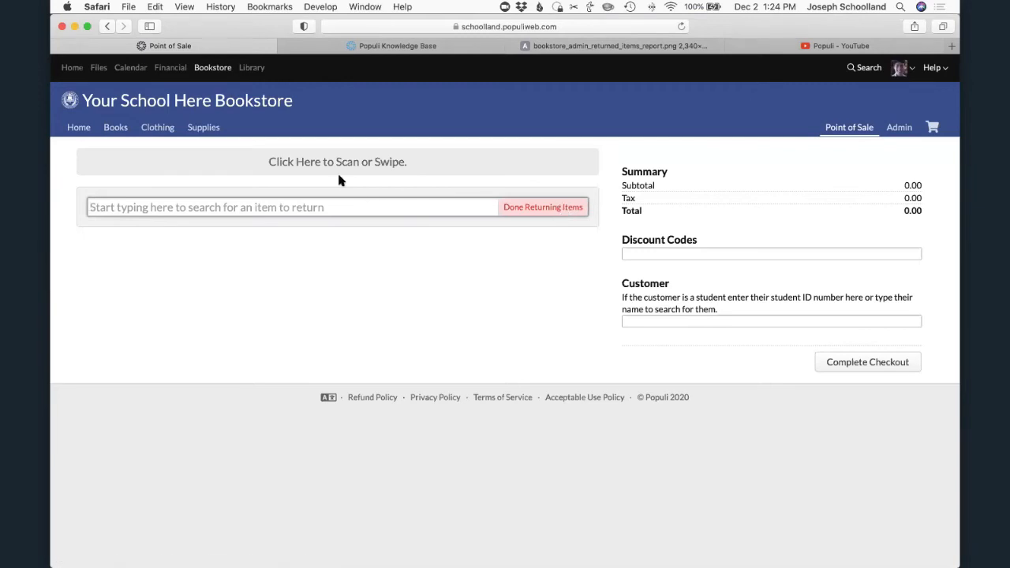
left_click(304, 164)
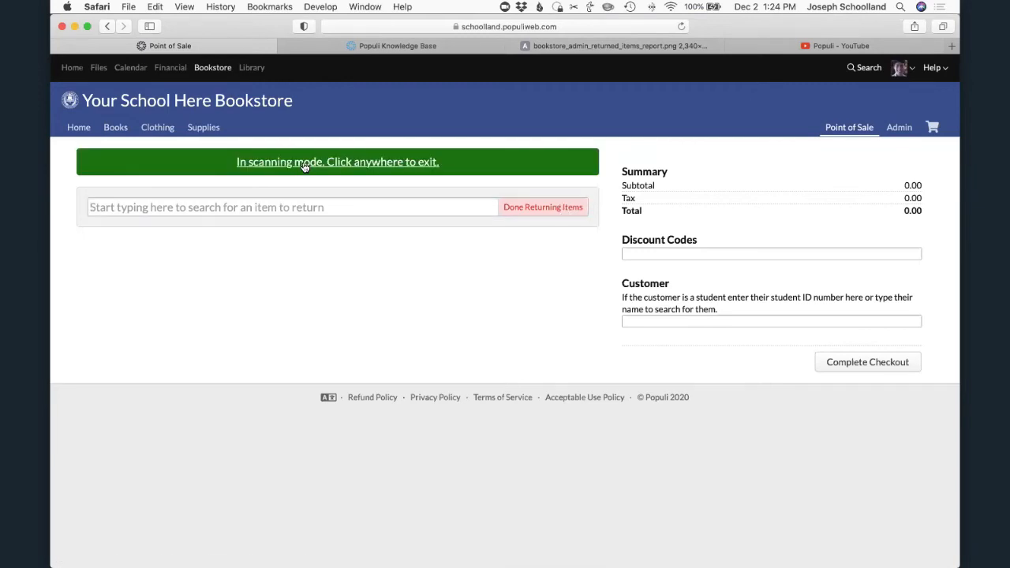
left_click(276, 207)
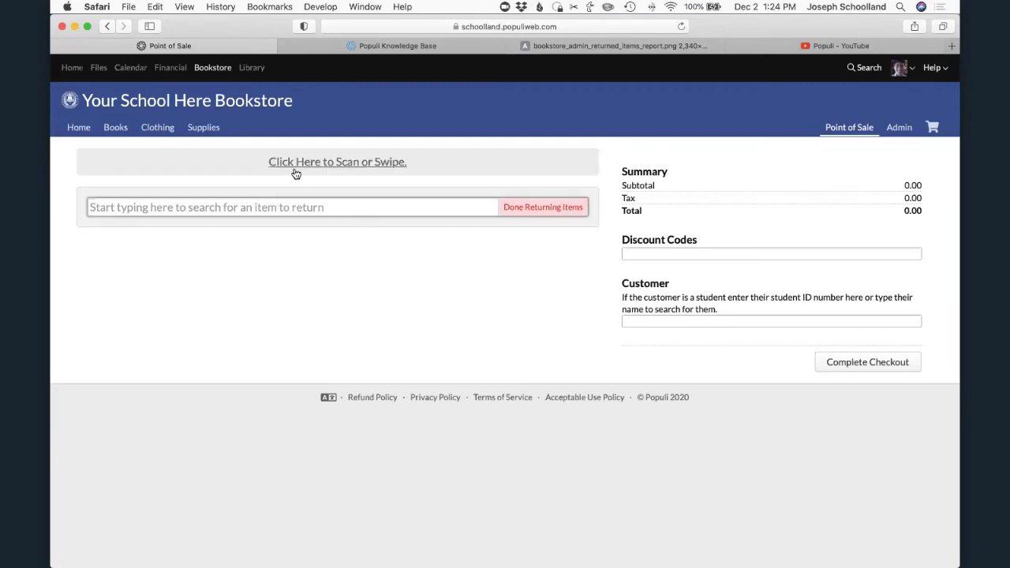
left_click(294, 171)
left_click(280, 208)
left_click(400, 167)
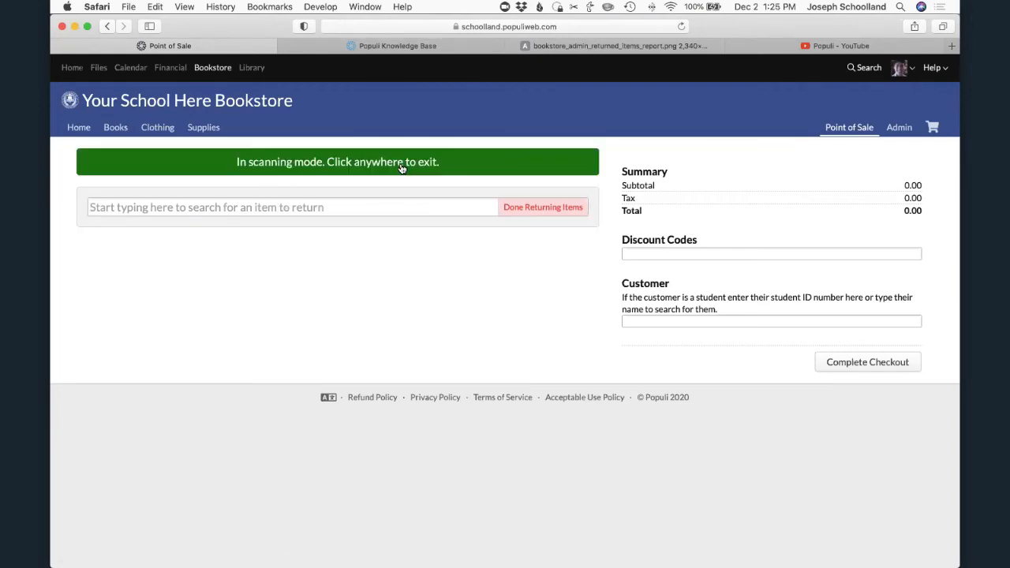
- Search the items to return for "chicke" and add Storey's Guide to Raising Chickens (Hardcover) as a return
left_click(420, 206)
type("chicke")
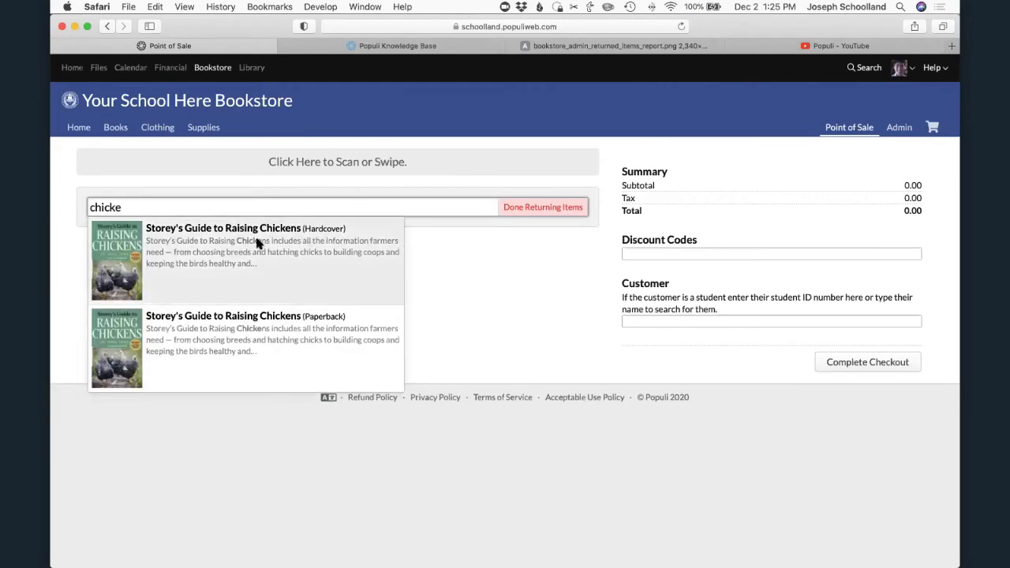
left_click(181, 228)
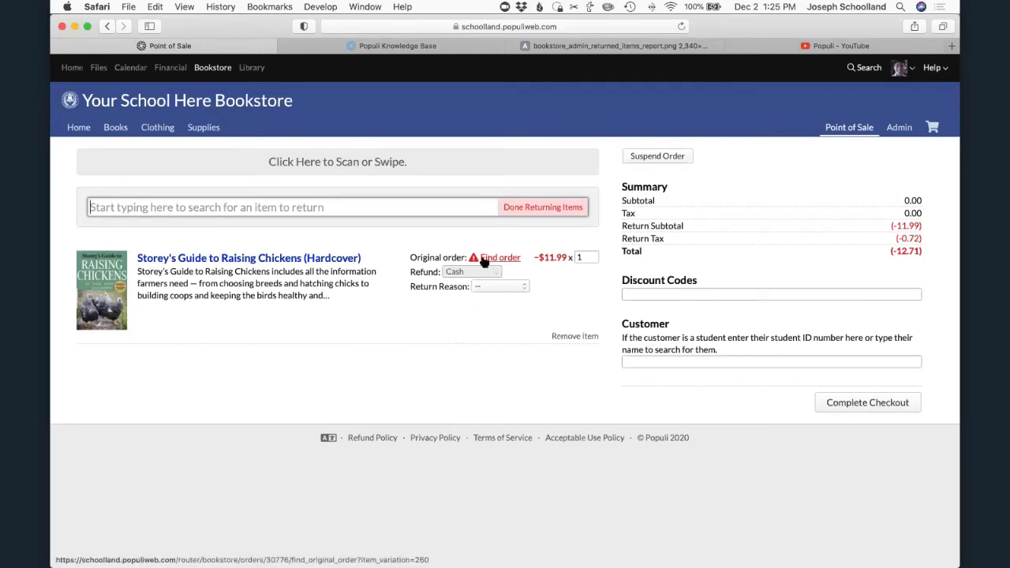
- Find the book's original order dated 4/26/2016, review its details, and link it to the return
left_click(656, 362)
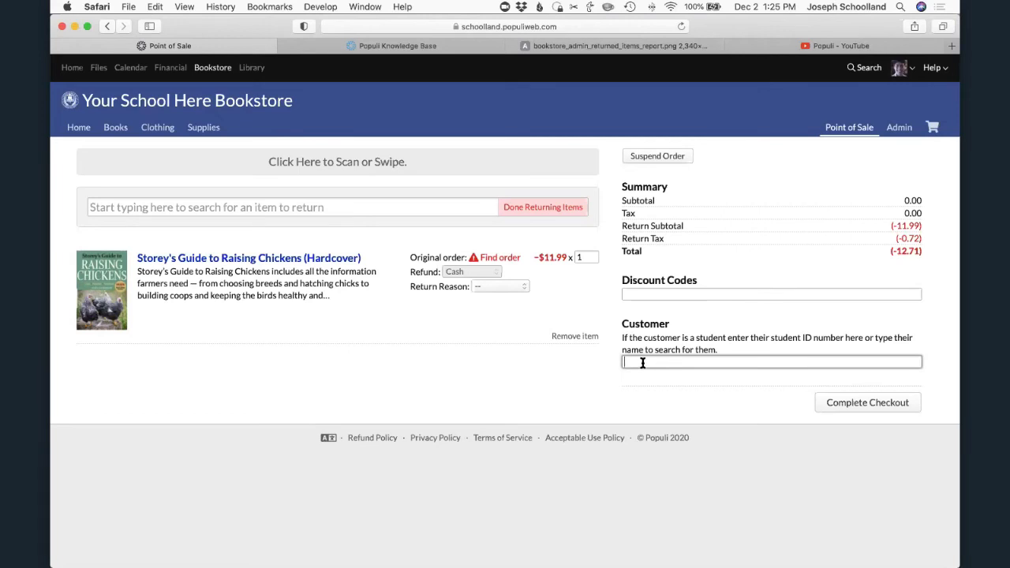
left_click(496, 262)
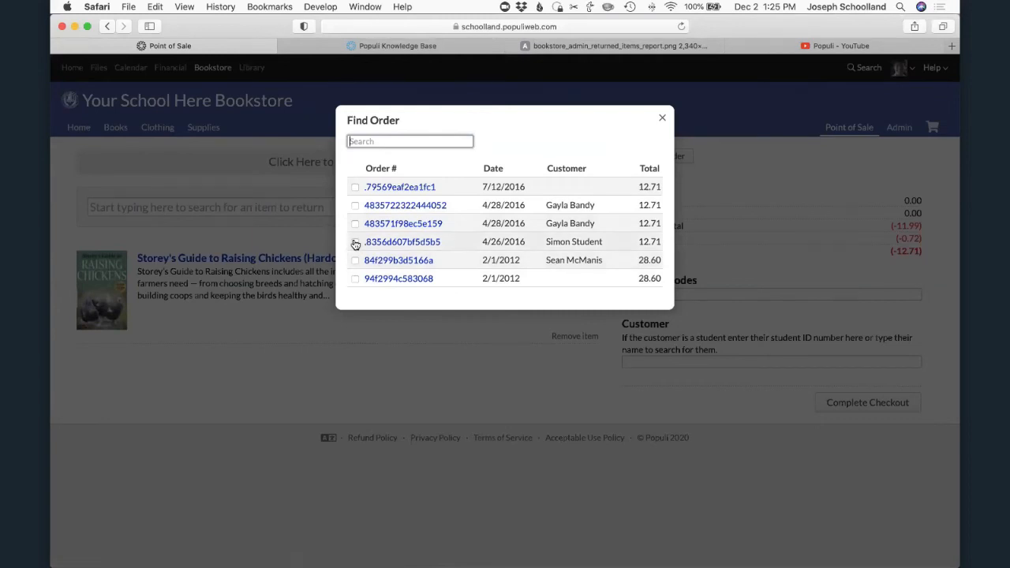
left_click(379, 242, "super")
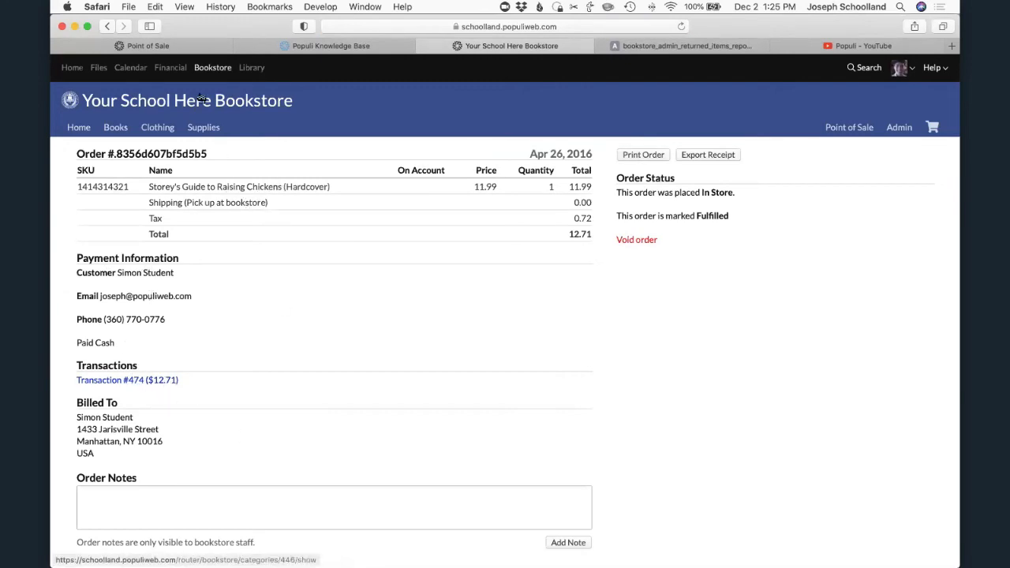
left_click(149, 45)
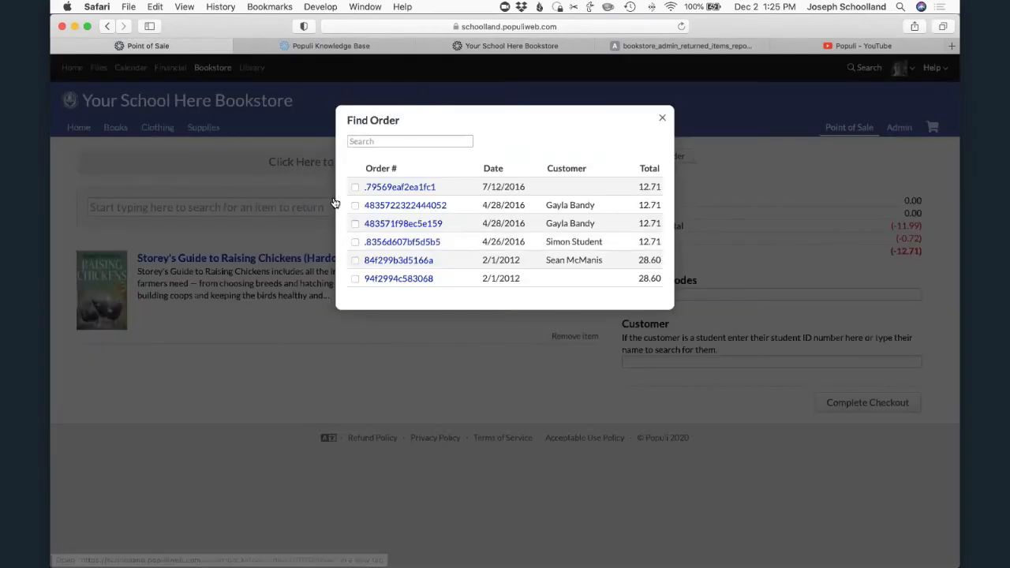
left_click(355, 241)
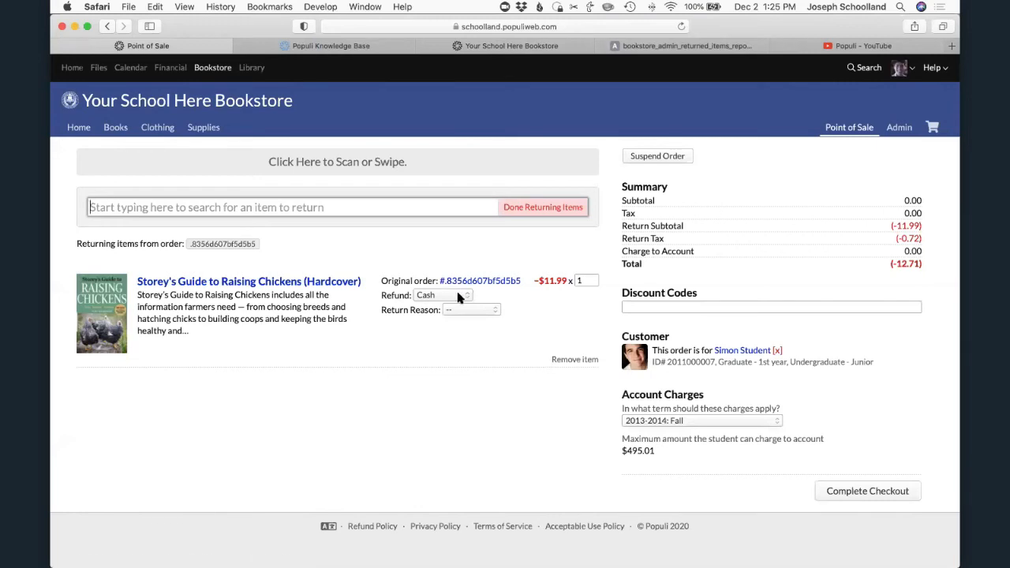
- Set the returned book's refund to Account and its return reason to Wrong size
left_click(461, 293)
left_click(436, 308)
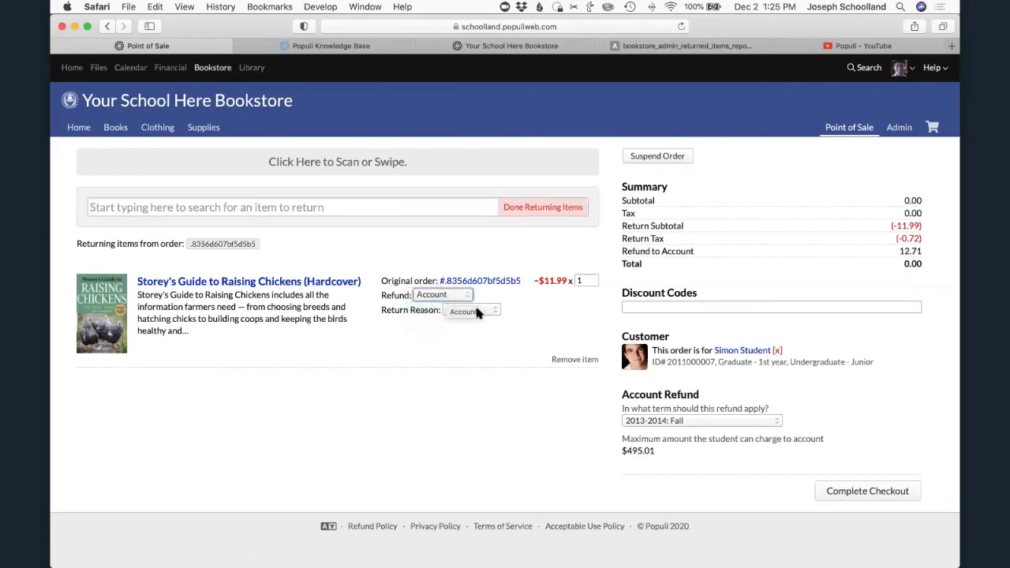
left_click(477, 312)
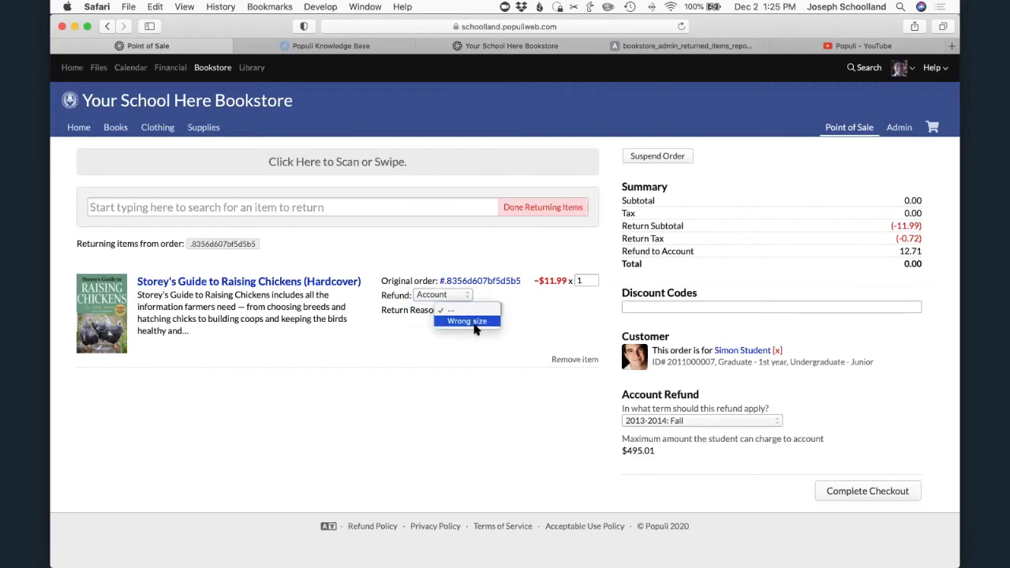
left_click(474, 322)
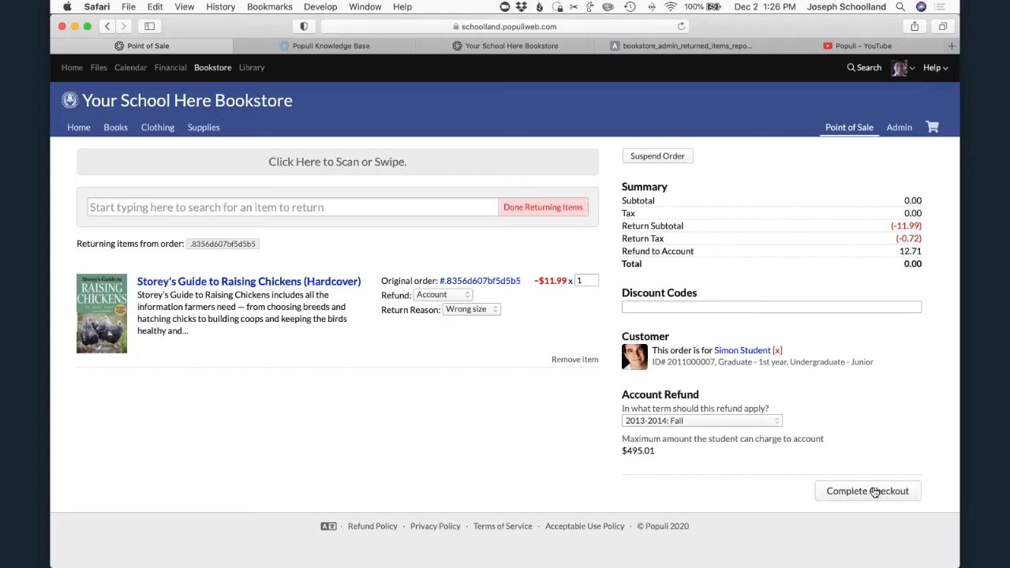
- Finish returning items and add the #1 Foam Hand (Blue Hand) as a purchase by searching for "foam"
left_click(508, 207)
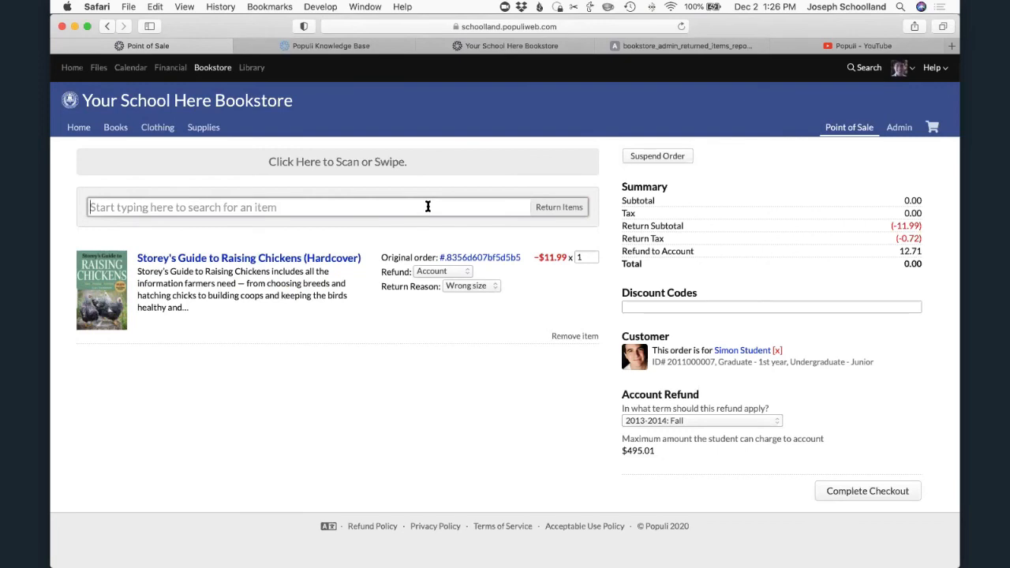
type("foam")
key("Down")
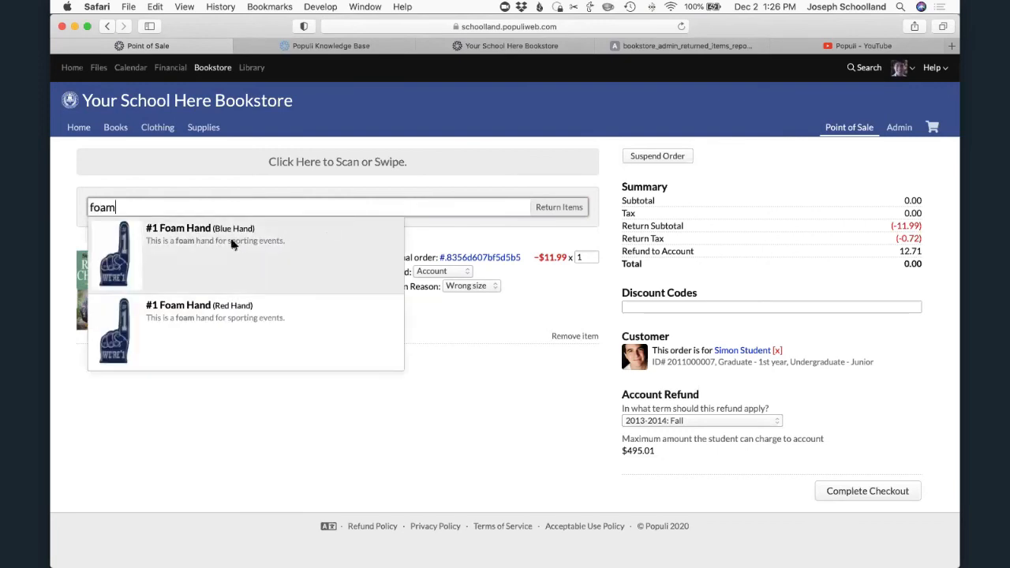
key("Return")
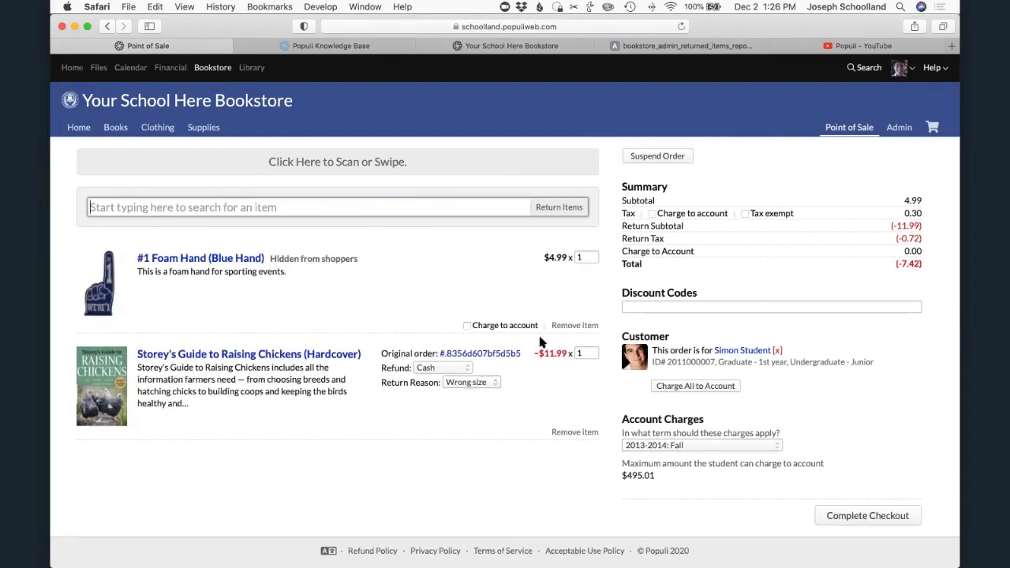
- Try charging only the foam hand to the student's account, then charge all purchases and tax to it
left_click(465, 326)
left_click(466, 325)
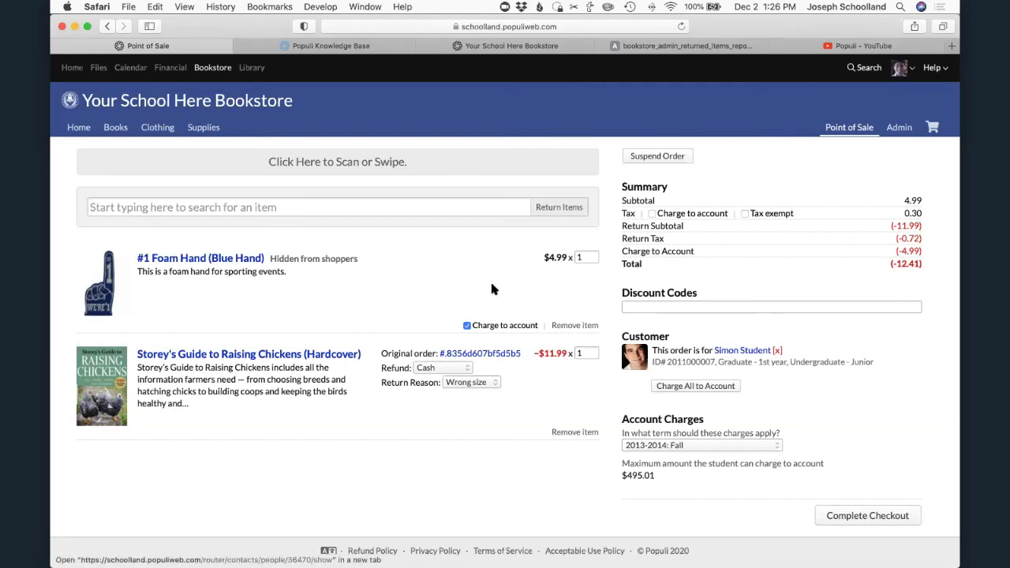
left_click(466, 325)
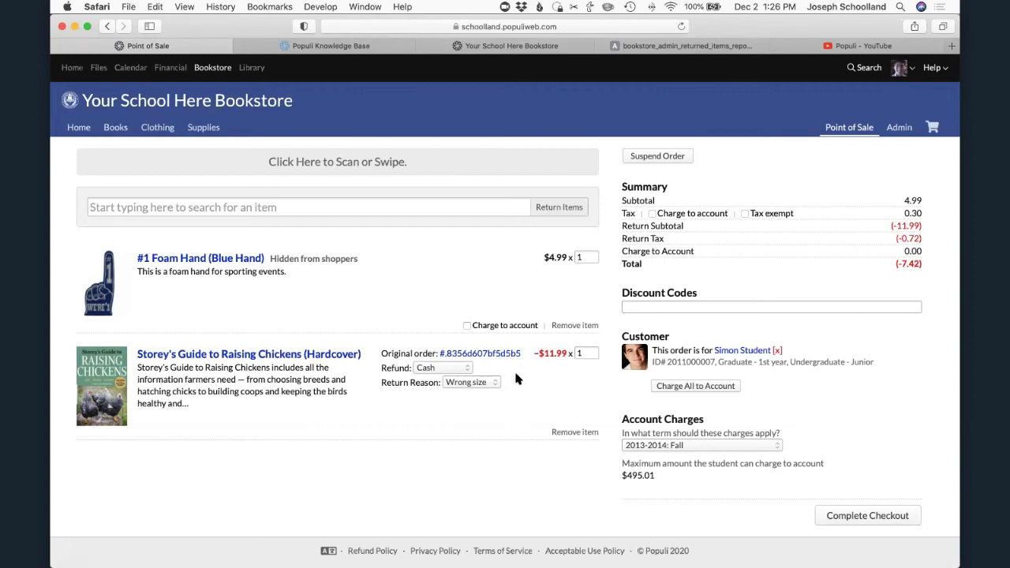
left_click(725, 386)
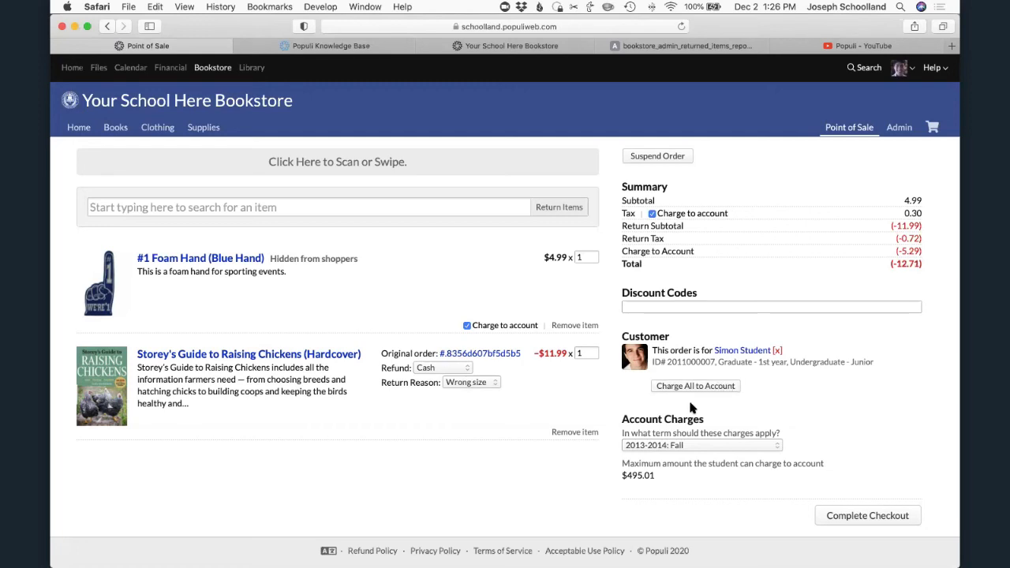
- Review the bookstore admin's Returned Items page and the sample image of a populated returned items report
left_click(899, 128)
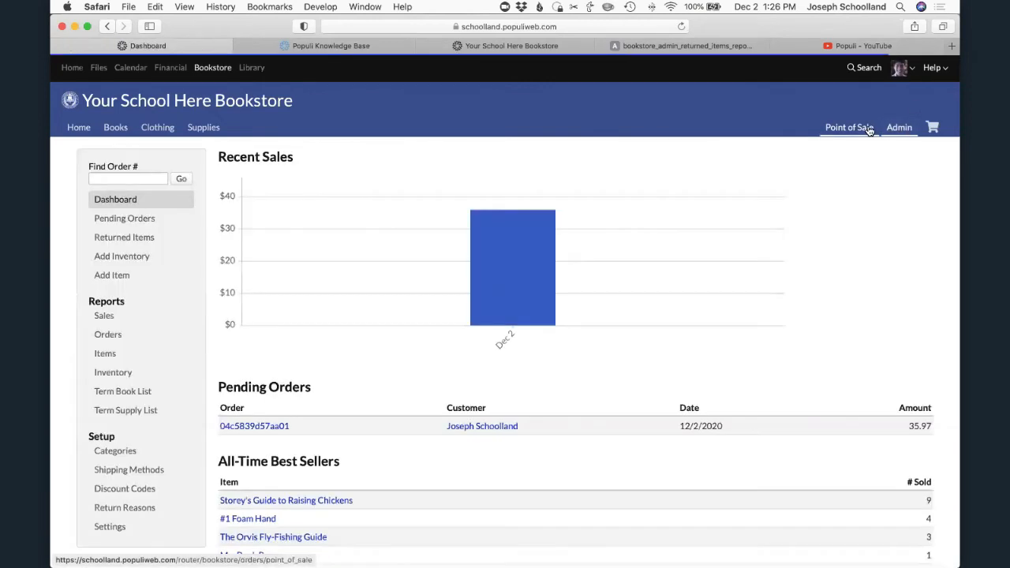
left_click(121, 237)
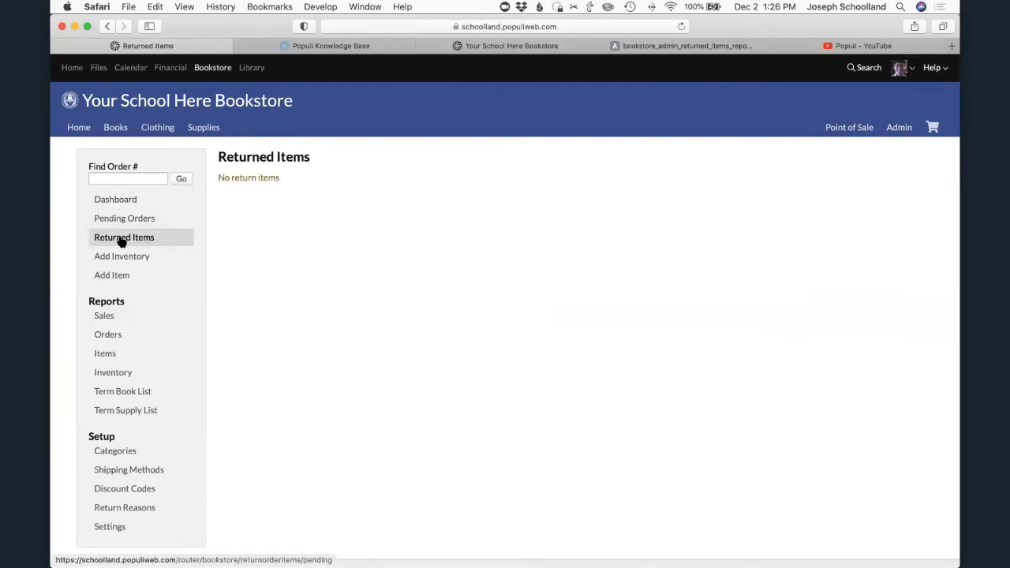
left_click(646, 45)
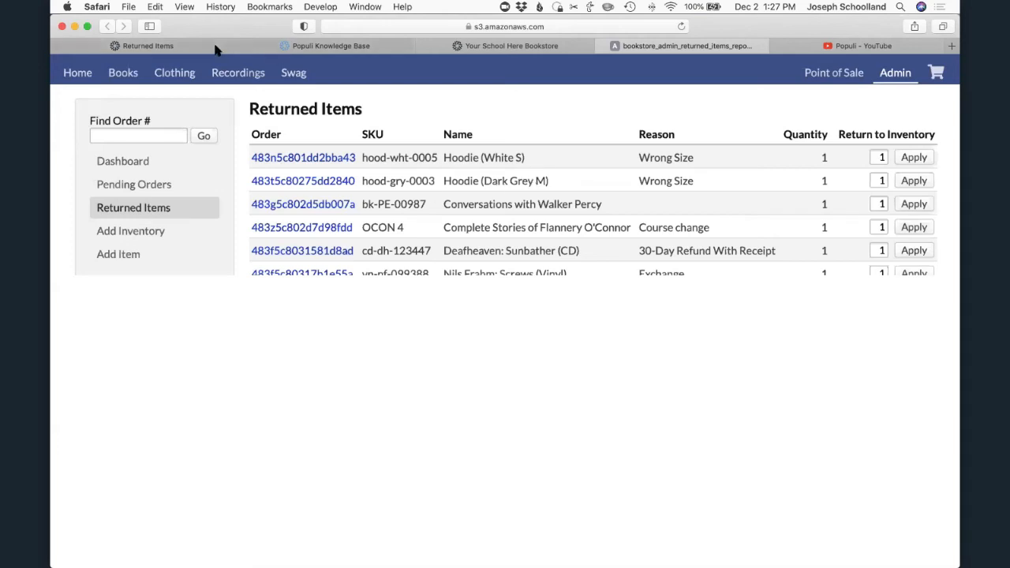
- Return to the bookstore admin and open the list of pending orders
left_click(187, 46)
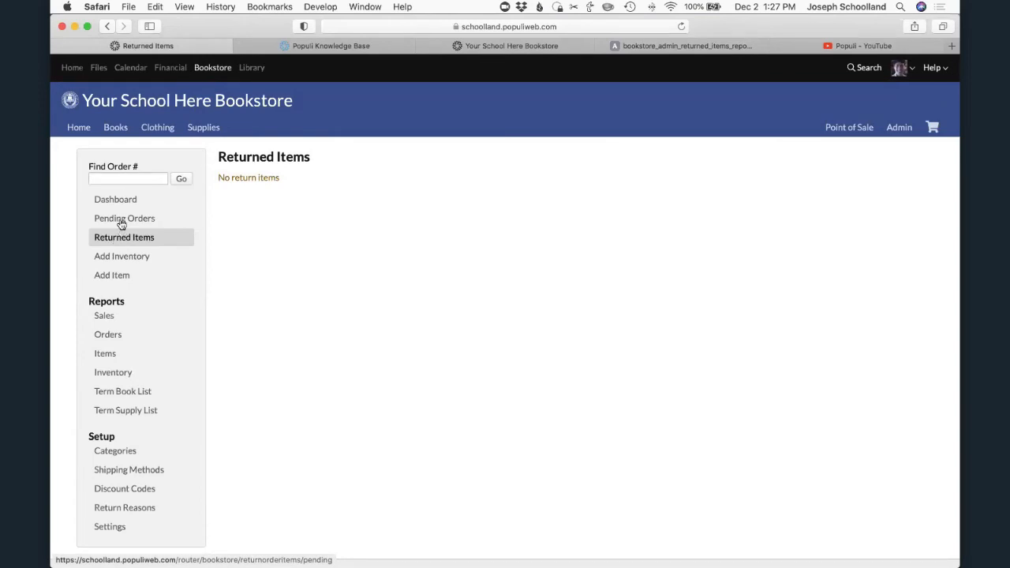
left_click(120, 220)
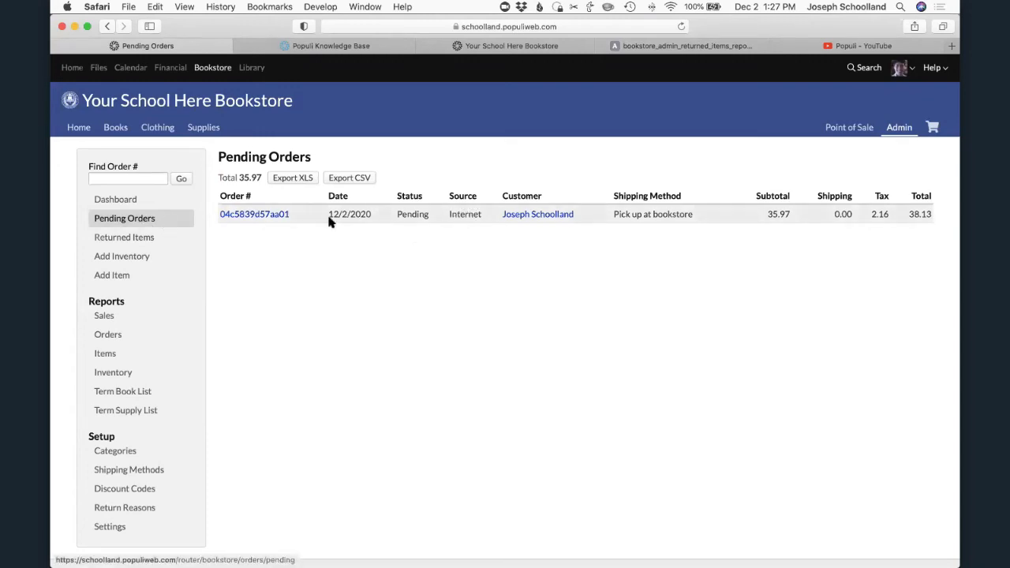
- Open the pending internet order and mark it ready for pickup, with the customer notified by email
left_click(249, 217)
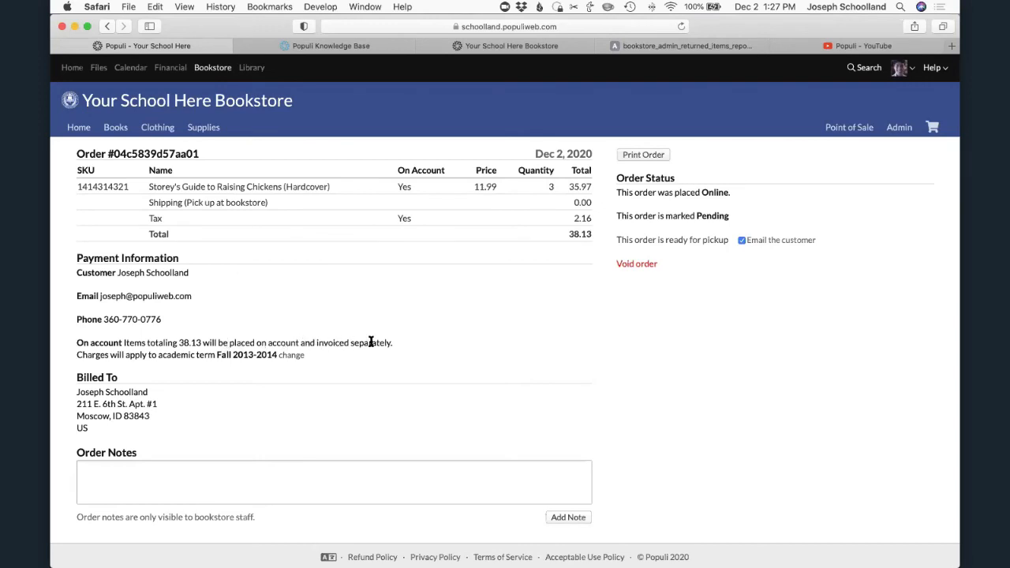
scroll(371, 350, "down", 1)
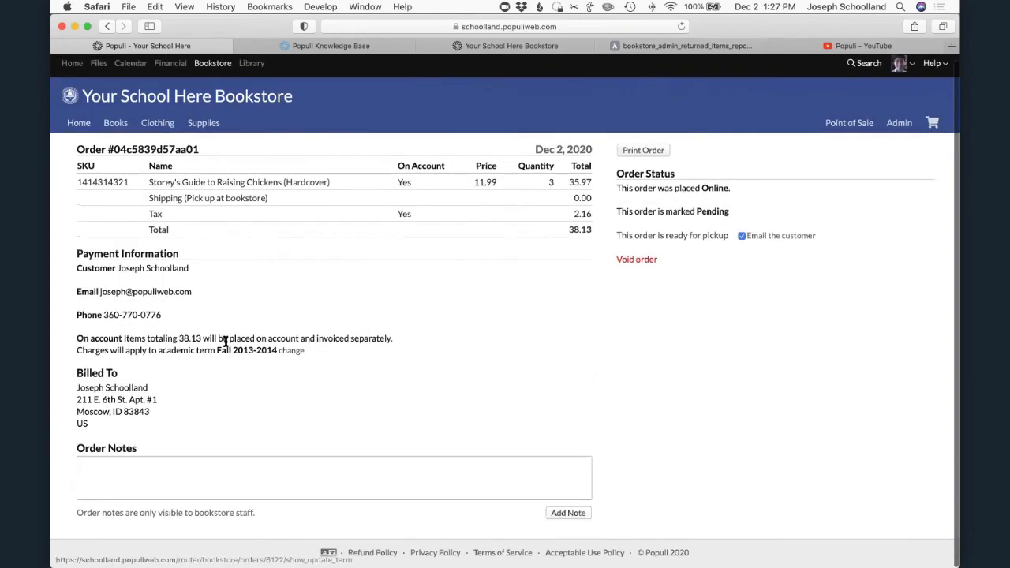
scroll(318, 355, "up", 1)
scroll(323, 358, "down", 1)
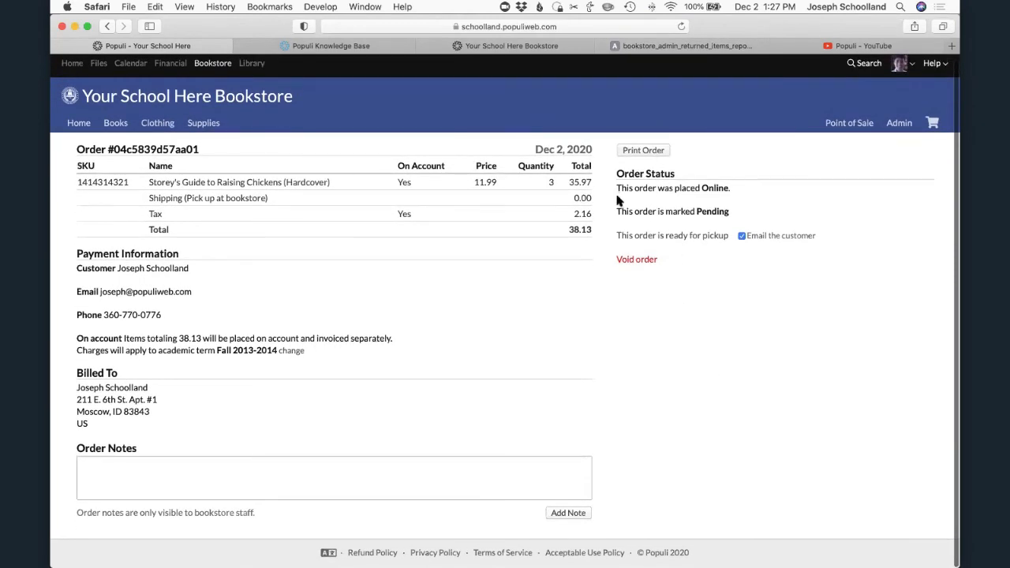
left_click(646, 236)
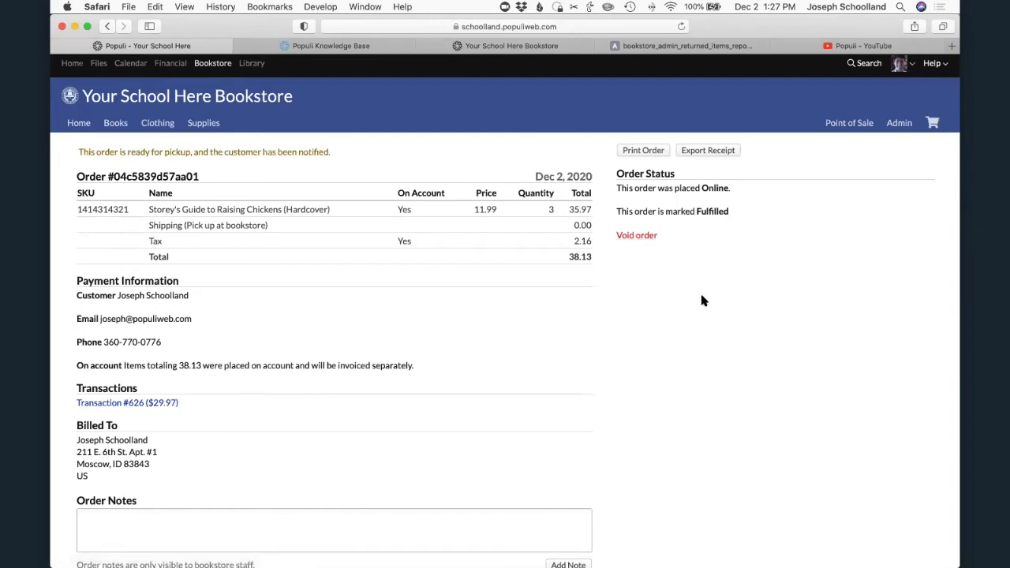
scroll(699, 290, "down", 2)
scroll(701, 298, "up", 2)
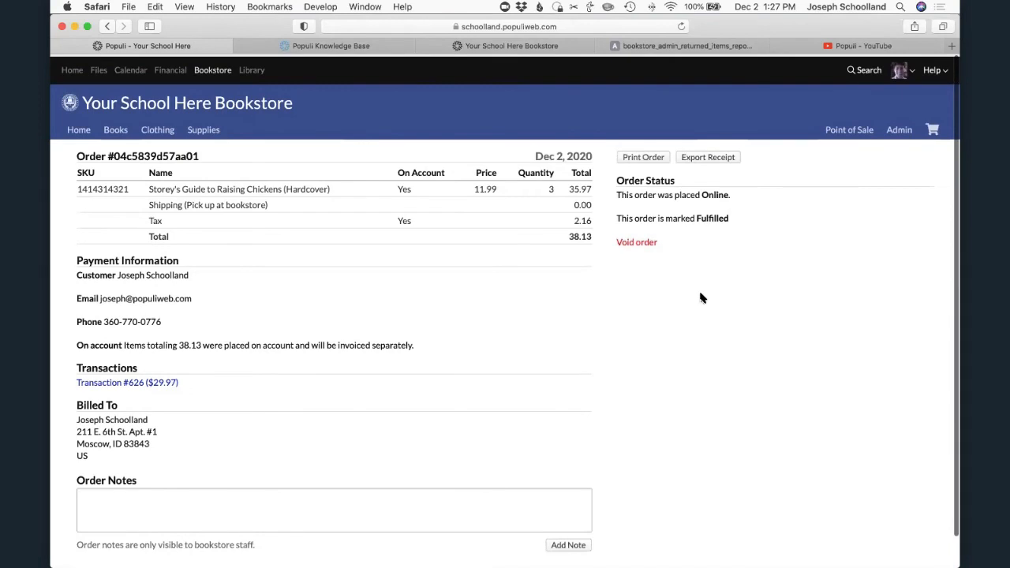
scroll(699, 298, "down", 1)
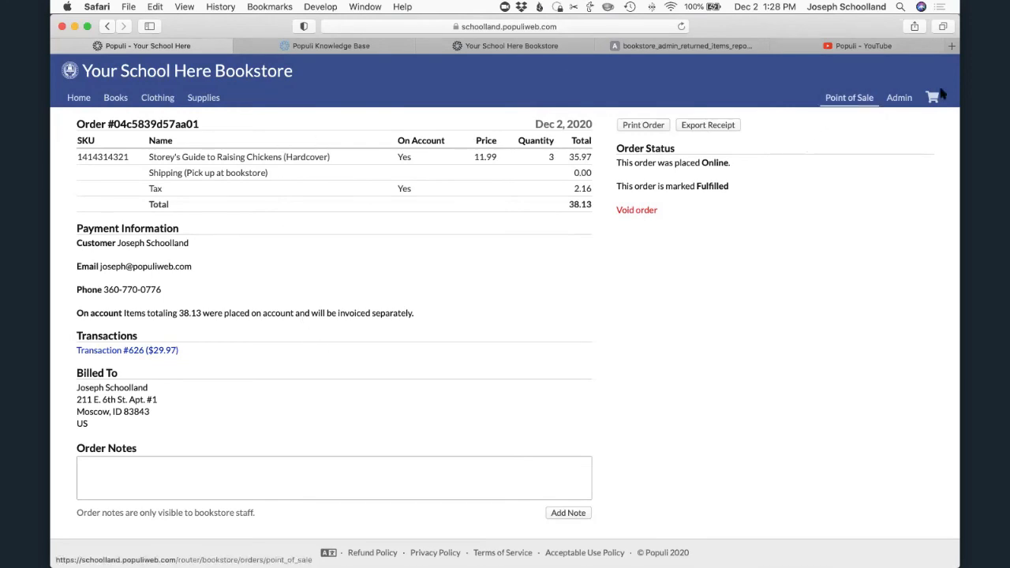
- Review the term choices of the bookstore admin's Term Book List and the add-item form for the Classical Architecture book without saving it
left_click(865, 99)
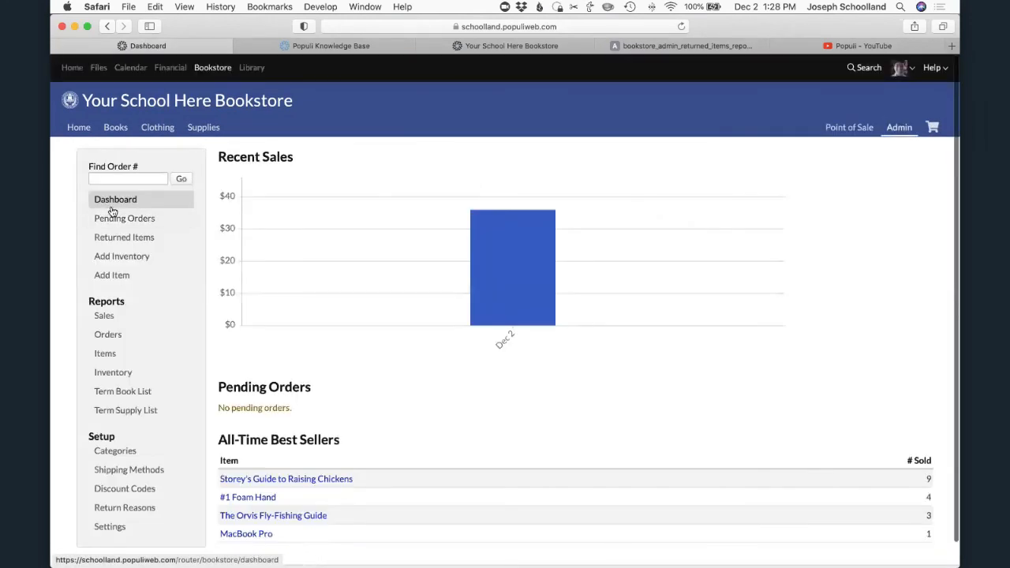
left_click(123, 392)
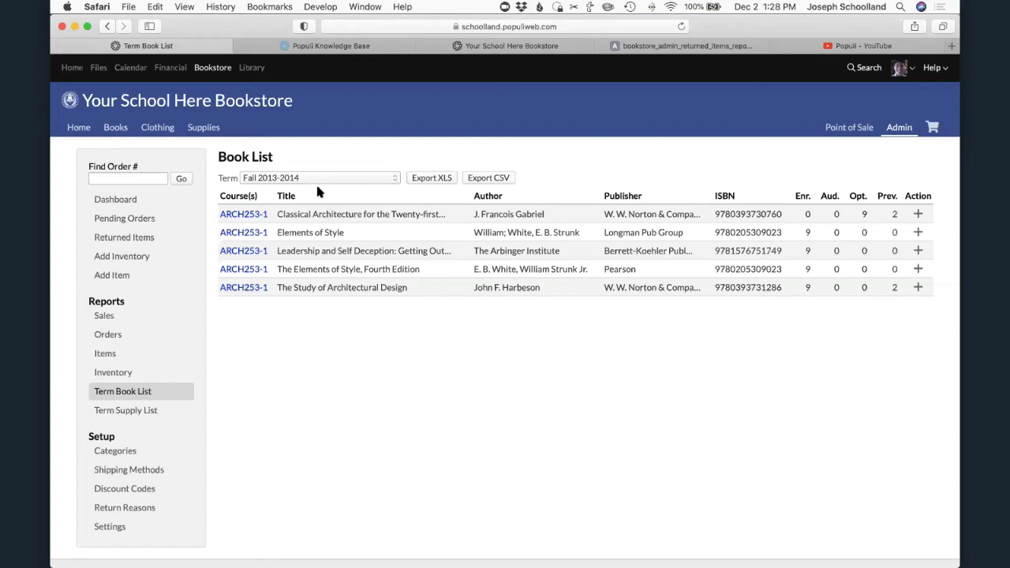
left_click(361, 177)
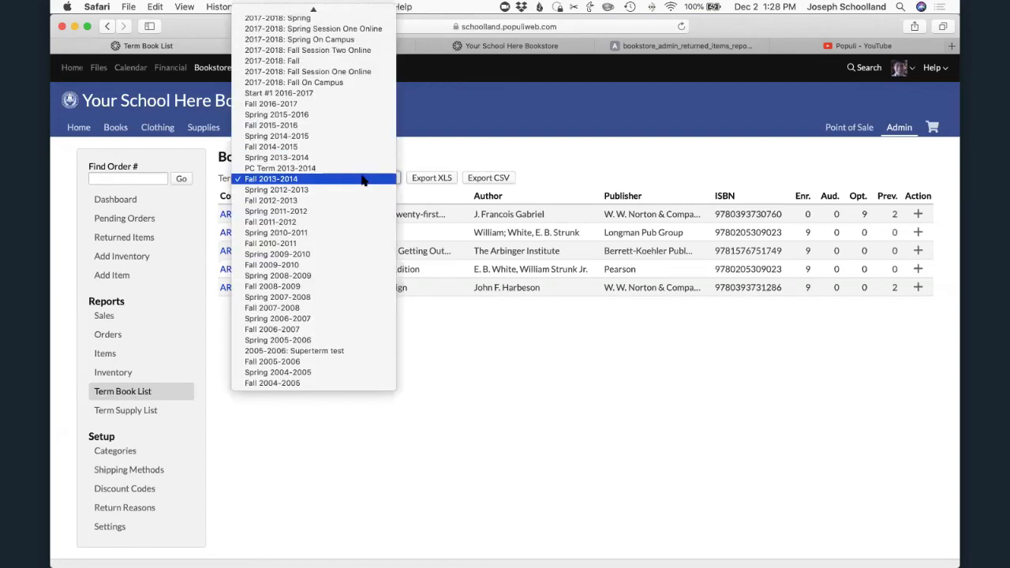
left_click(496, 400)
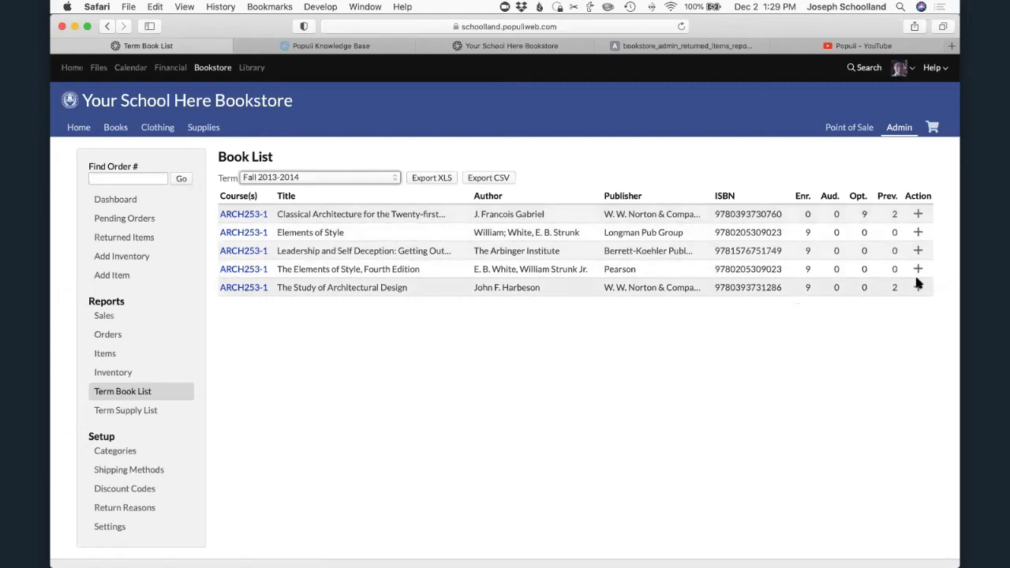
left_click(919, 215)
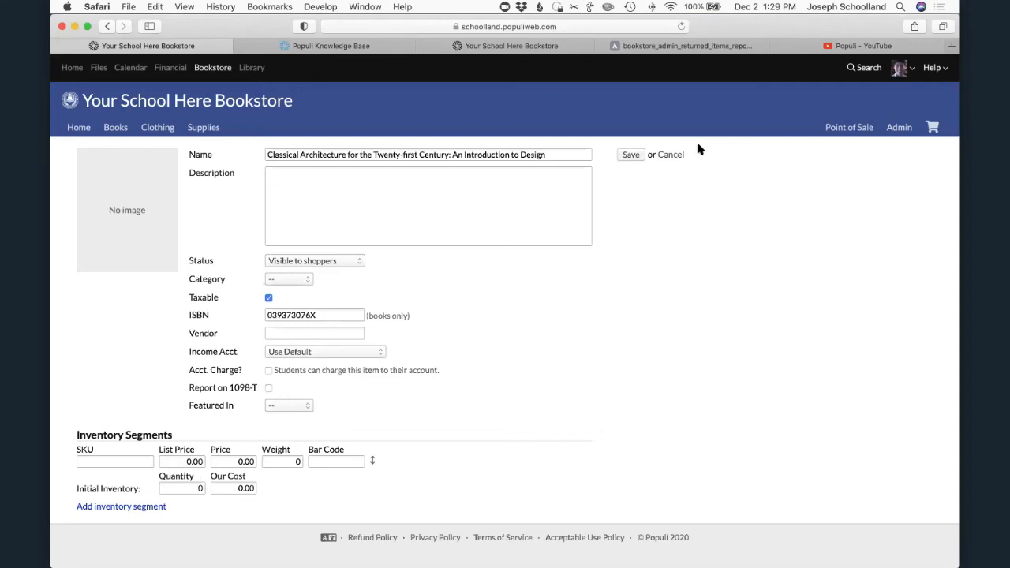
left_click(671, 155)
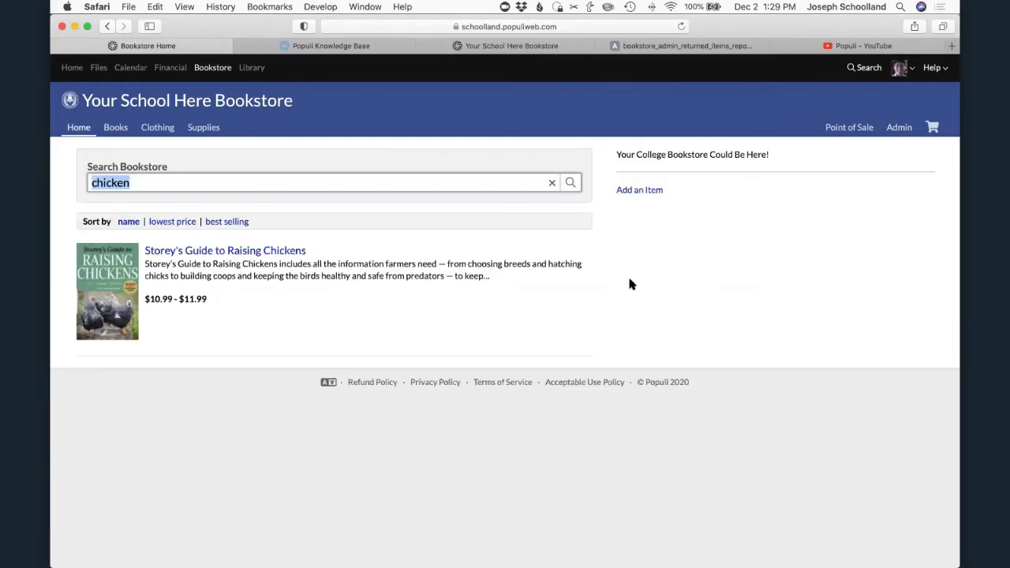
- Clear the "chicken" search on the bookstore home page
left_click(76, 128)
left_click(551, 183)
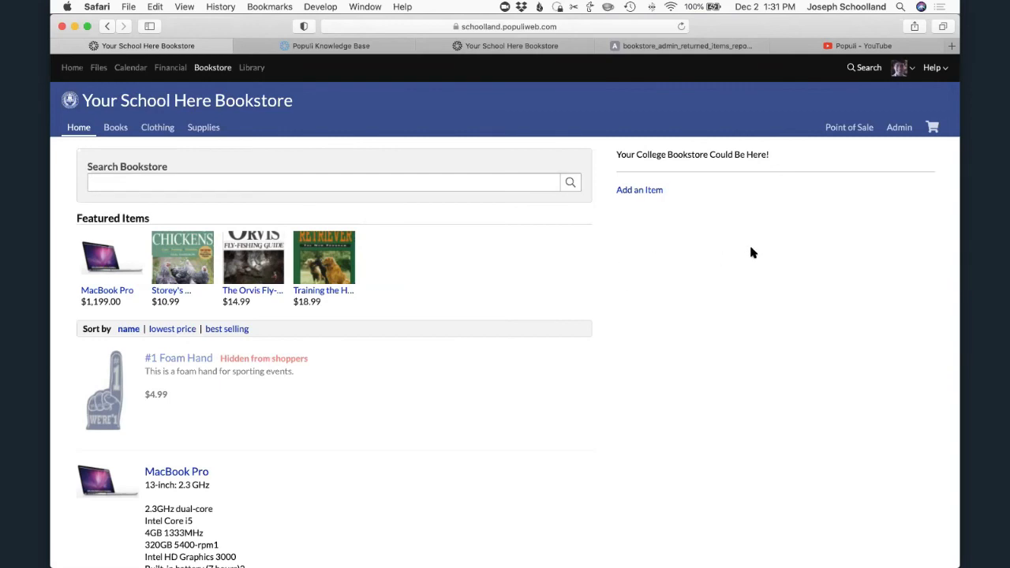
- Review the Fall 2013-2014 Term Book List and Term Supply List in the bookstore admin
left_click(898, 128)
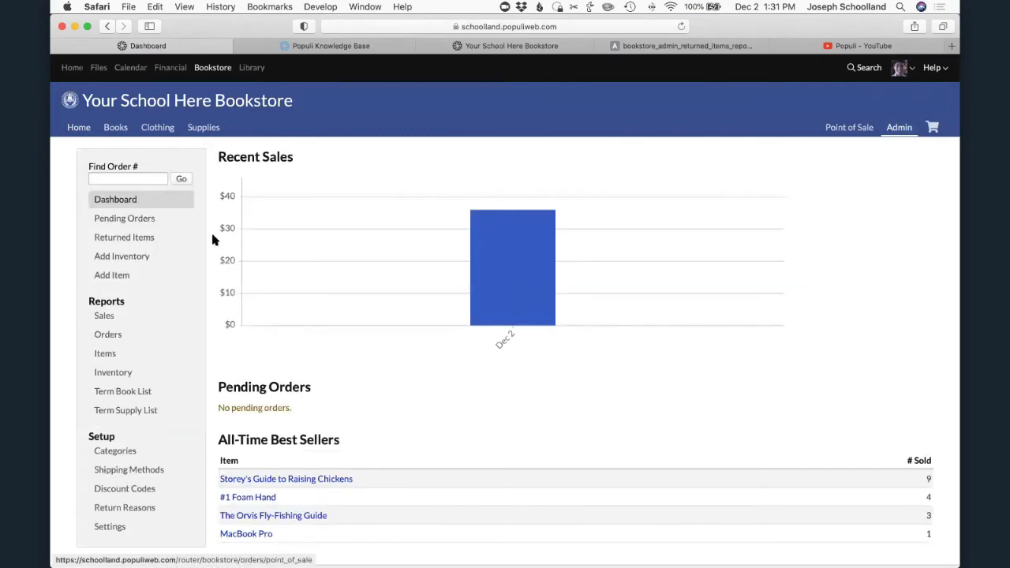
left_click(111, 390)
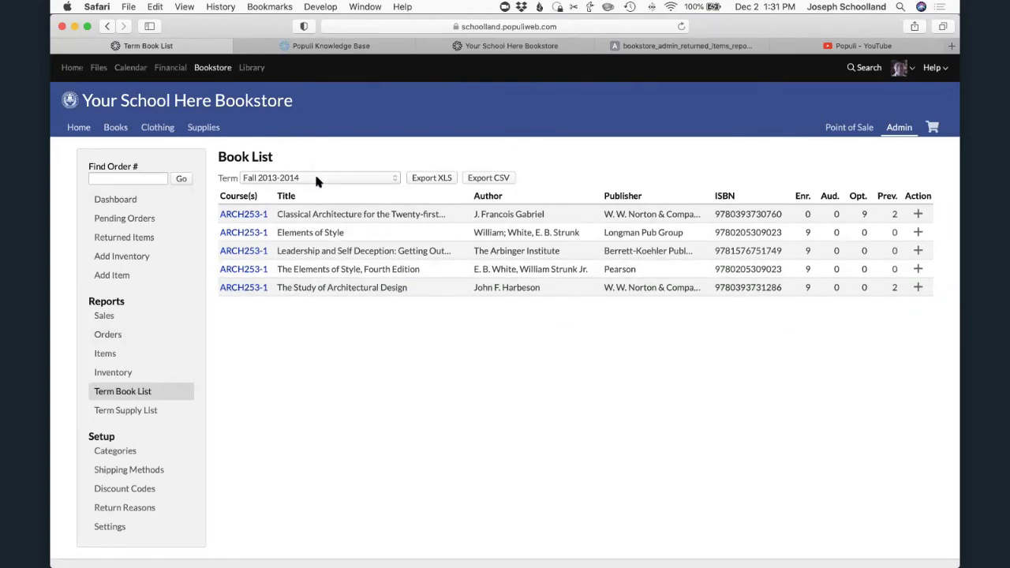
left_click(119, 411)
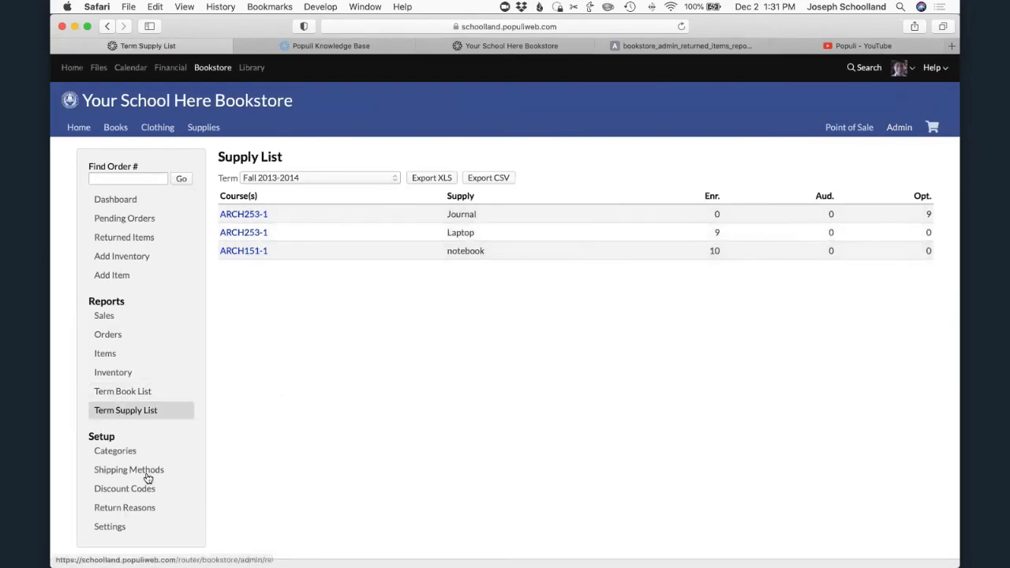
left_click(115, 392)
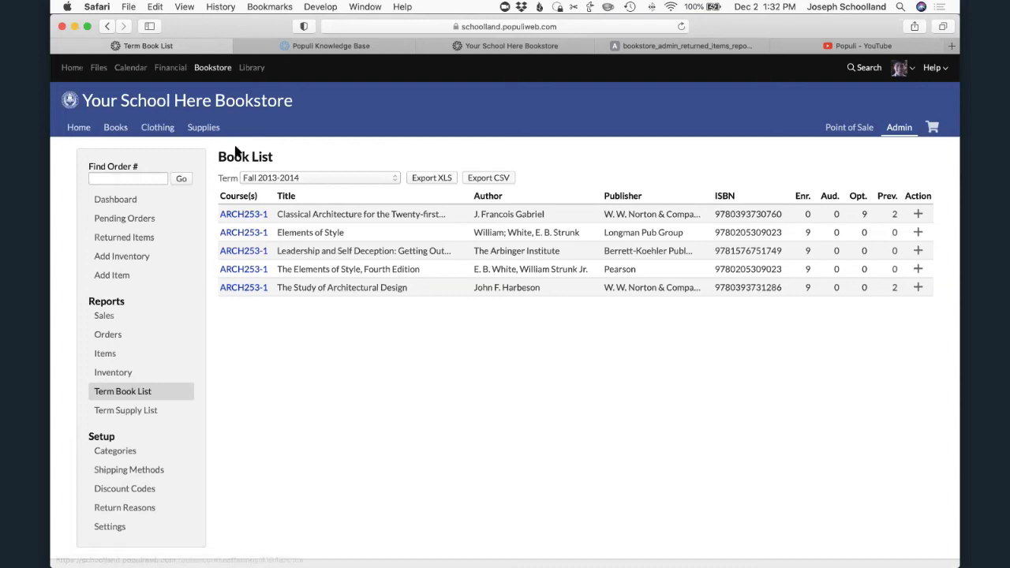
- Open the general Academics settings and find the Public Term Schedules section
left_click(71, 68)
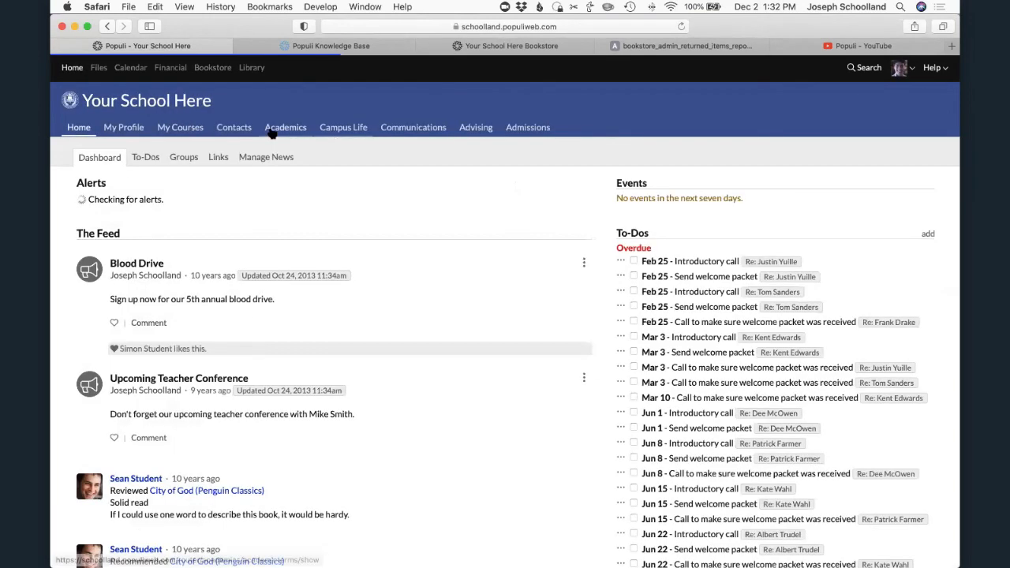
left_click(276, 128)
left_click(631, 161)
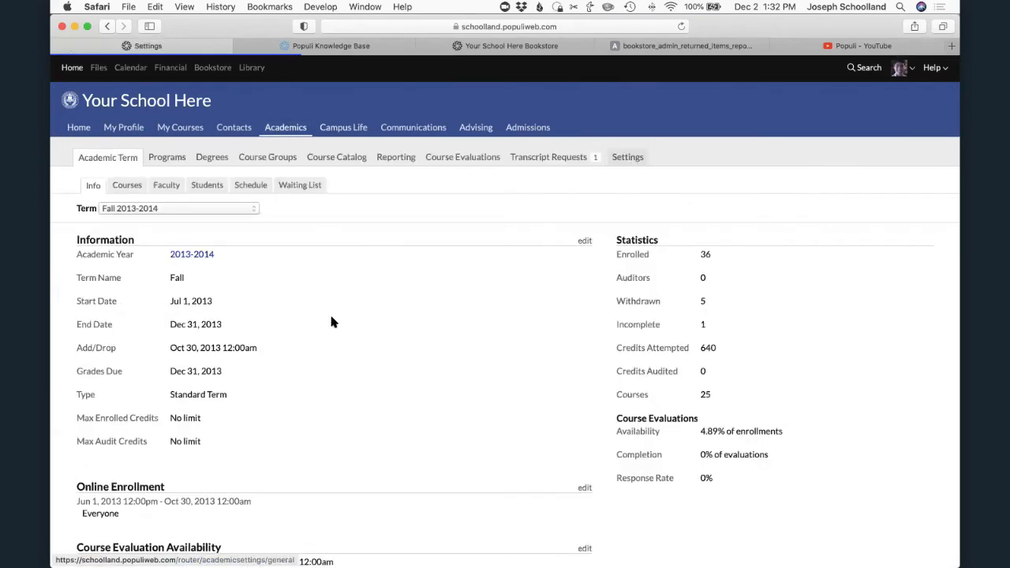
scroll(344, 356, "down", 2)
scroll(344, 356, "down", 20)
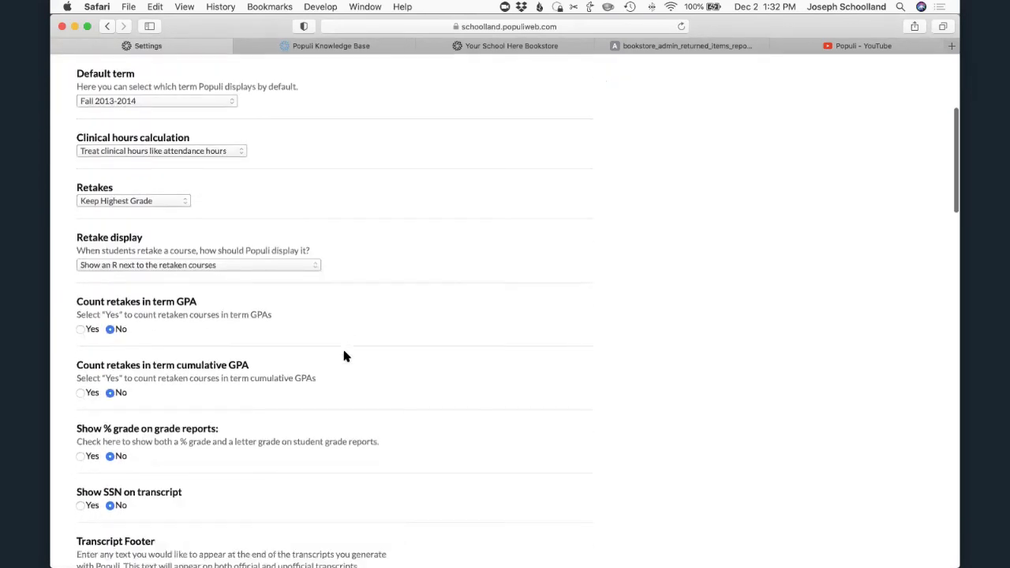
scroll(348, 351, "down", 20)
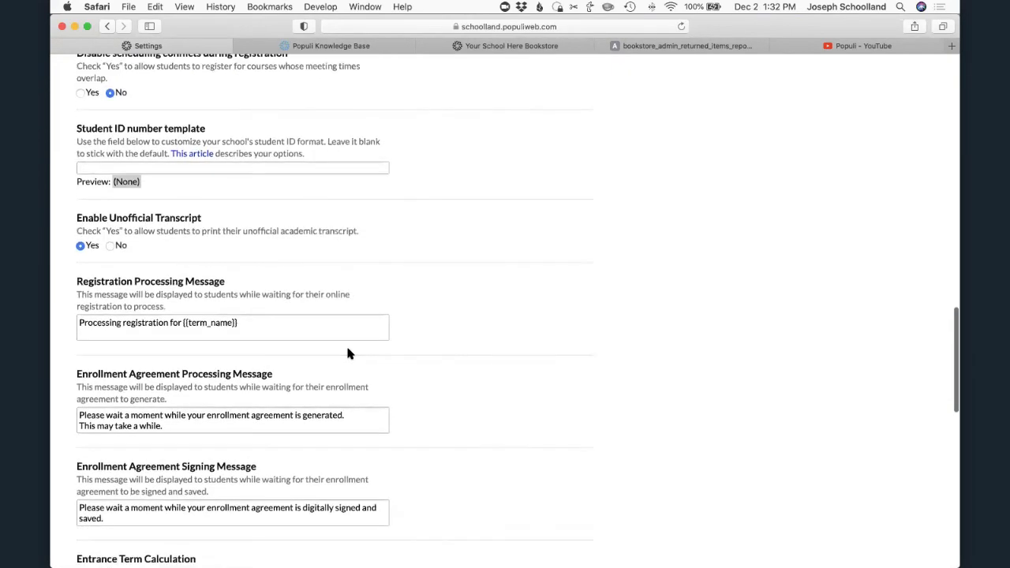
scroll(348, 352, "down", 8)
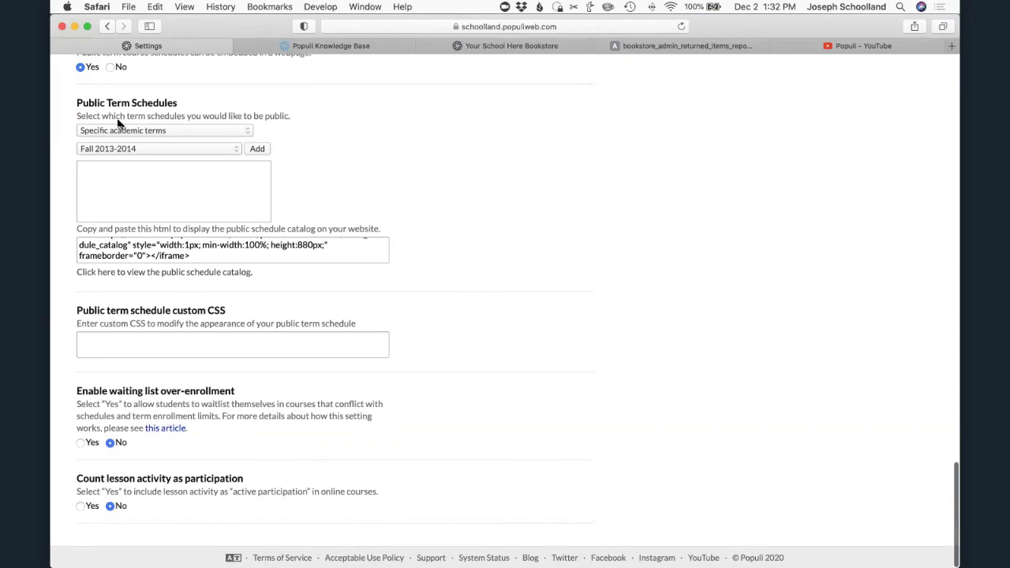
- Select and examine the public schedule catalog's embed HTML, and view the choices for which term schedules are public
left_click(154, 262)
key("super+a")
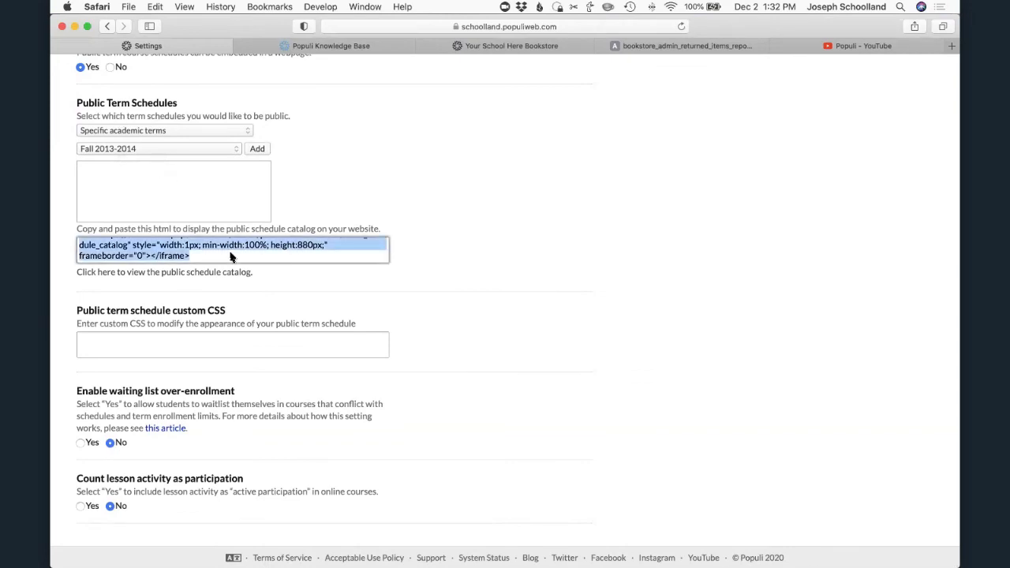
scroll(233, 250, "up", 3)
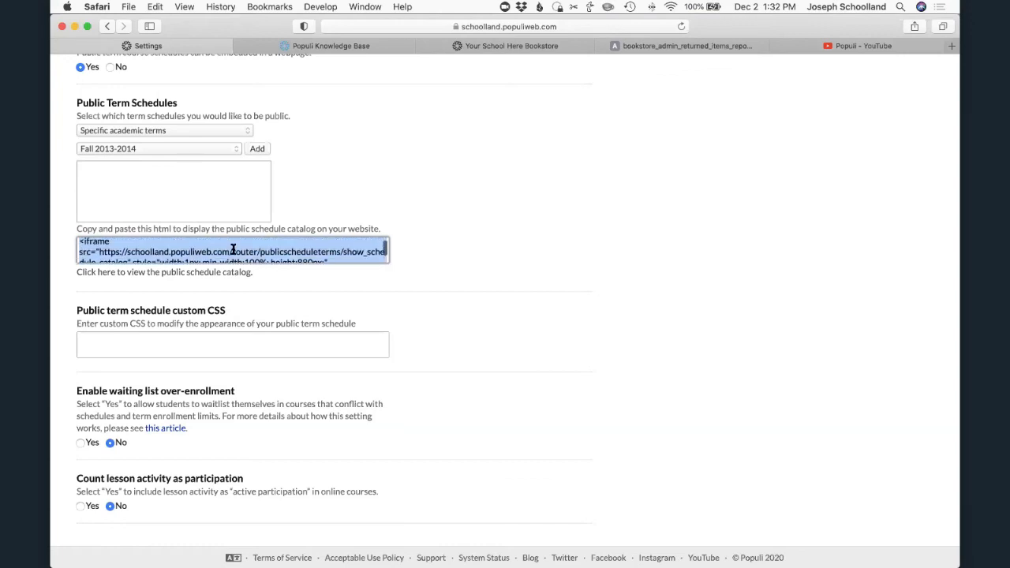
scroll(233, 261, "down", 4)
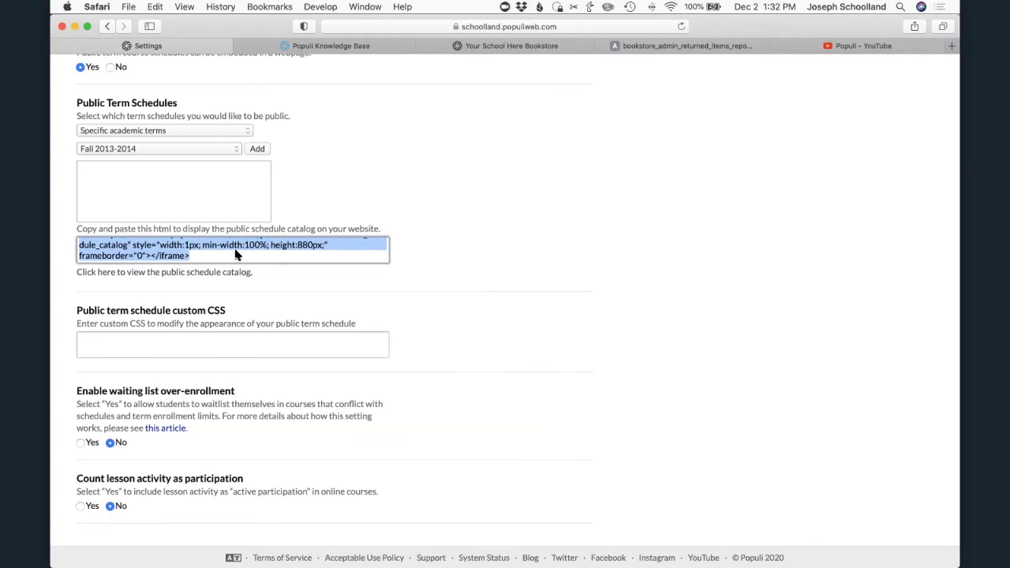
left_click(173, 126)
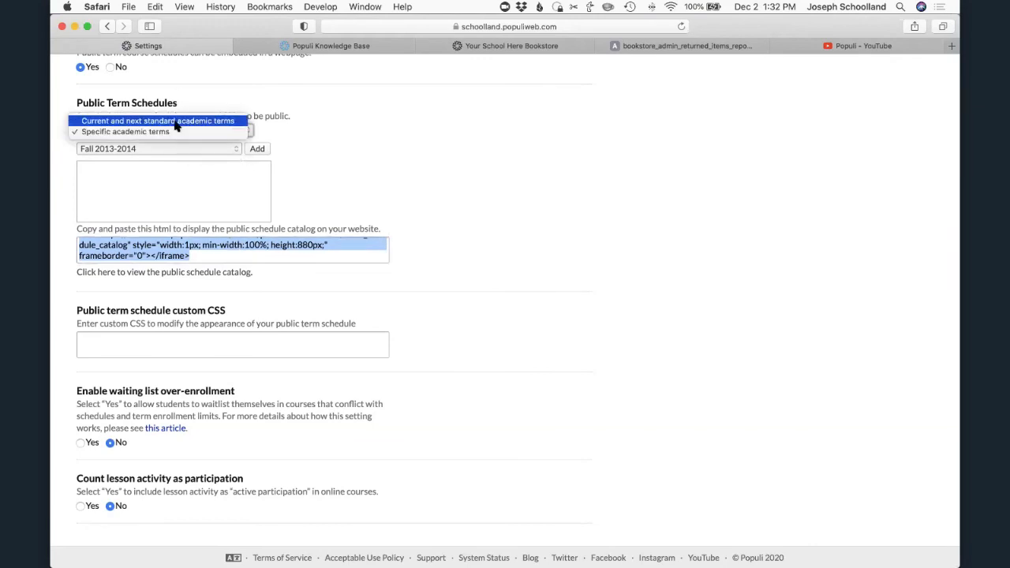
left_click(329, 127)
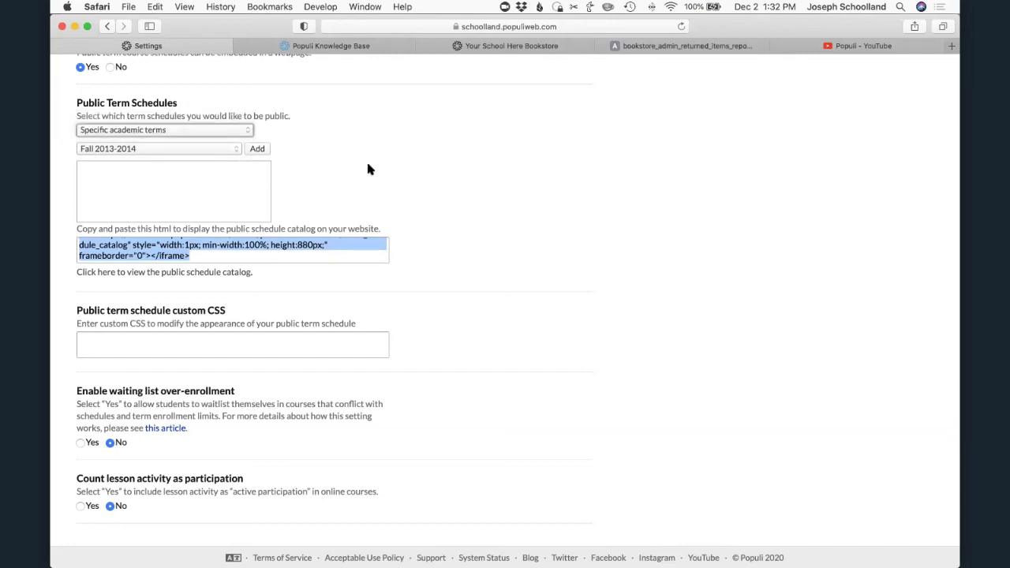
- Return from the Academics settings to the bookstore home page
scroll(368, 168, "up", 10)
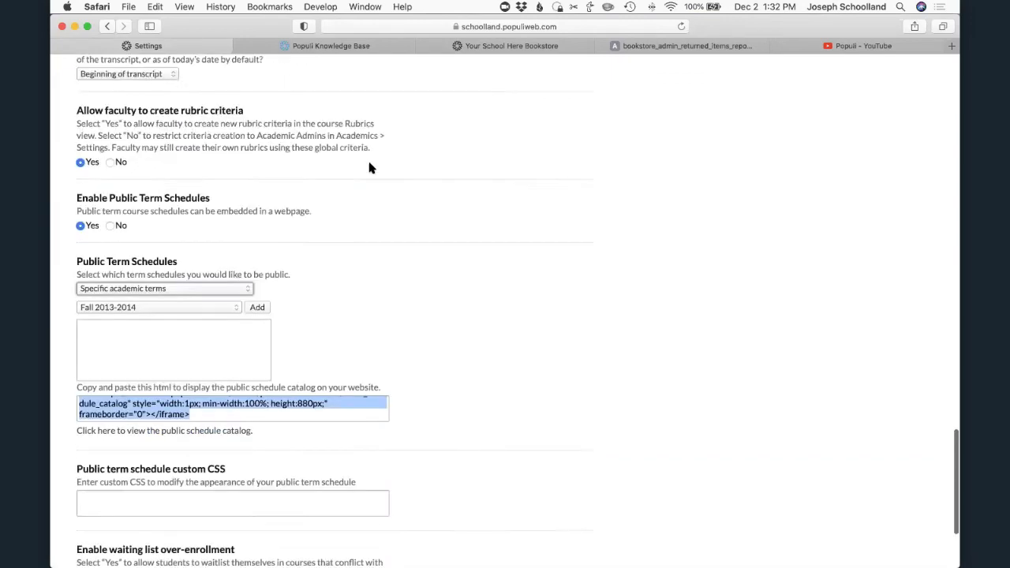
scroll(373, 168, "up", 5)
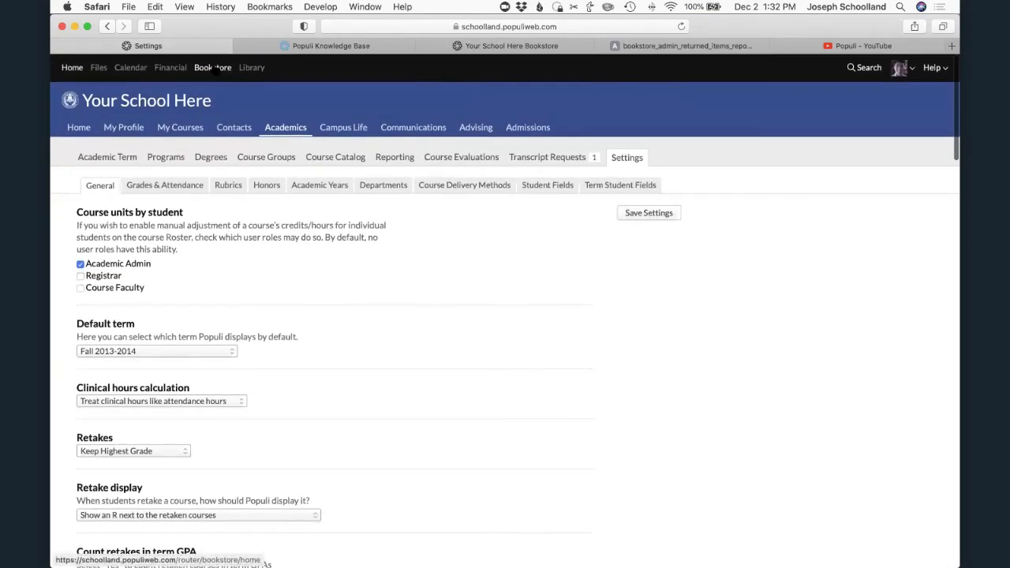
left_click(215, 69)
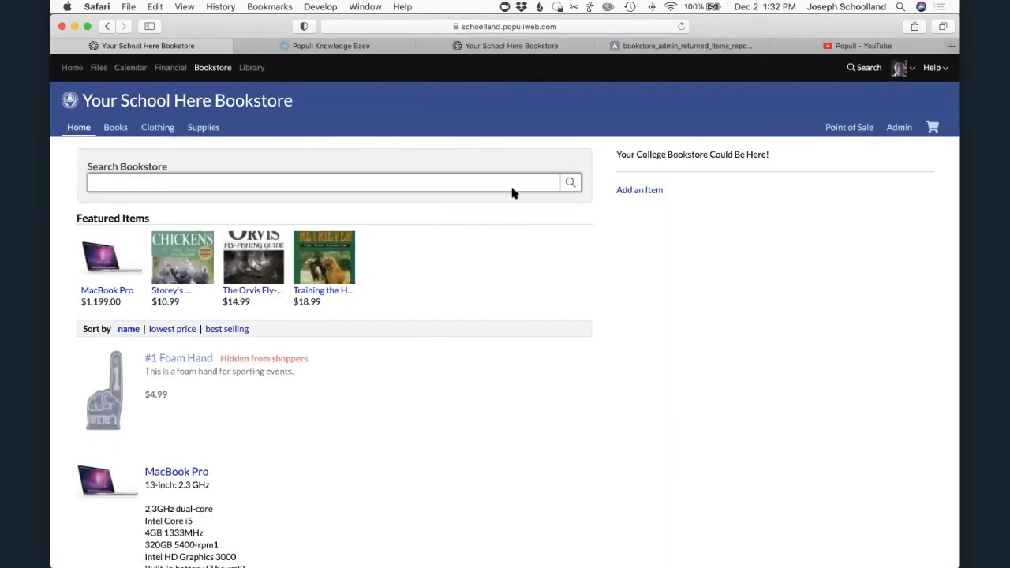